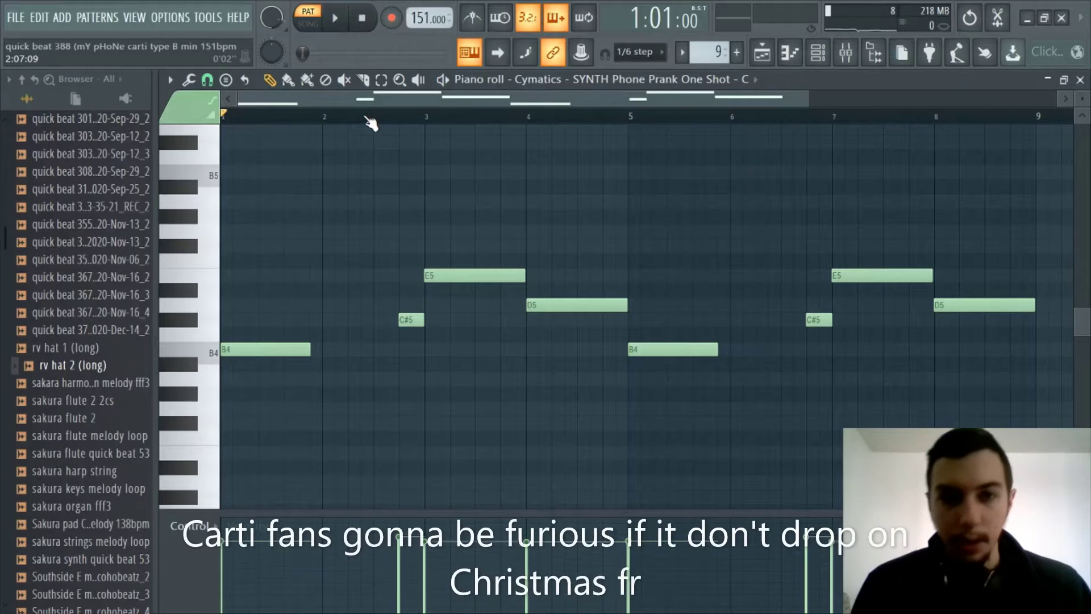
drag(370, 123, 296, 120)
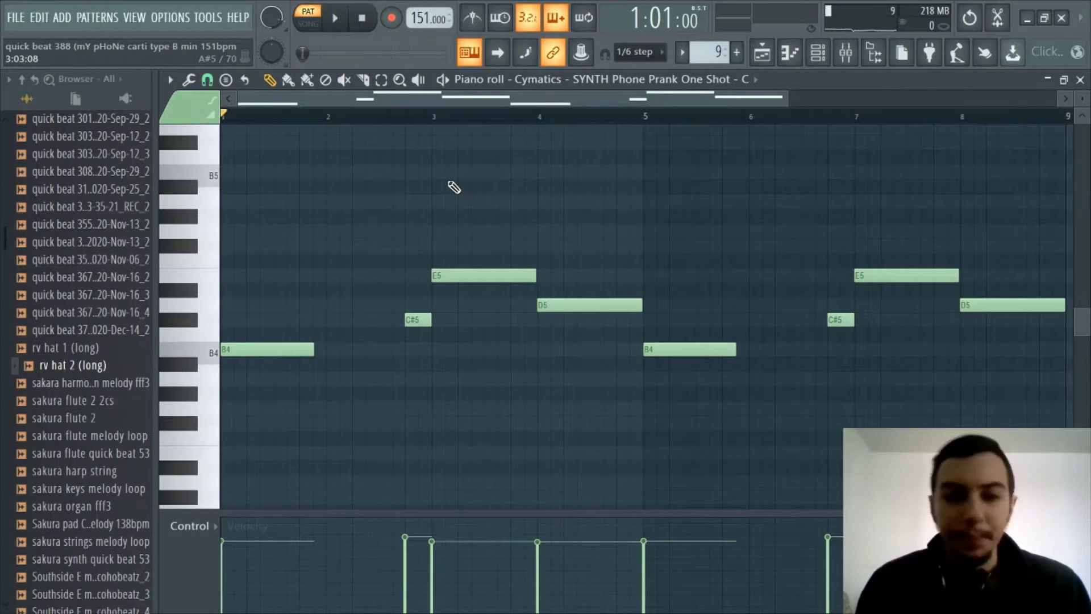
drag(399, 96, 256, 127)
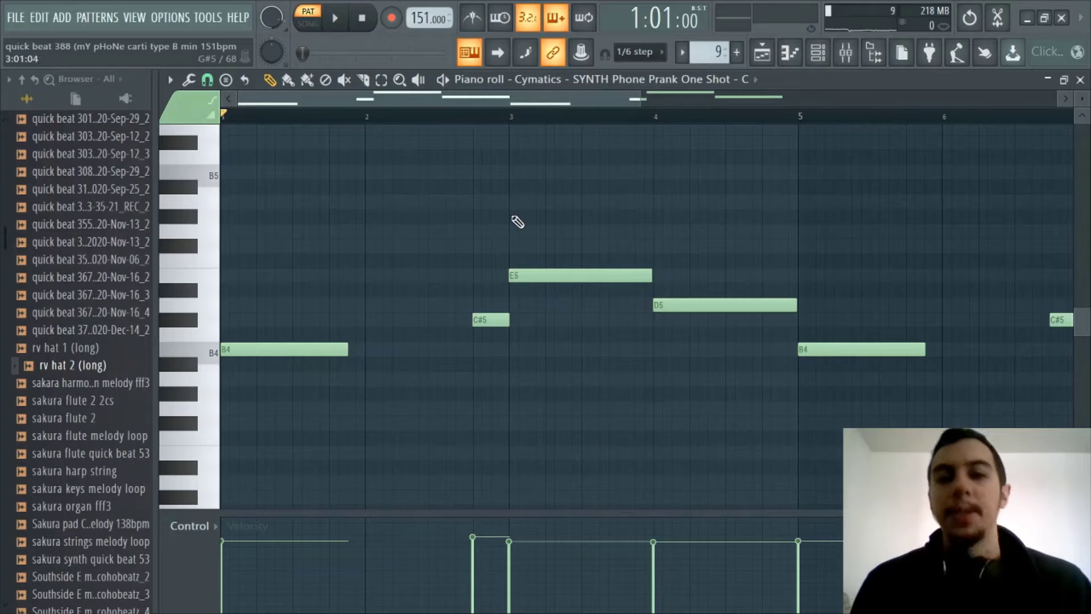
drag(432, 122, 348, 118)
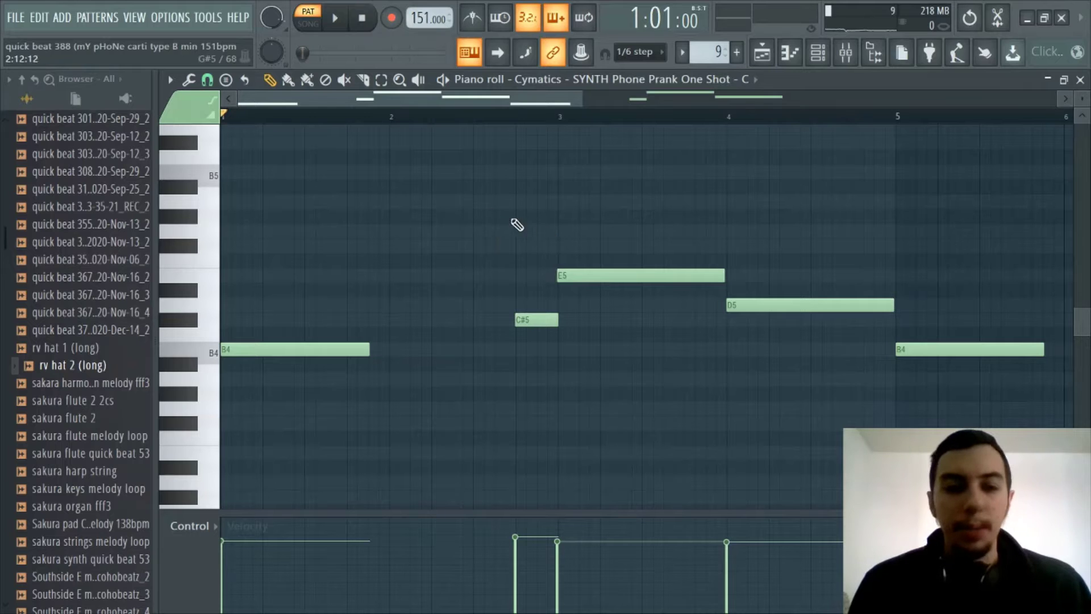
drag(400, 121, 217, 120)
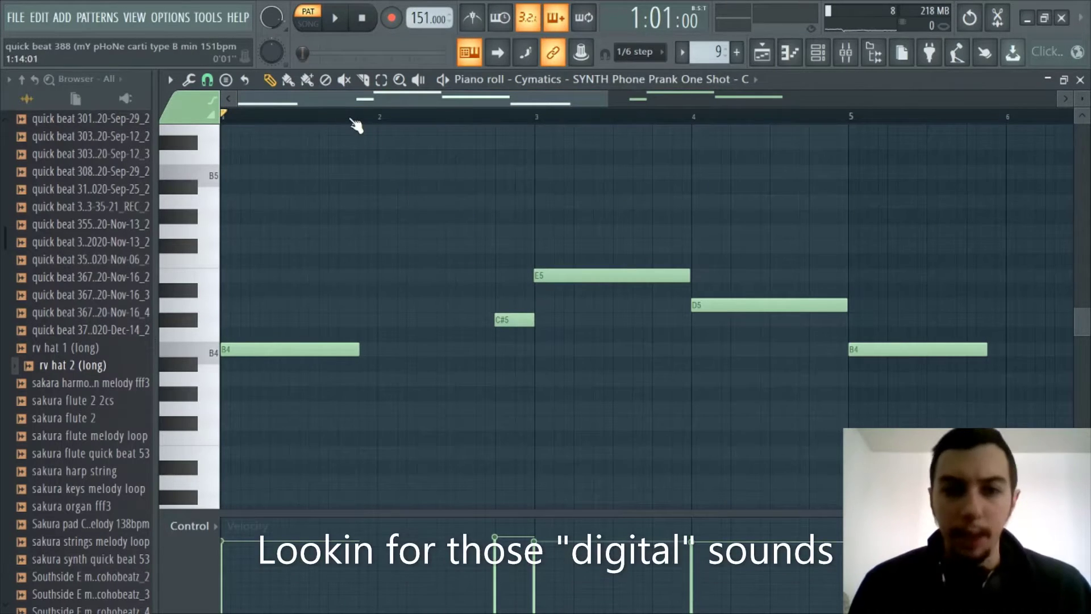
drag(357, 123, 236, 108)
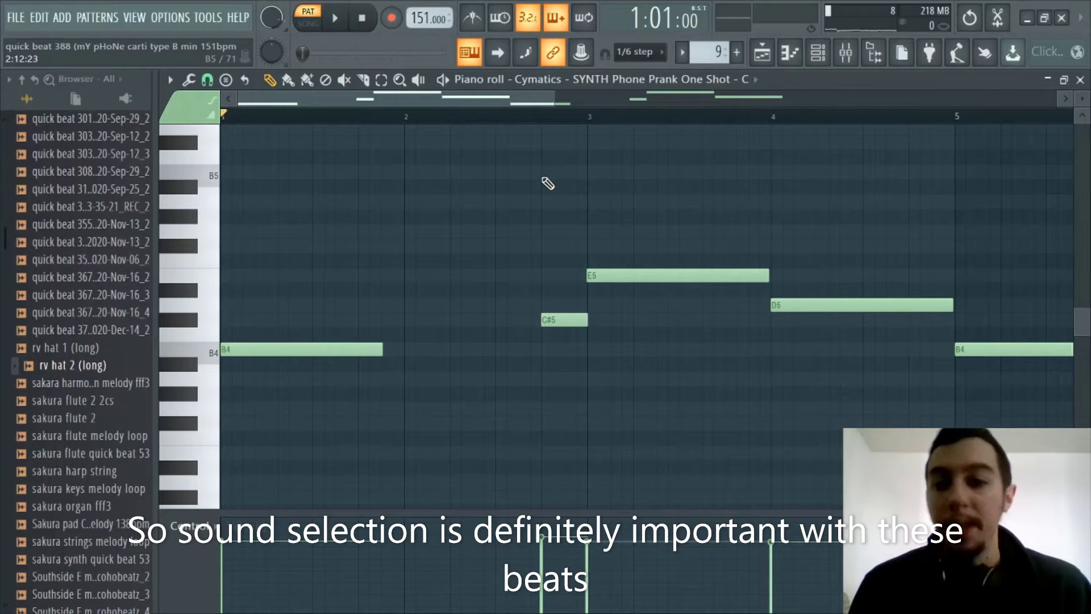
Open the sampler of the Cymatics SYNTH Phone Prank One Shot channel and audition its sample
click(820, 56)
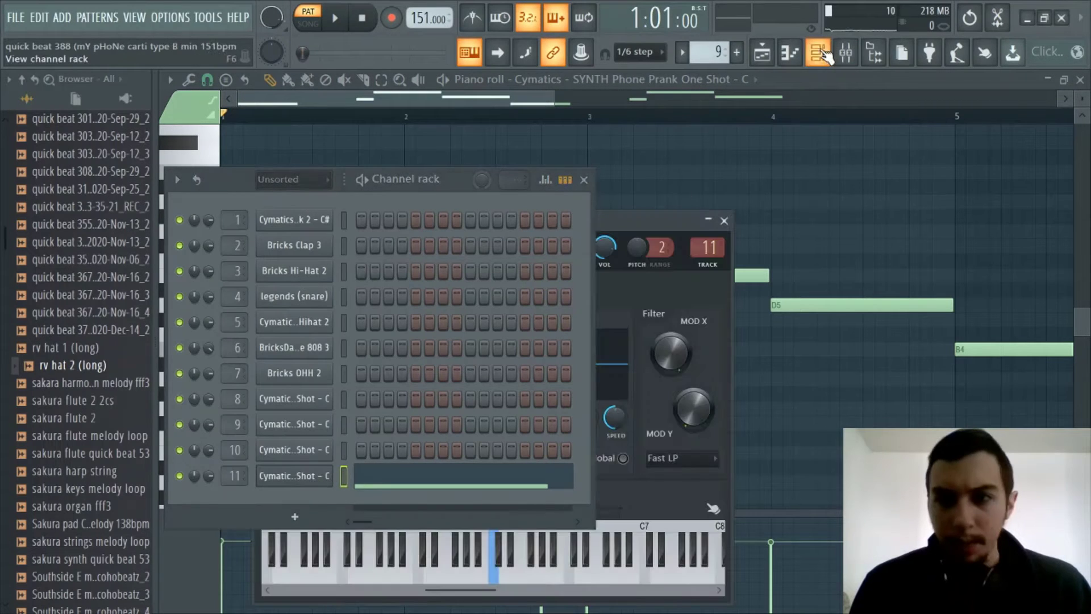
click(824, 55)
click(349, 251)
drag(502, 216, 526, 148)
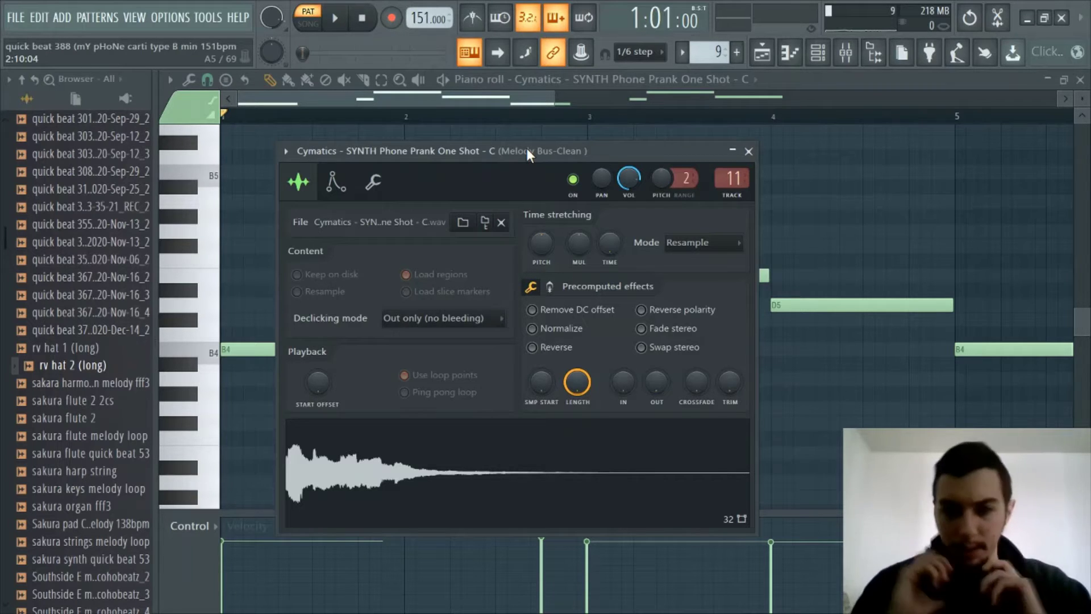
key(XF86AudioLowerVolume)
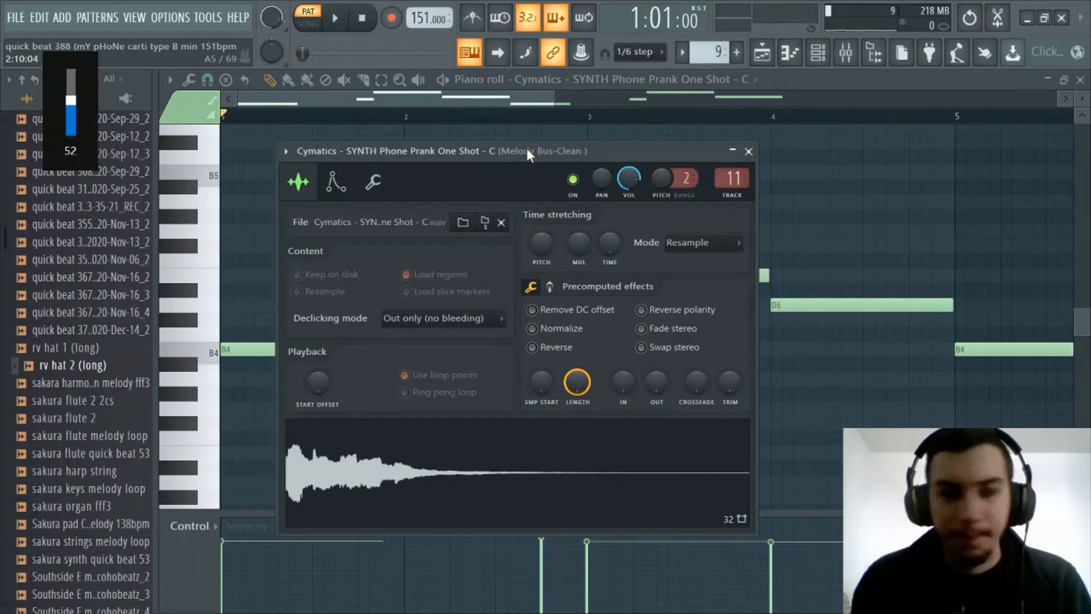
click(546, 465)
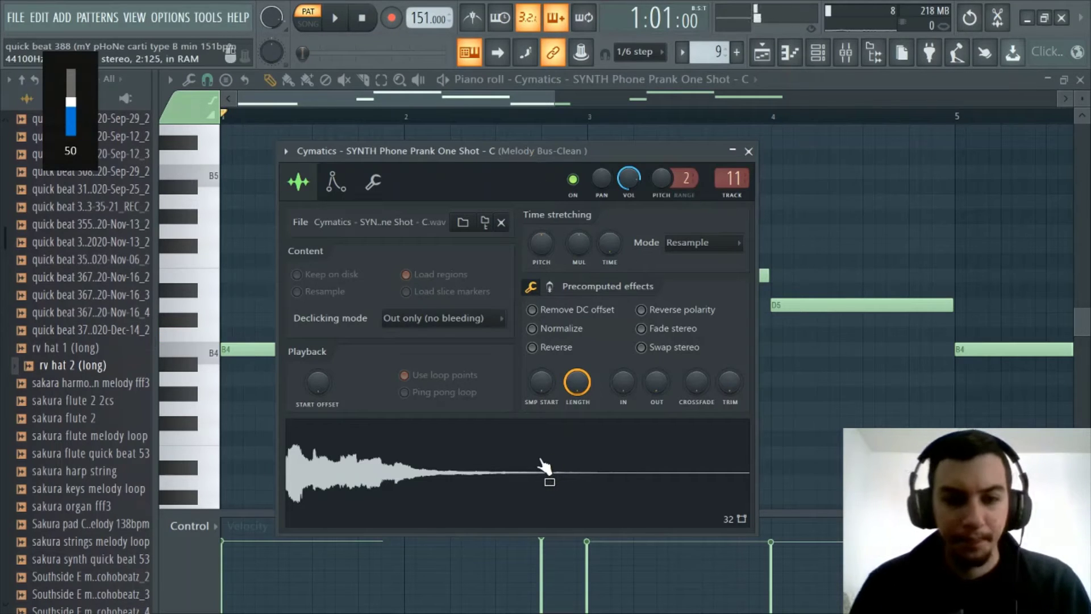
click(545, 465)
click(543, 466)
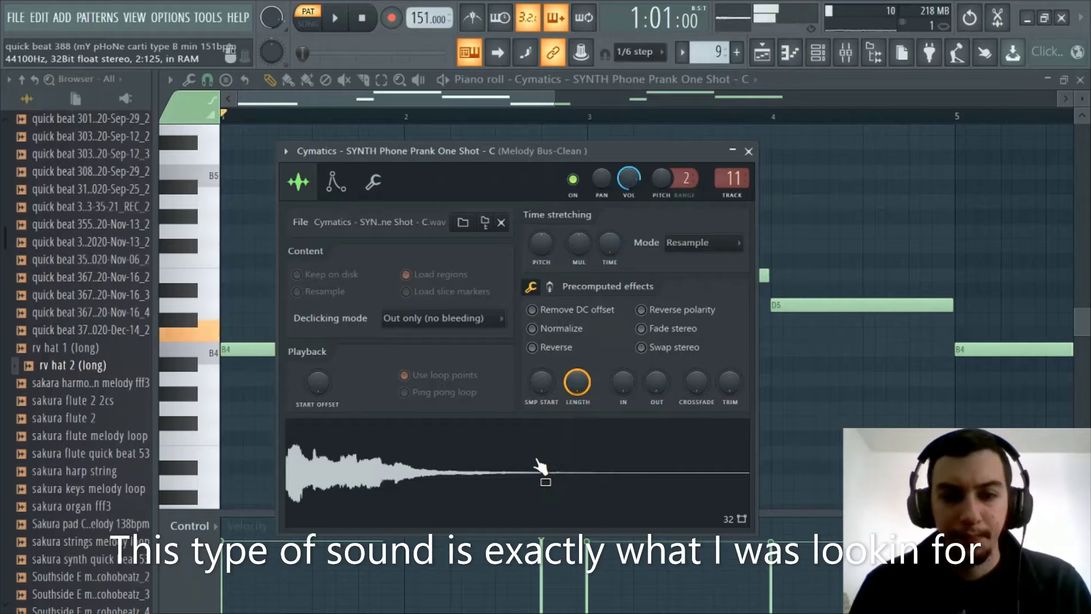
View the effects on the Phone Prank synth's mixer track, and close the mixer and the sampler window
drag(537, 462, 733, 154)
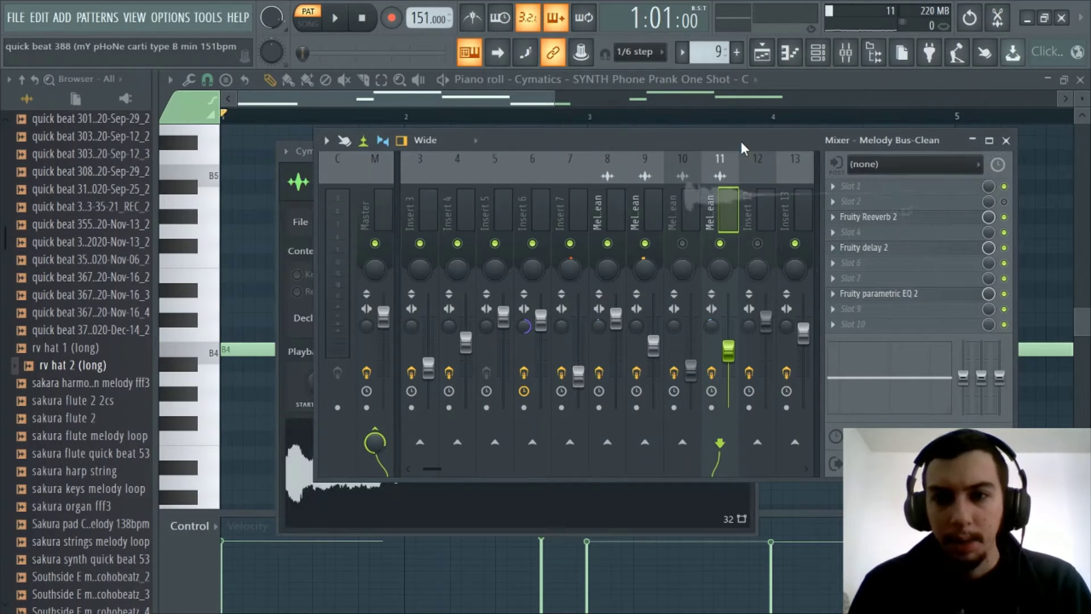
click(818, 54)
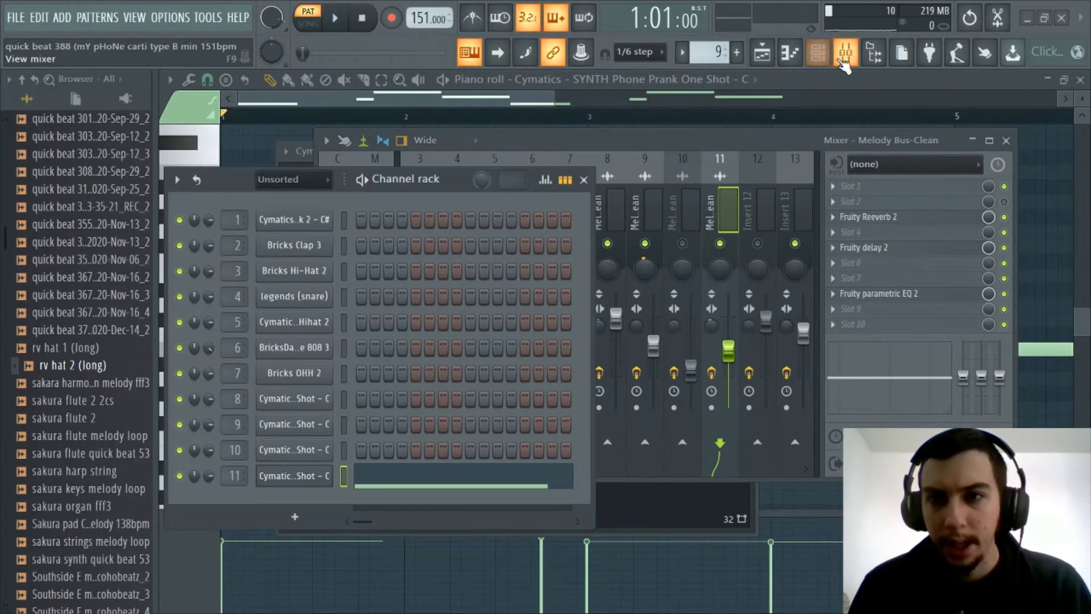
click(818, 54)
click(847, 54)
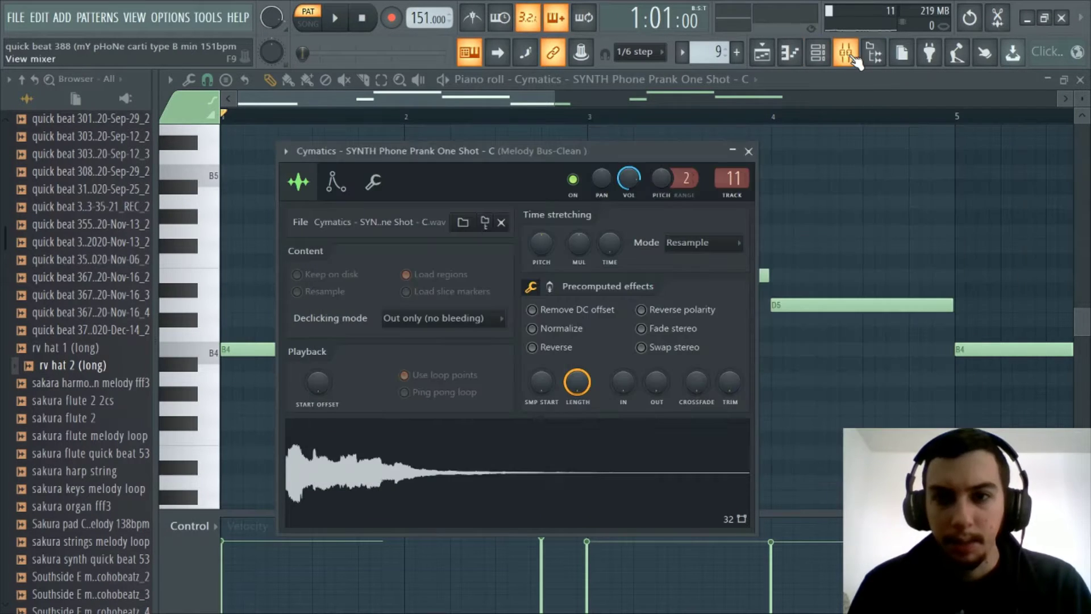
click(749, 151)
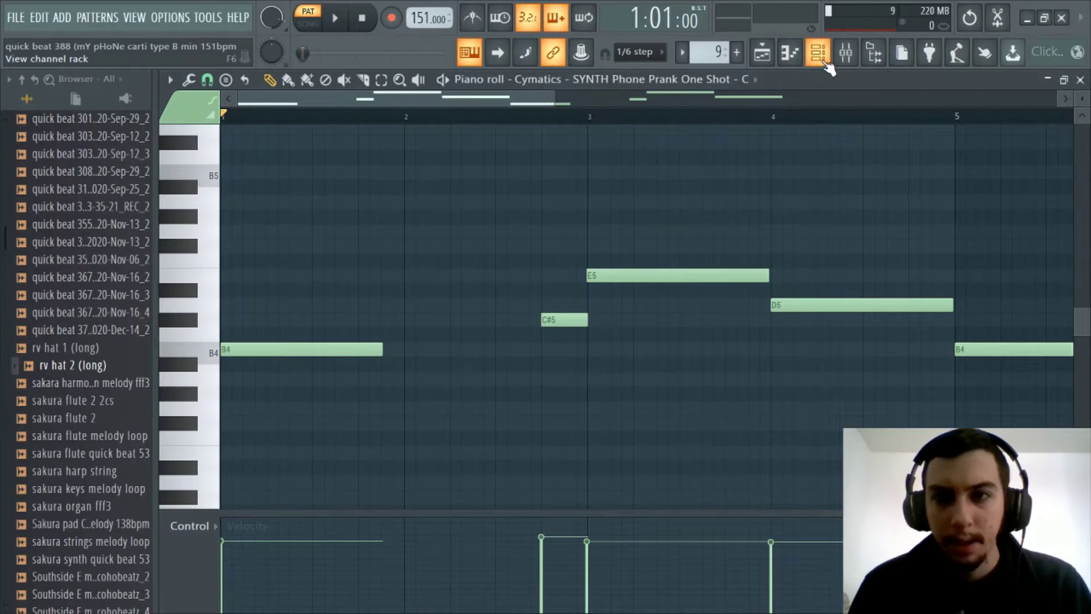
Show pattern 6 with the INSTR Ocarina One Shot notes in the piano roll and play it briefly
click(637, 78)
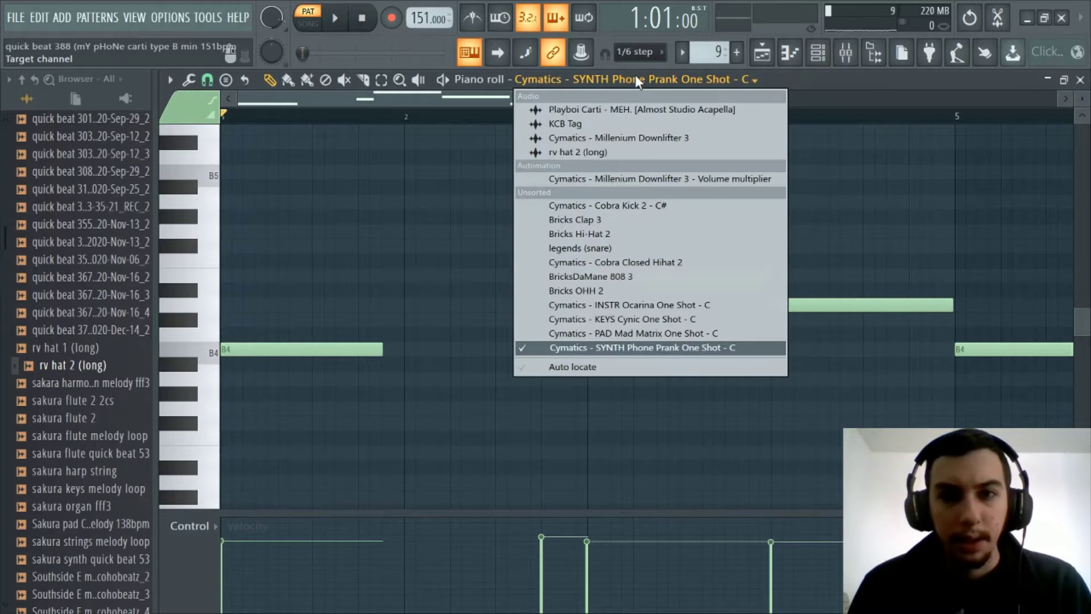
click(605, 305)
click(762, 52)
click(227, 295)
click(227, 269)
click(764, 53)
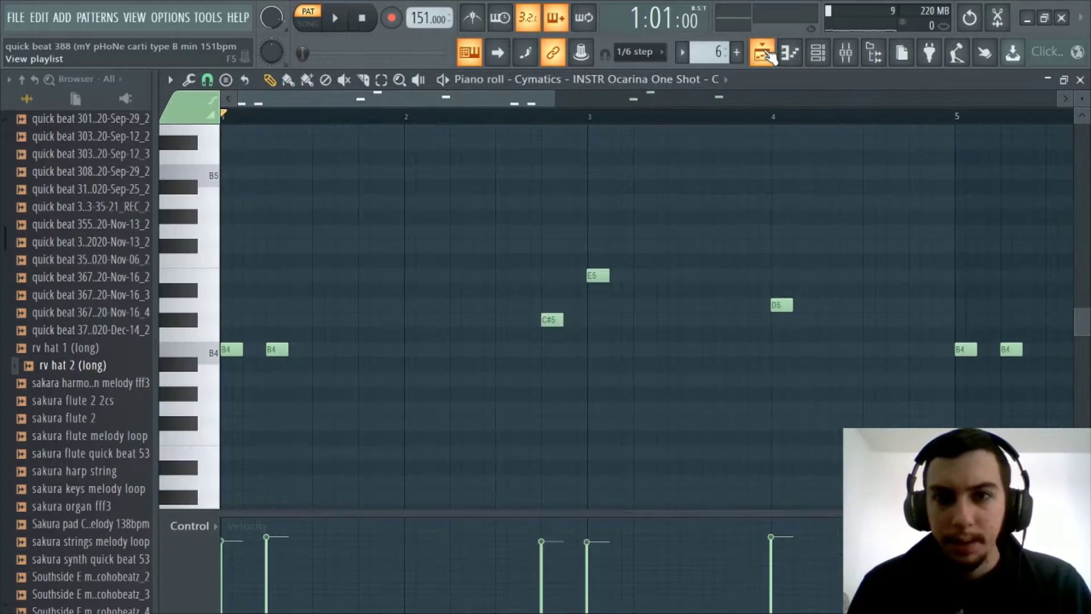
key(space)
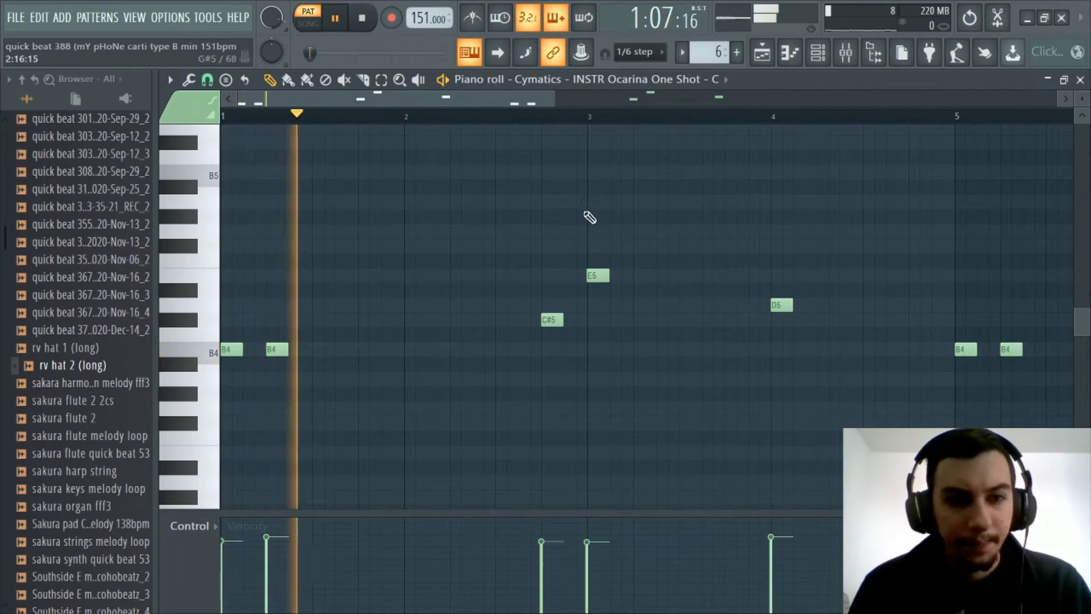
key(space)
scroll(470, 123, down, 1)
scroll(470, 122, up, 1)
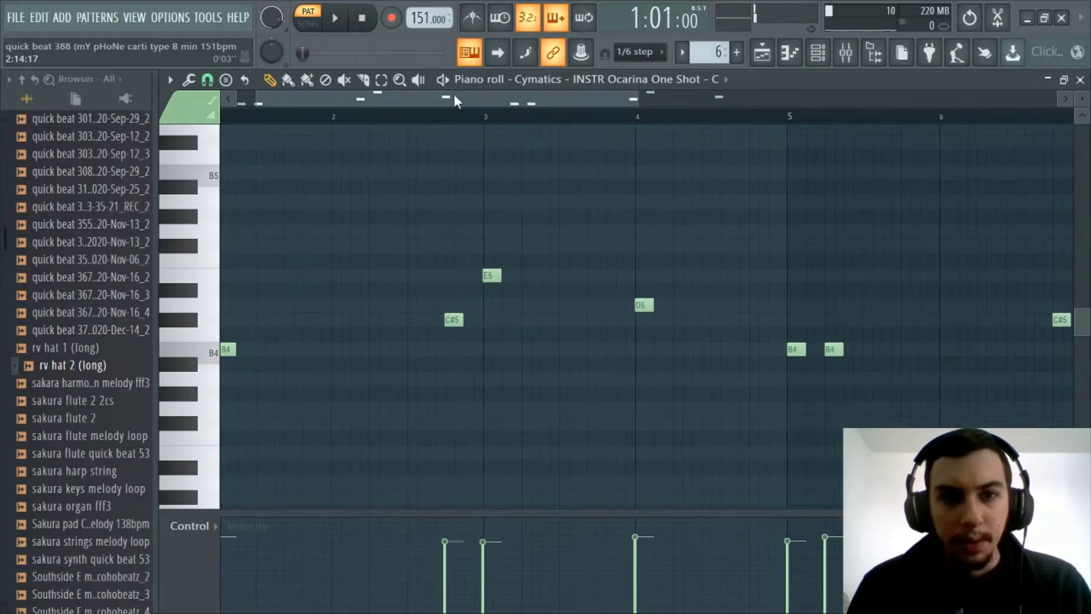
Open the INSTR Ocarina One Shot sampler, audition its sample and close it
click(639, 79)
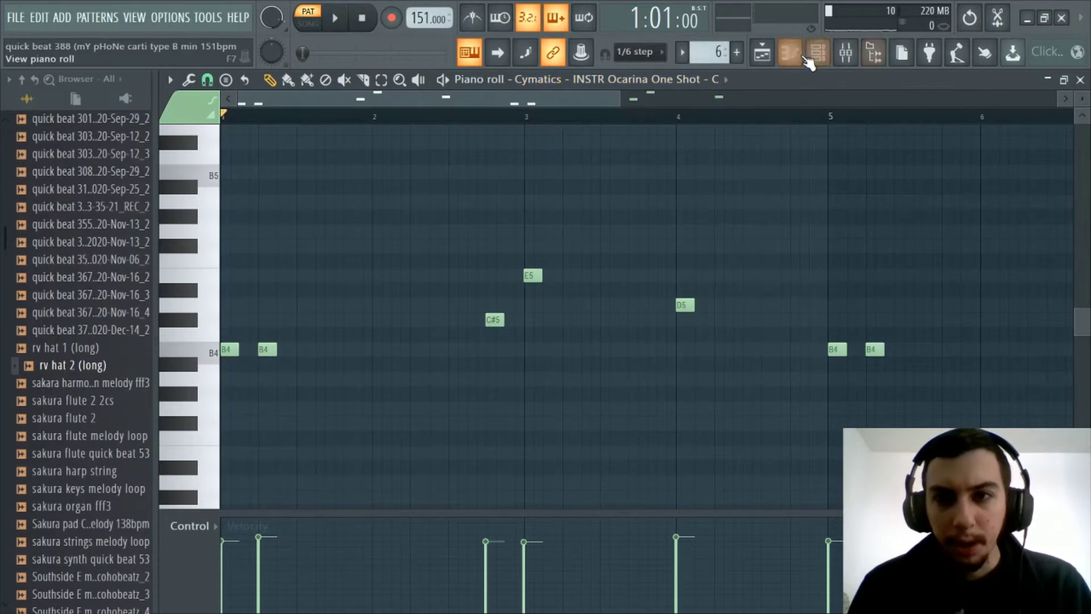
click(819, 53)
click(295, 399)
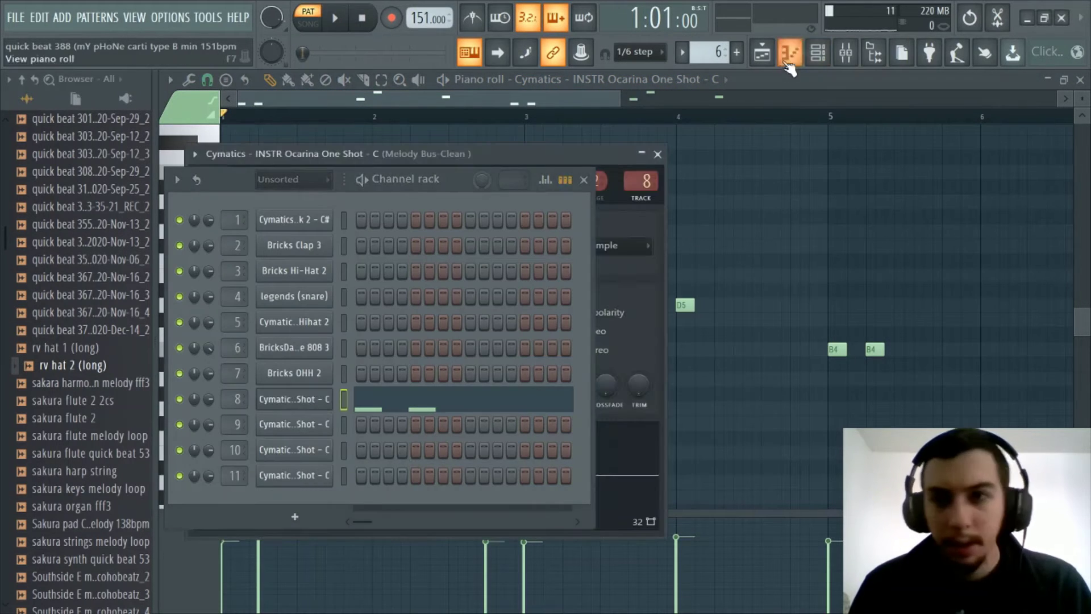
click(820, 57)
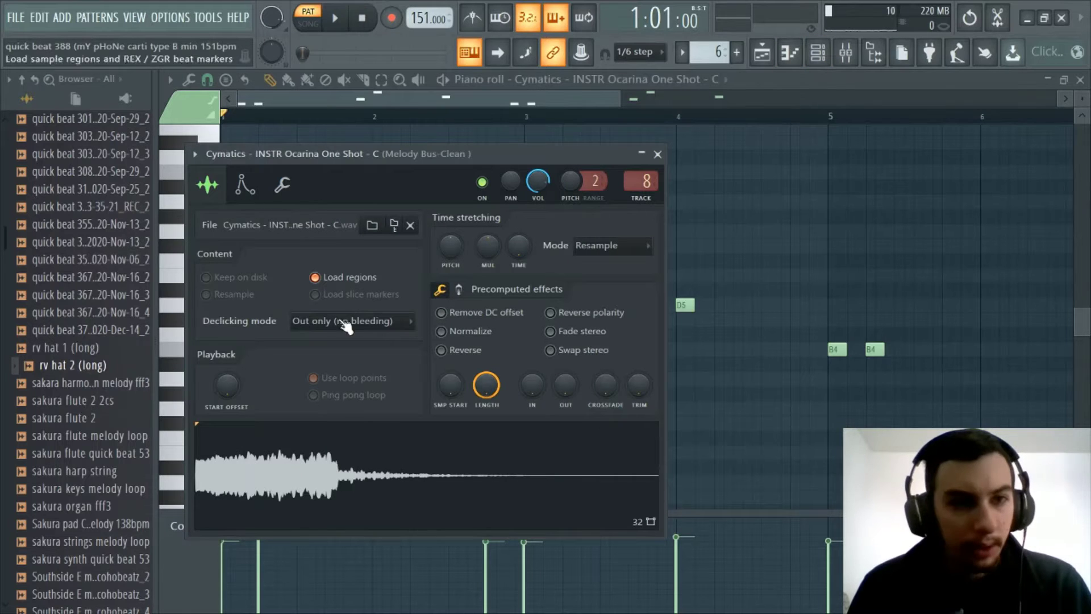
click(424, 487)
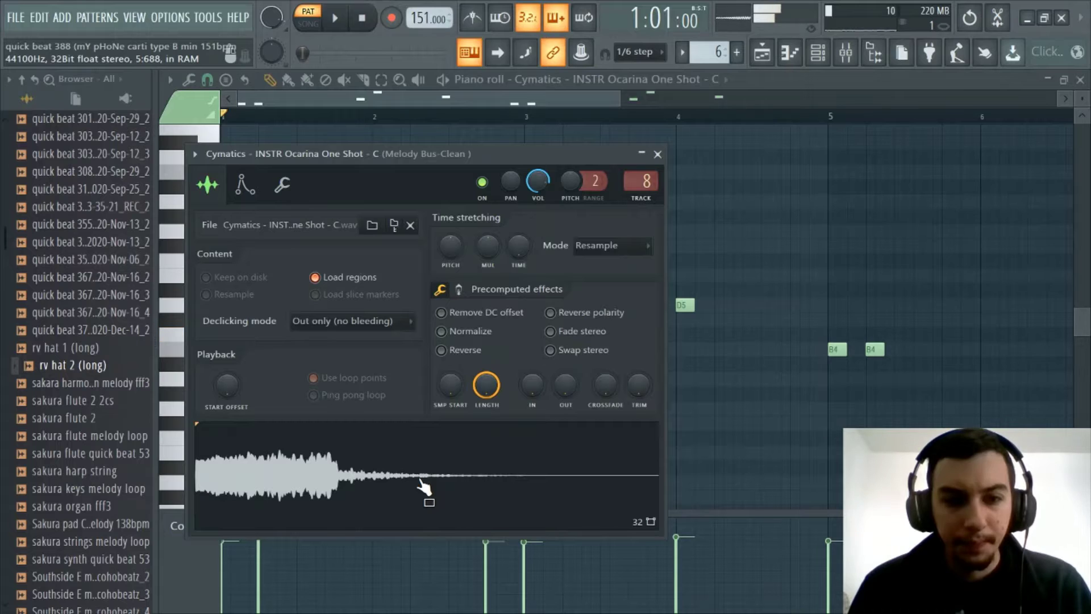
click(657, 154)
click(819, 55)
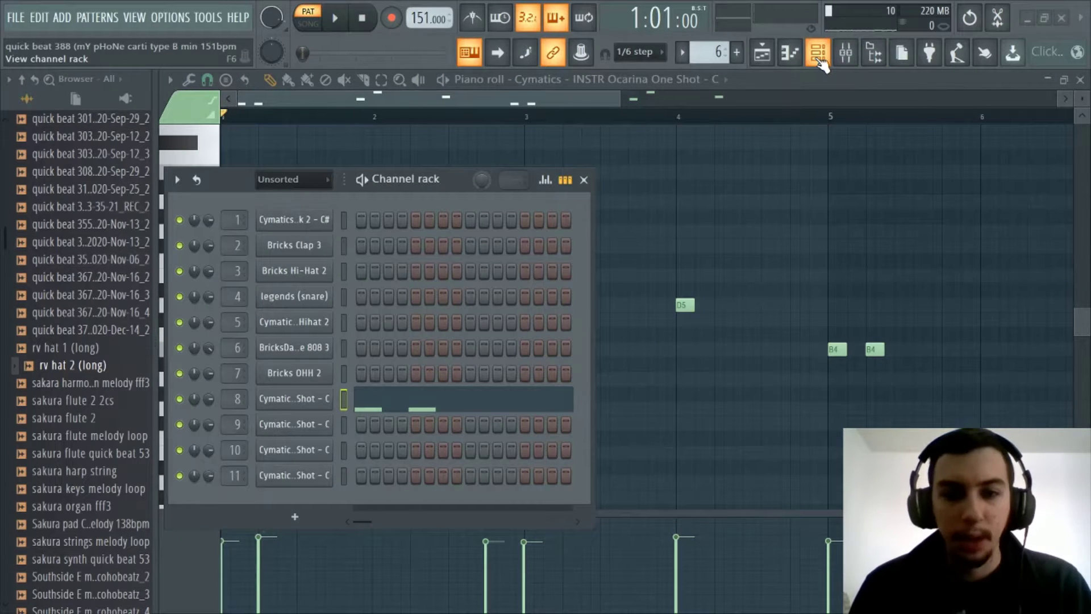
click(819, 55)
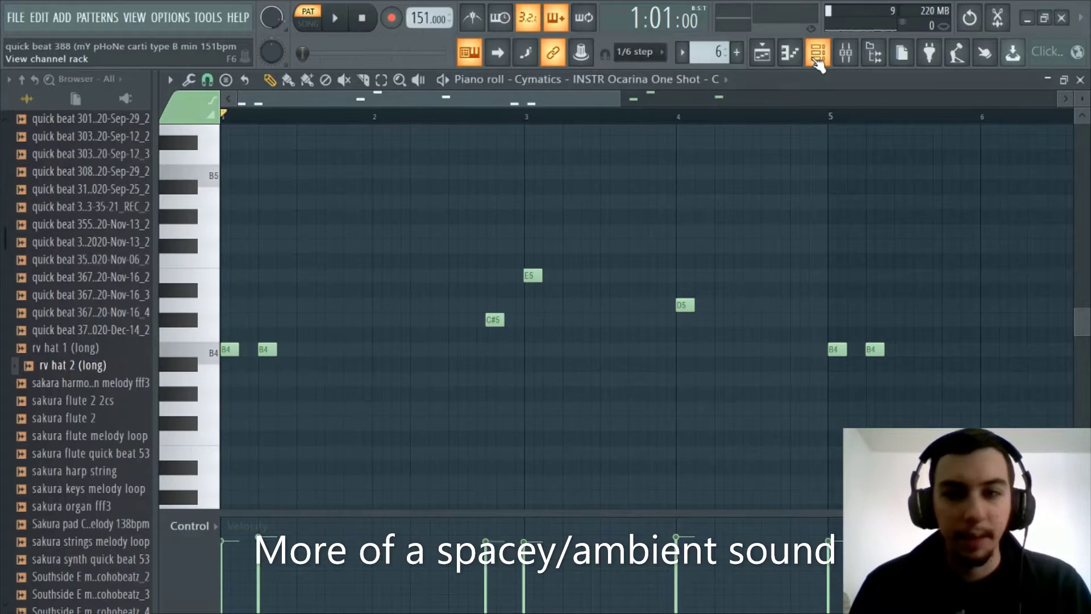
Show pattern 7 with the KEYS Cynic One Shot notes in the piano roll
click(771, 55)
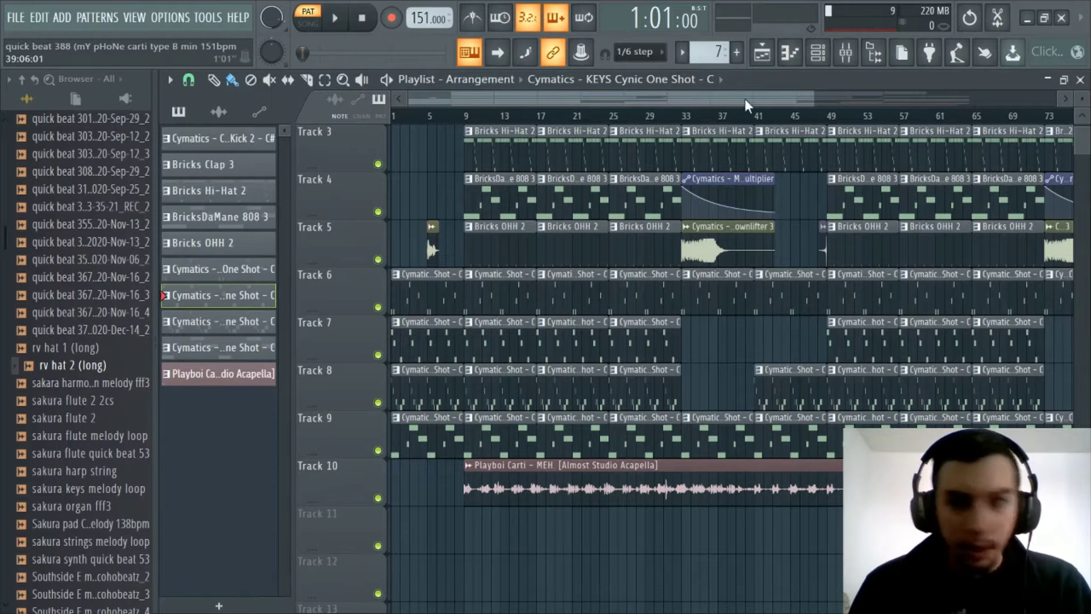
click(790, 52)
click(696, 79)
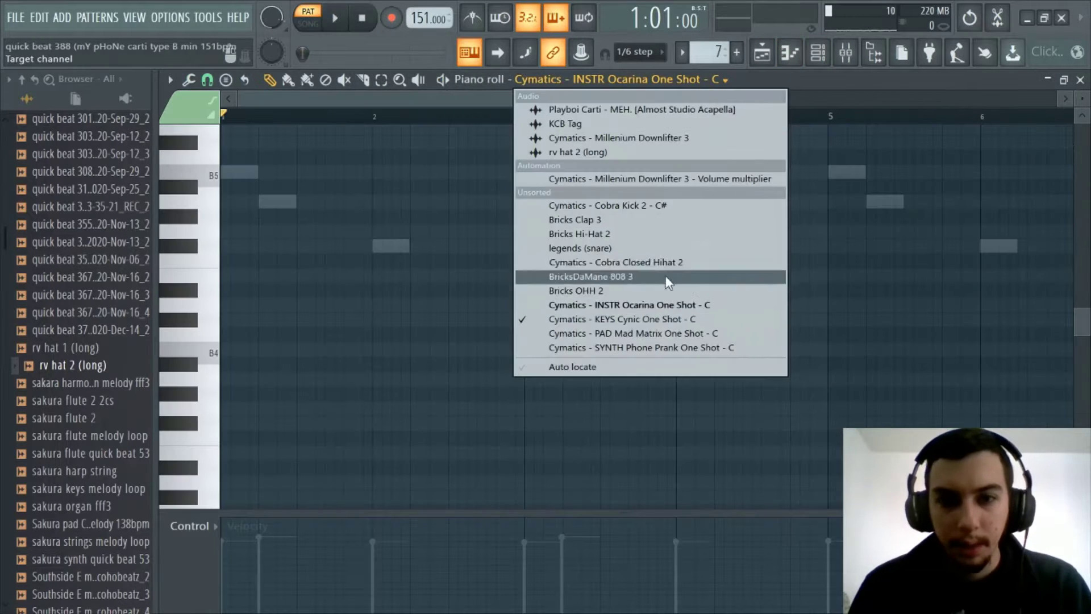
click(650, 317)
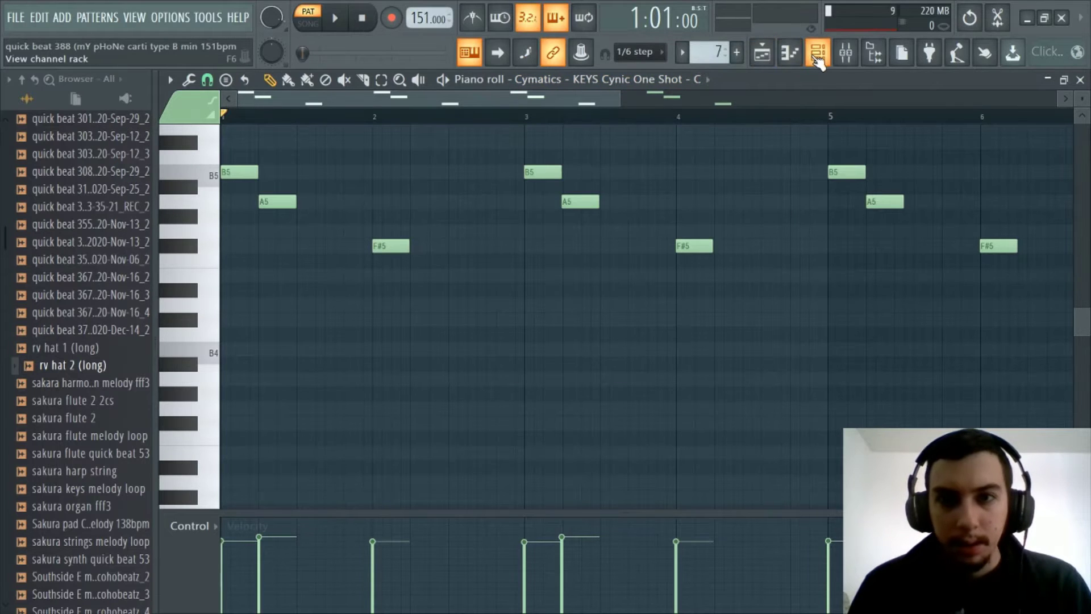
Open the KEYS Cynic One Shot sampler, audition its sample and close it
click(819, 55)
click(294, 424)
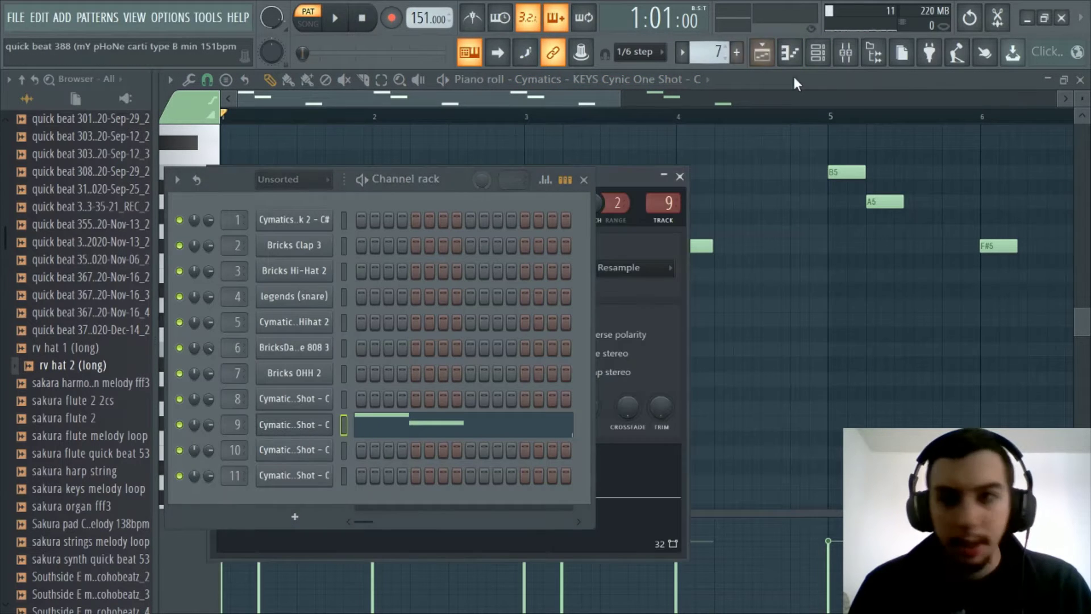
click(819, 52)
click(400, 507)
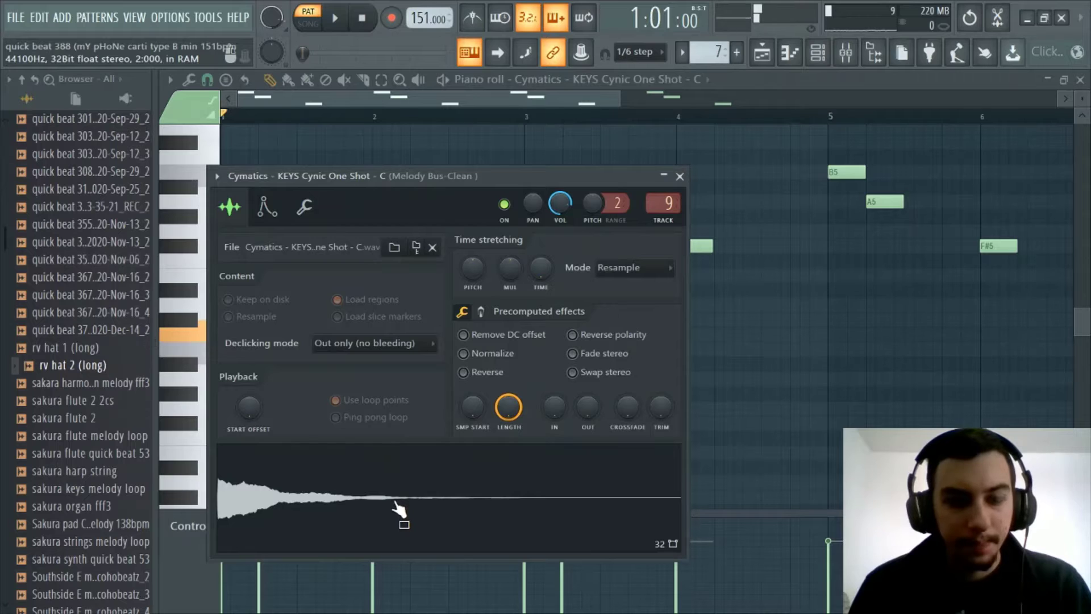
click(400, 507)
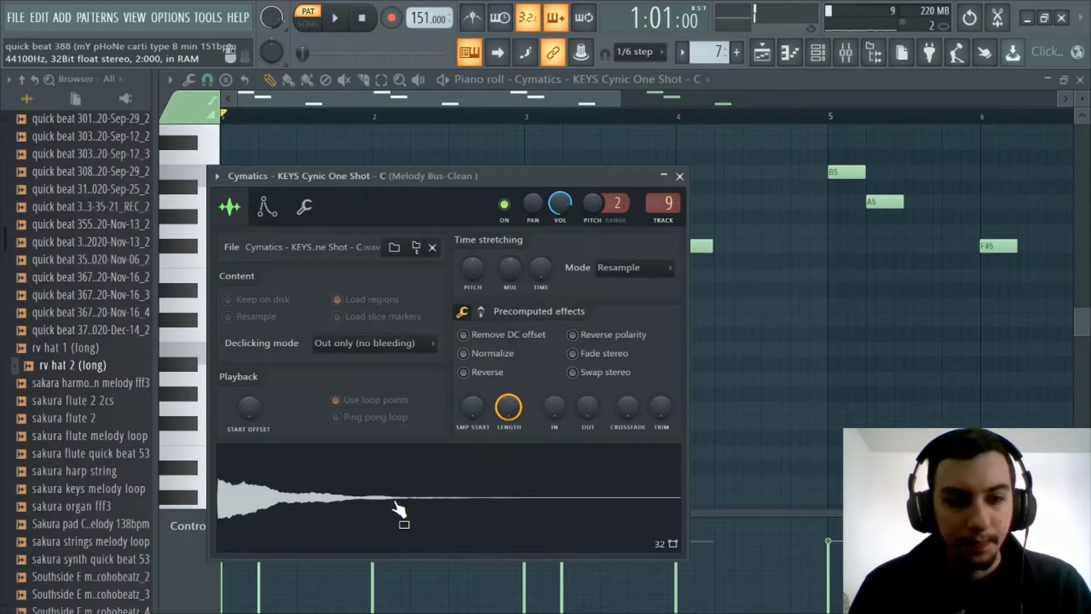
click(680, 177)
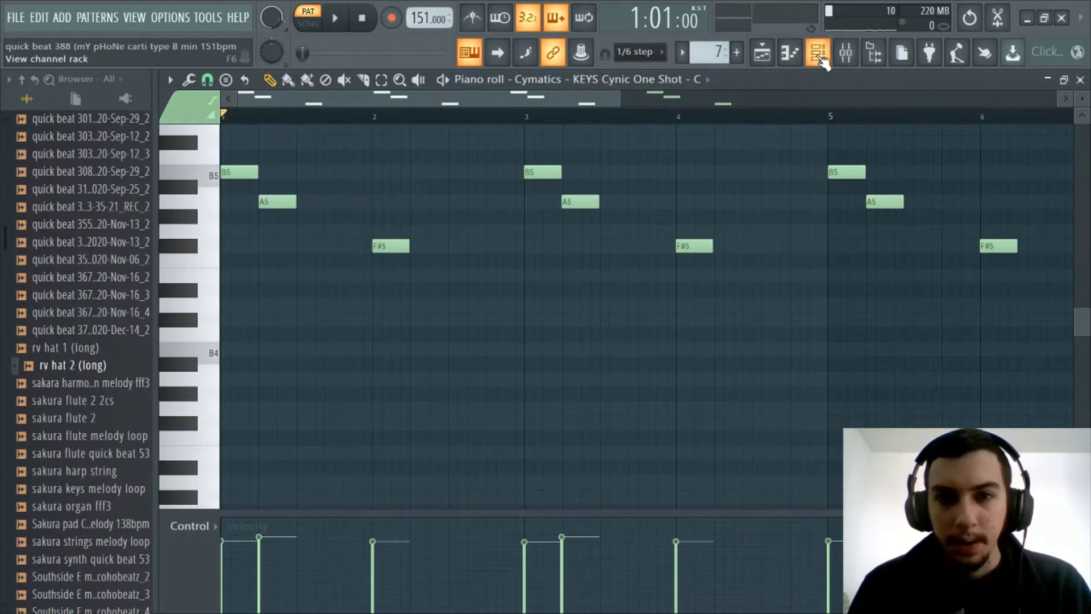
scroll(487, 292, up, 4)
click(818, 52)
click(818, 52)
click(818, 52)
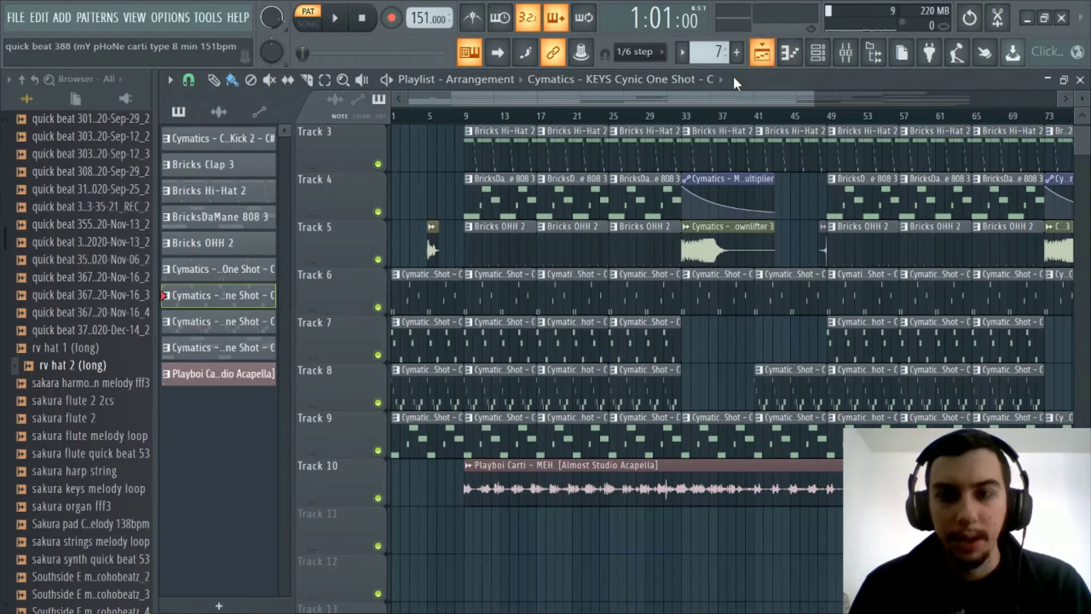
Show pattern 9 with the SYNTH Phone Prank One Shot melody notes in the piano roll
click(762, 53)
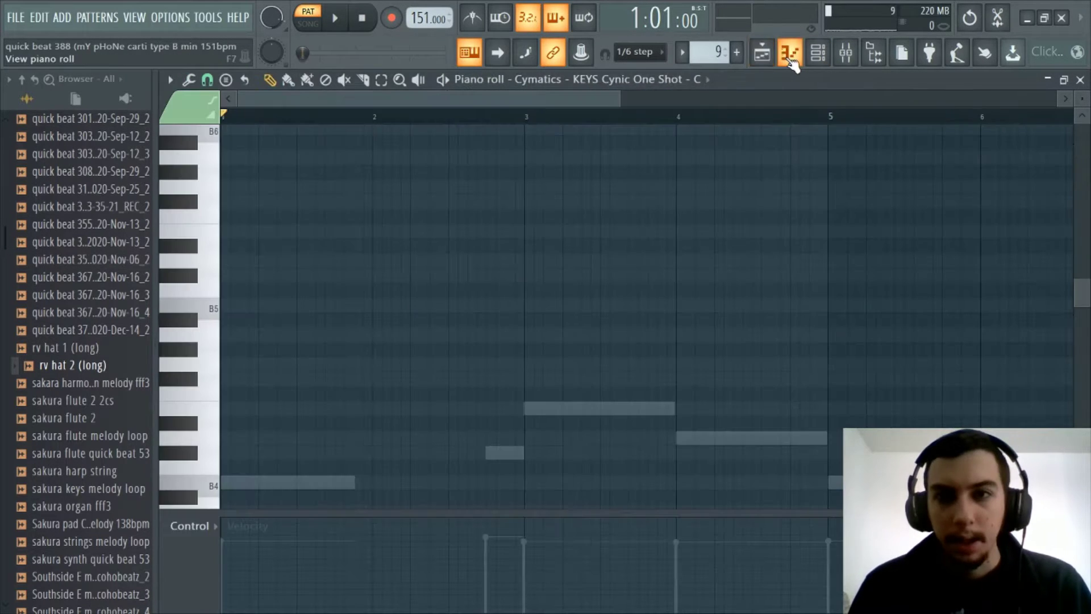
click(517, 79)
click(640, 348)
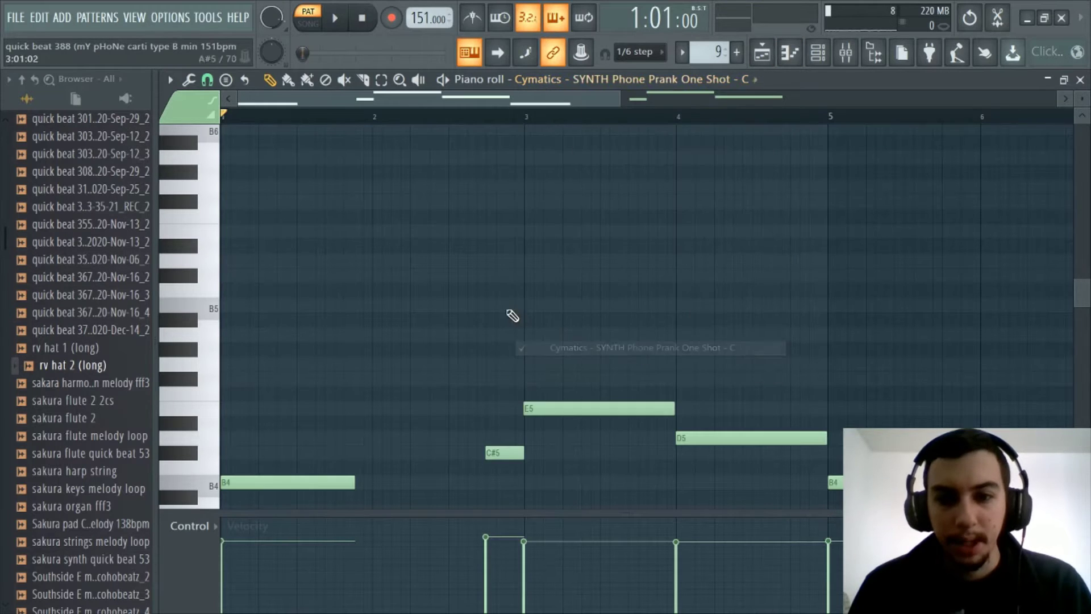
scroll(455, 273, down, 5)
scroll(411, 179, up, 3)
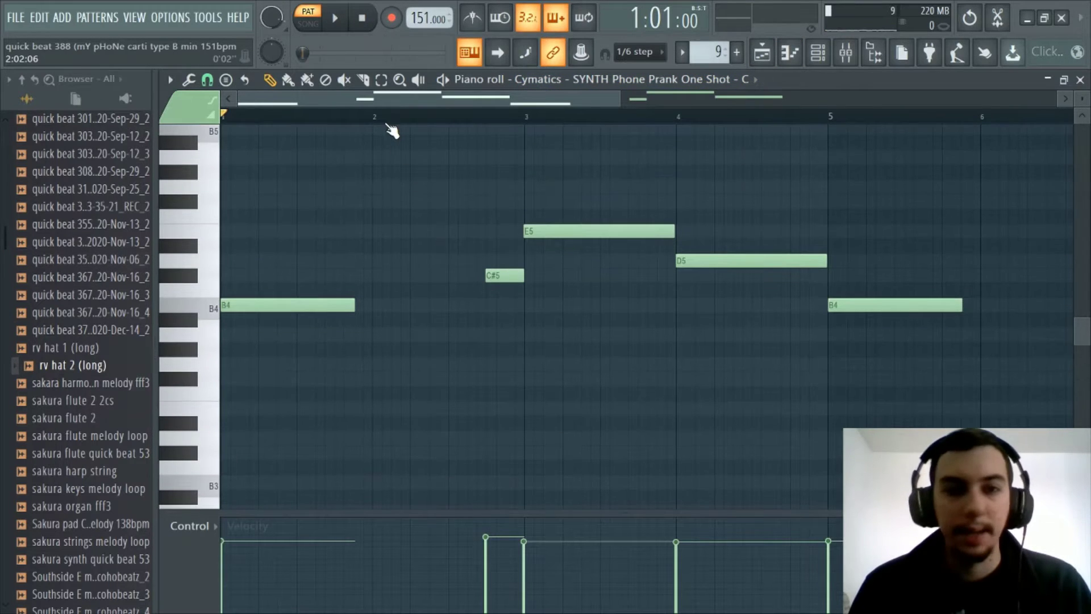
Examine the pitches and lengths of the SYNTH Phone Prank One Shot melody notes in pattern 9
scroll(304, 114, down, 3)
scroll(295, 114, up, 2)
scroll(454, 218, up, 3)
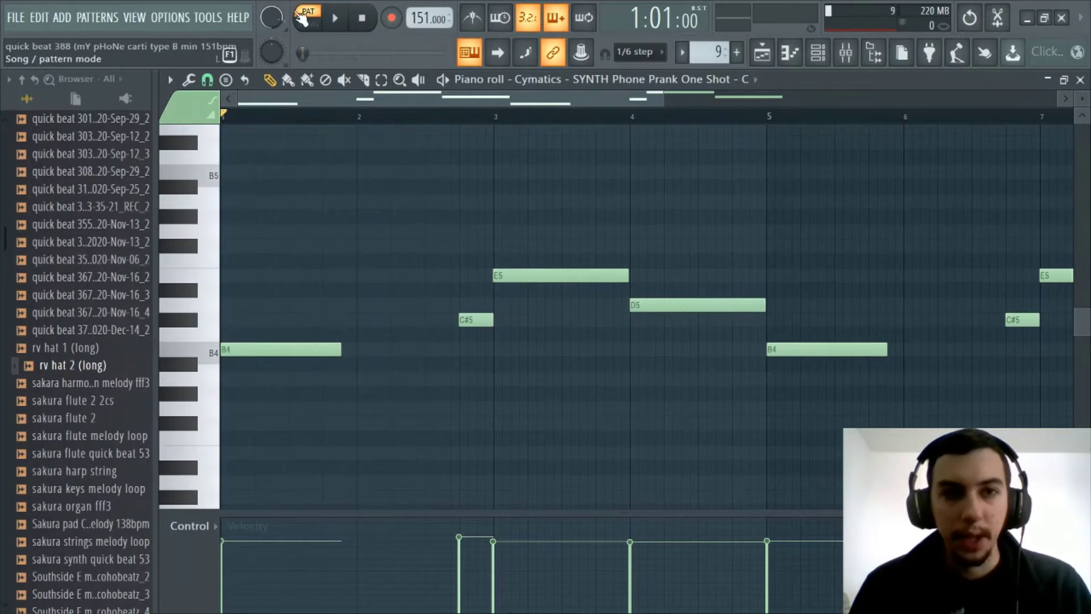
click(824, 57)
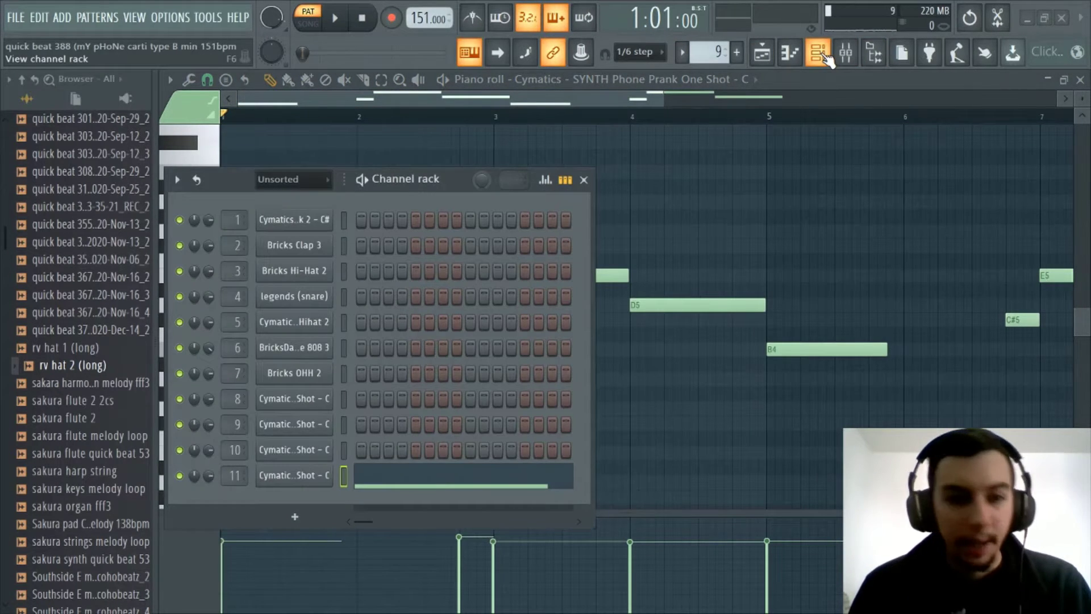
click(824, 57)
scroll(483, 117, up, 2)
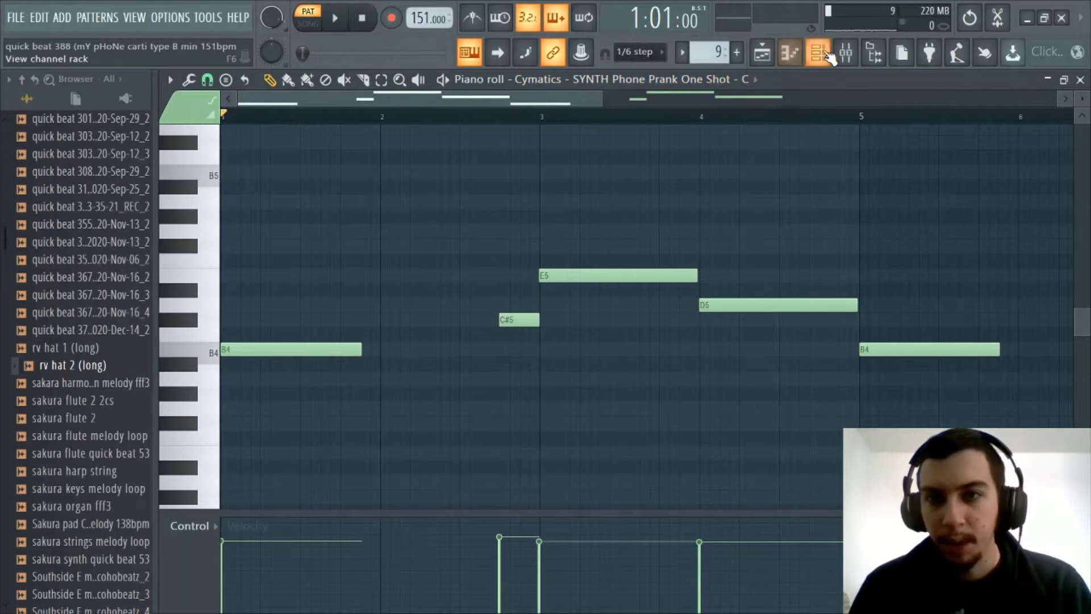
scroll(462, 114, down, 2)
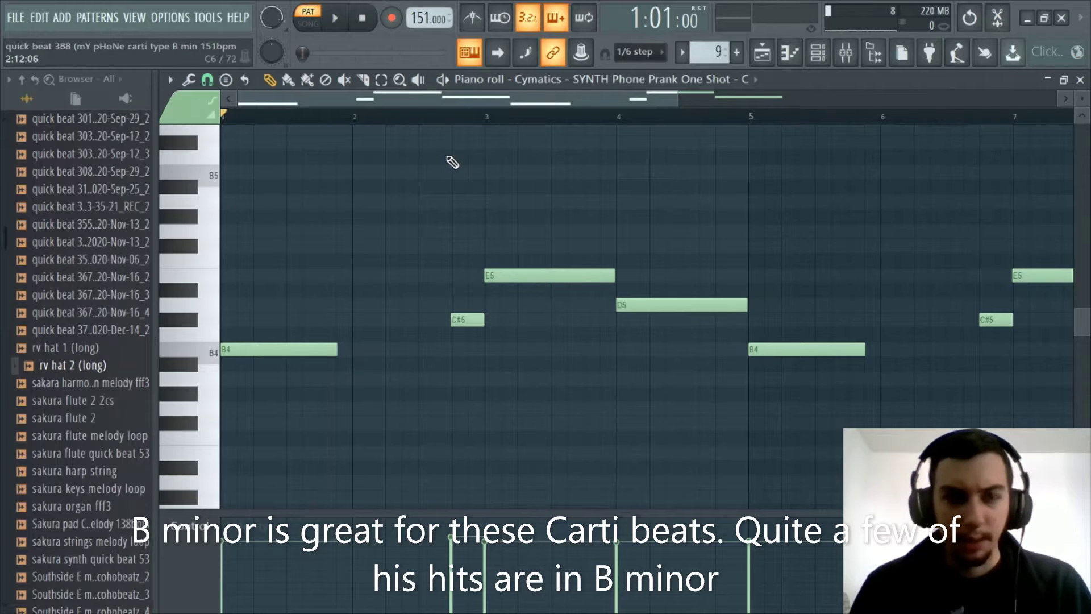
scroll(319, 122, up, 1)
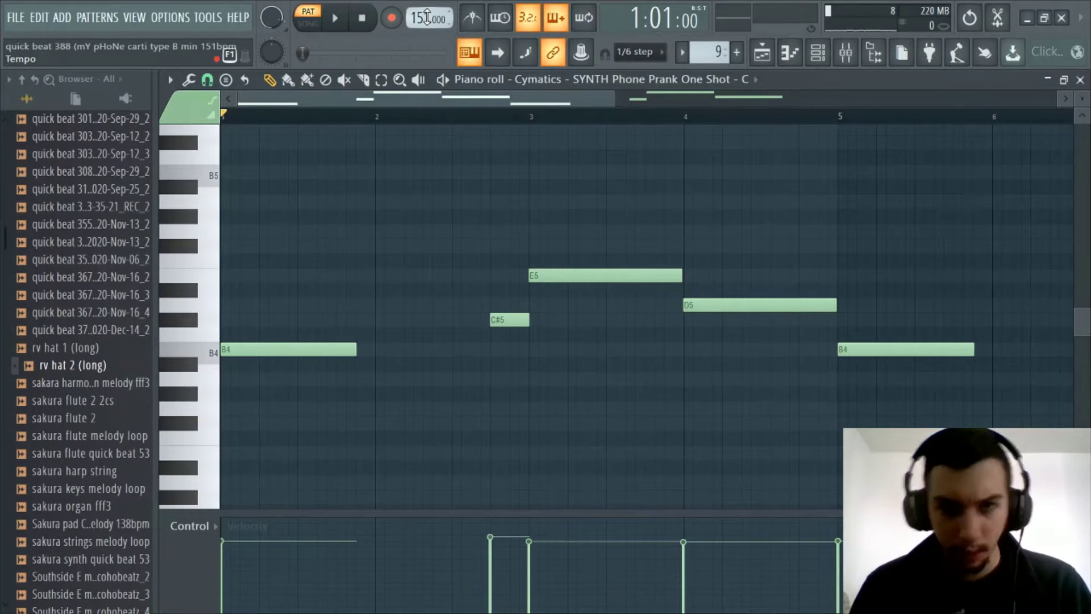
scroll(440, 121, down, 3)
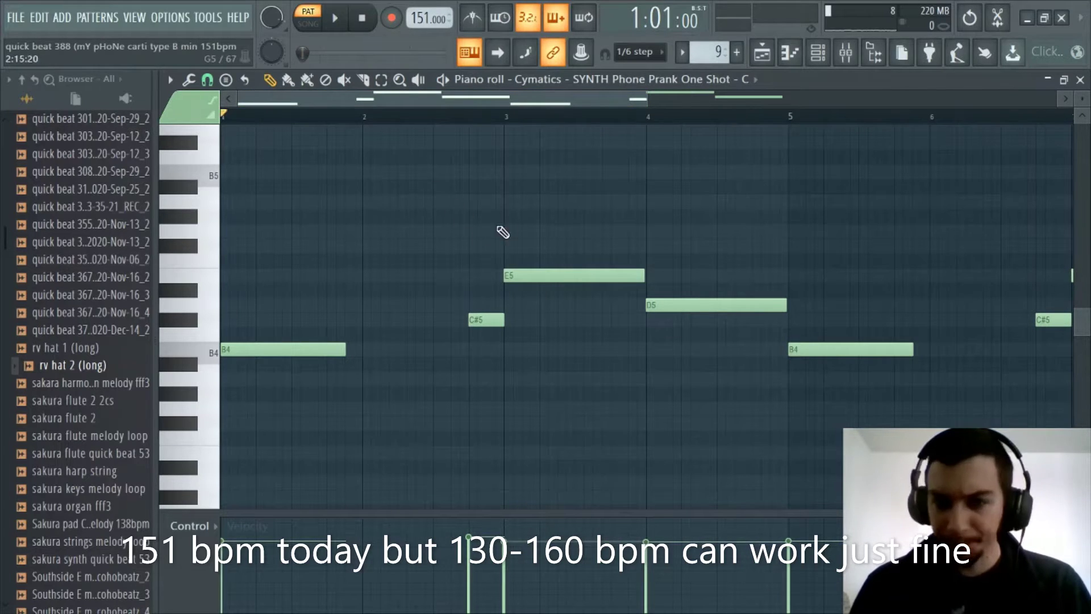
scroll(401, 128, up, 2)
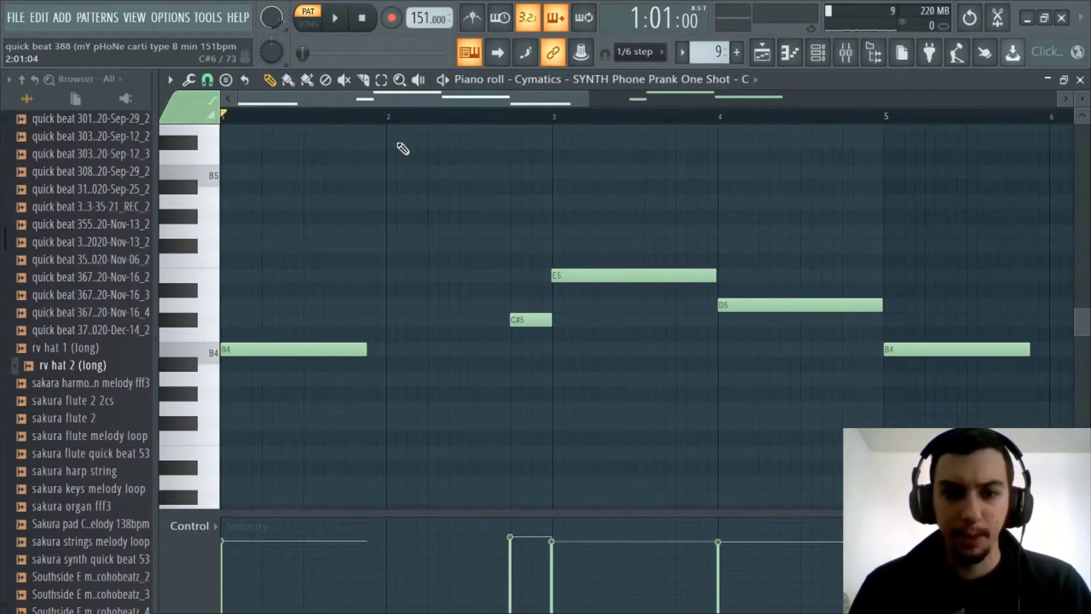
scroll(396, 128, down, 2)
Play pattern 9 to hear the Phone Prank melody while following its notes in the piano roll
key(space)
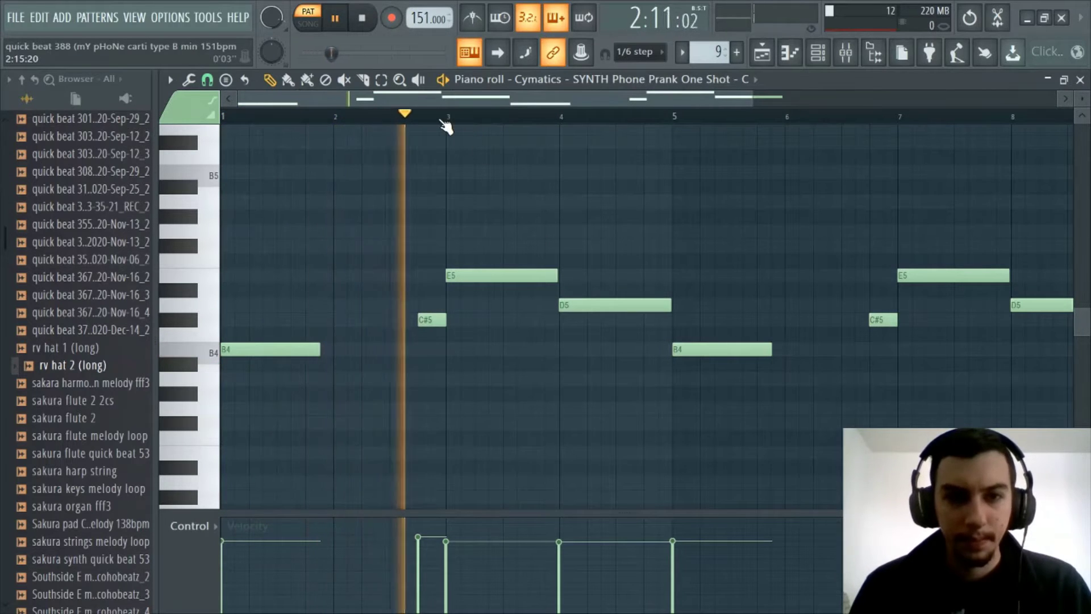
scroll(445, 120, down, 2)
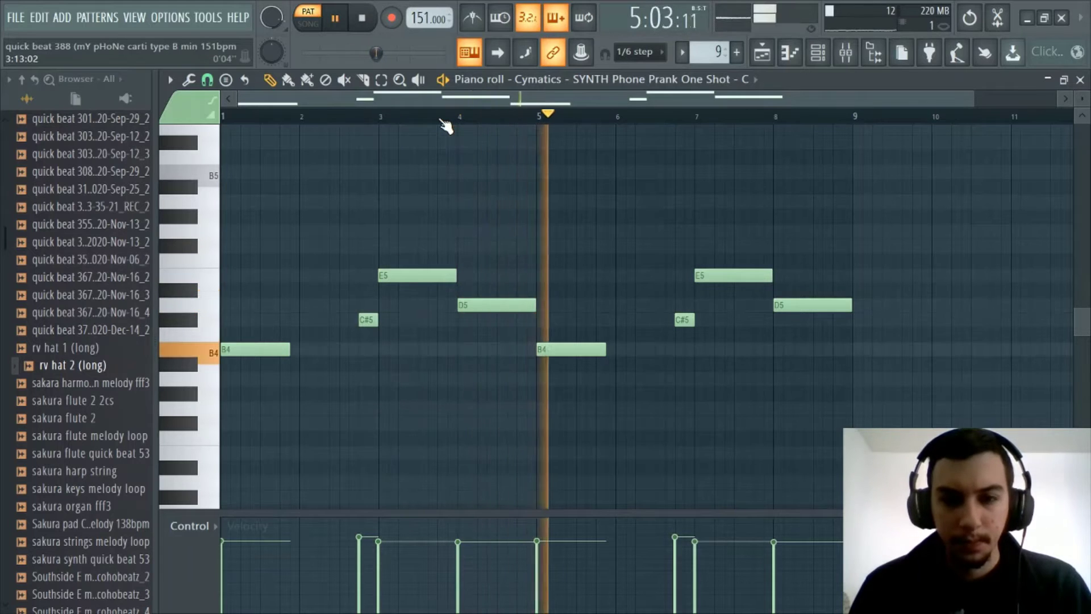
scroll(449, 119, up, 1)
scroll(451, 116, left, 1)
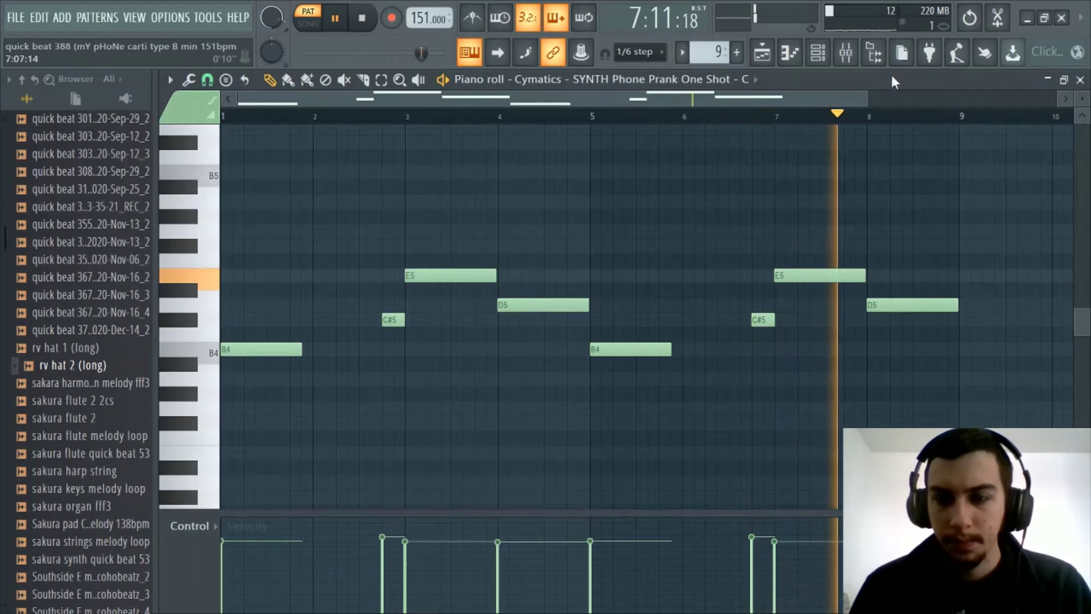
Inspect the Fruity parametric EQ 2 curve on the Melody Bus-Clean mixer track, close it with the mixer and stop playback
click(846, 55)
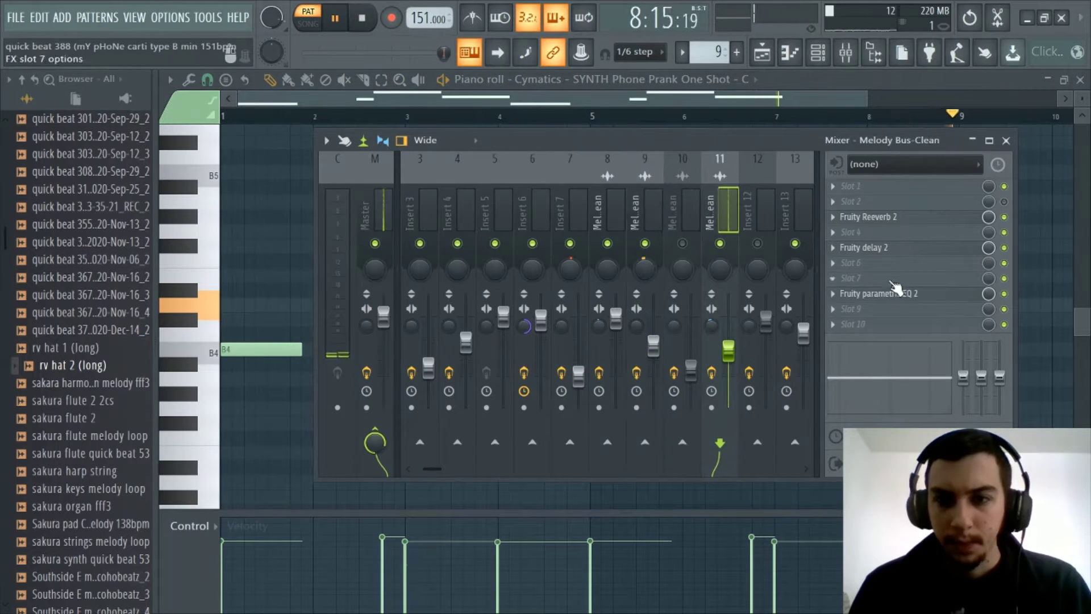
click(875, 293)
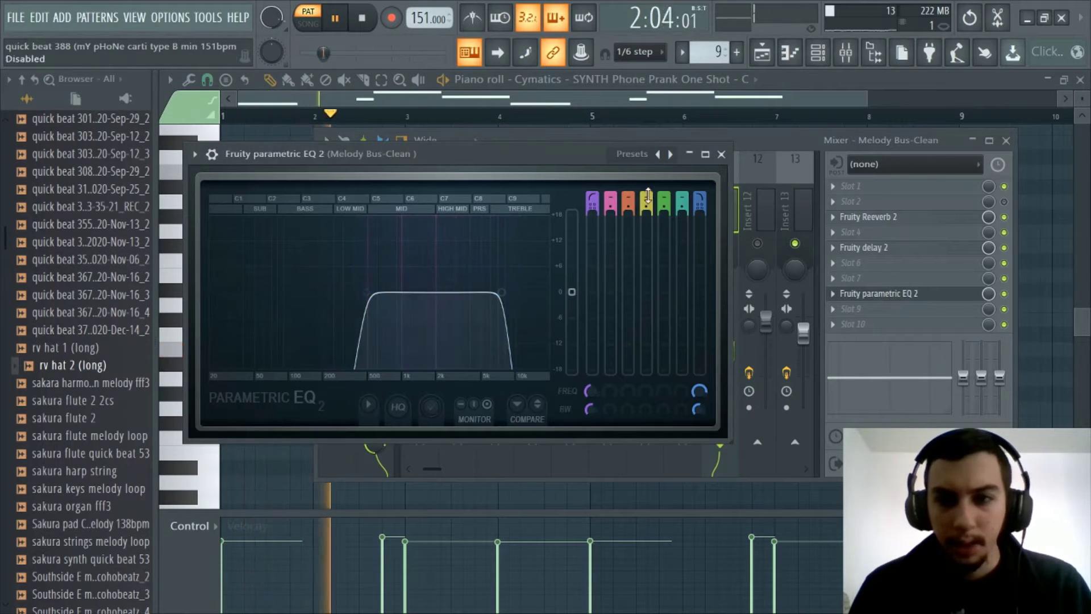
click(798, 204)
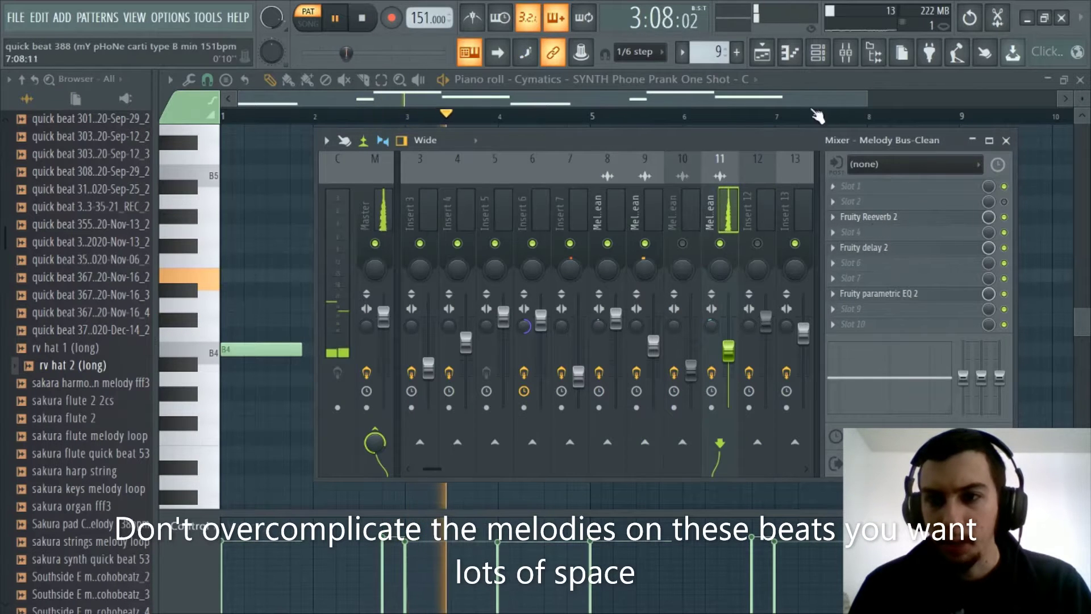
key(F9)
scroll(519, 222, up, 1)
key(space)
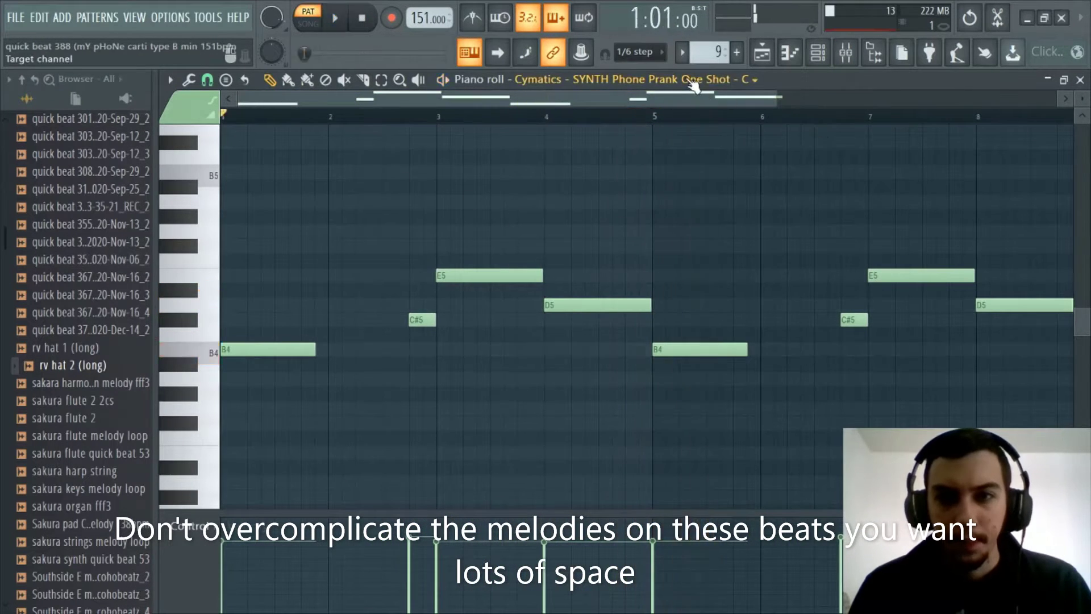
Show pattern 6 with the INSTR Ocarina One Shot notes in the piano roll
click(763, 53)
click(267, 321)
click(230, 270)
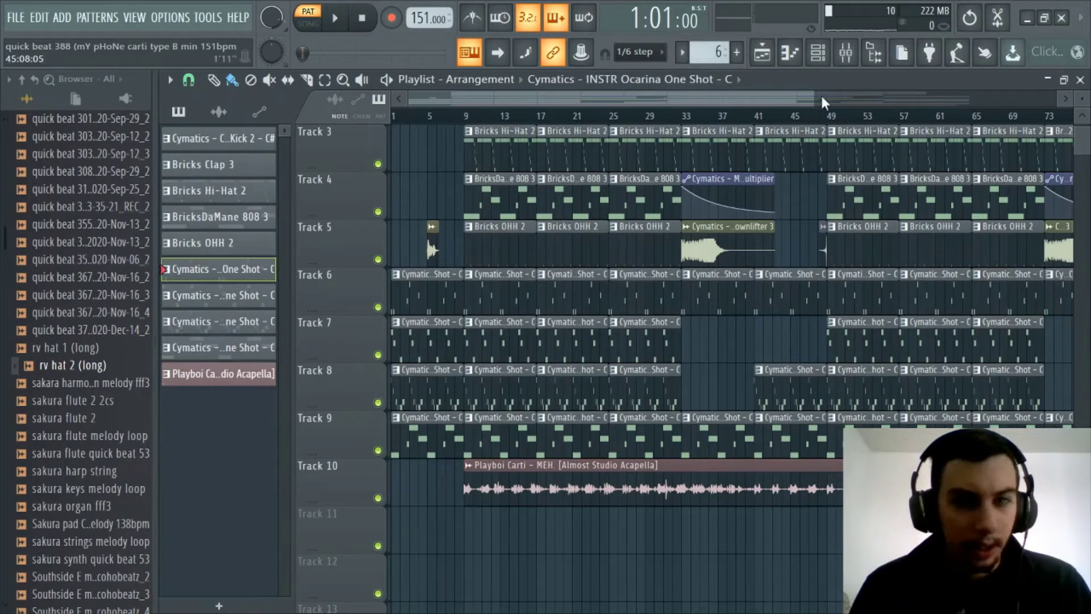
click(762, 53)
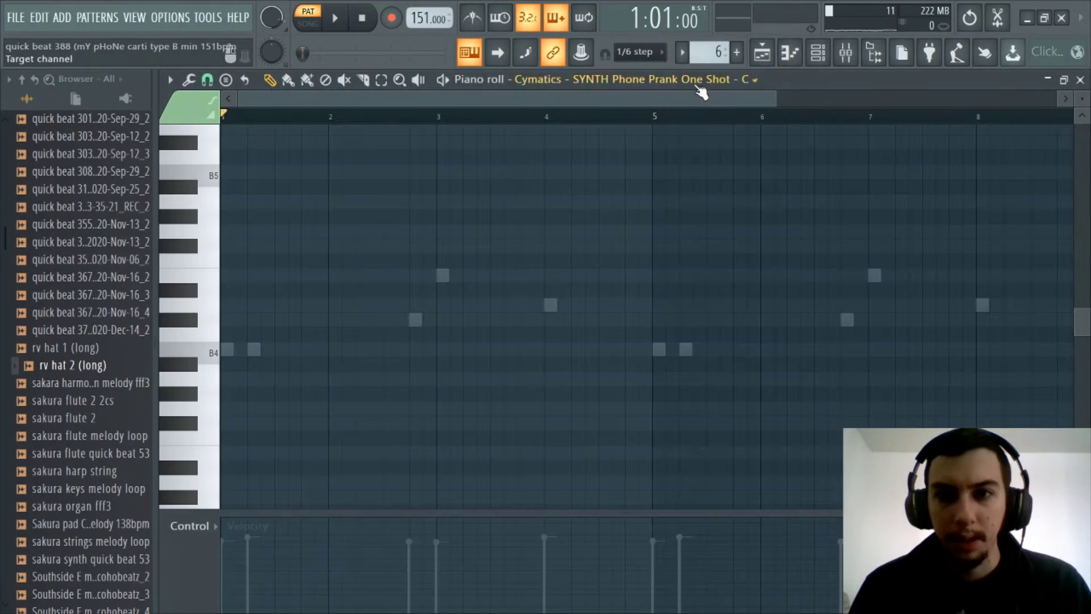
click(676, 80)
click(643, 305)
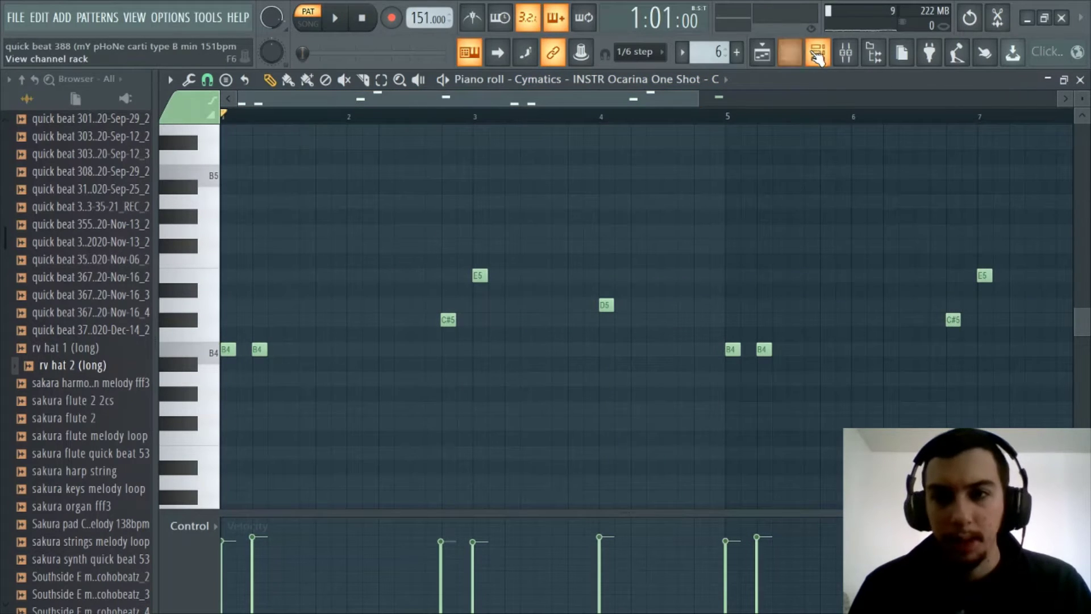
scroll(448, 122, down, 1)
scroll(445, 102, up, 2)
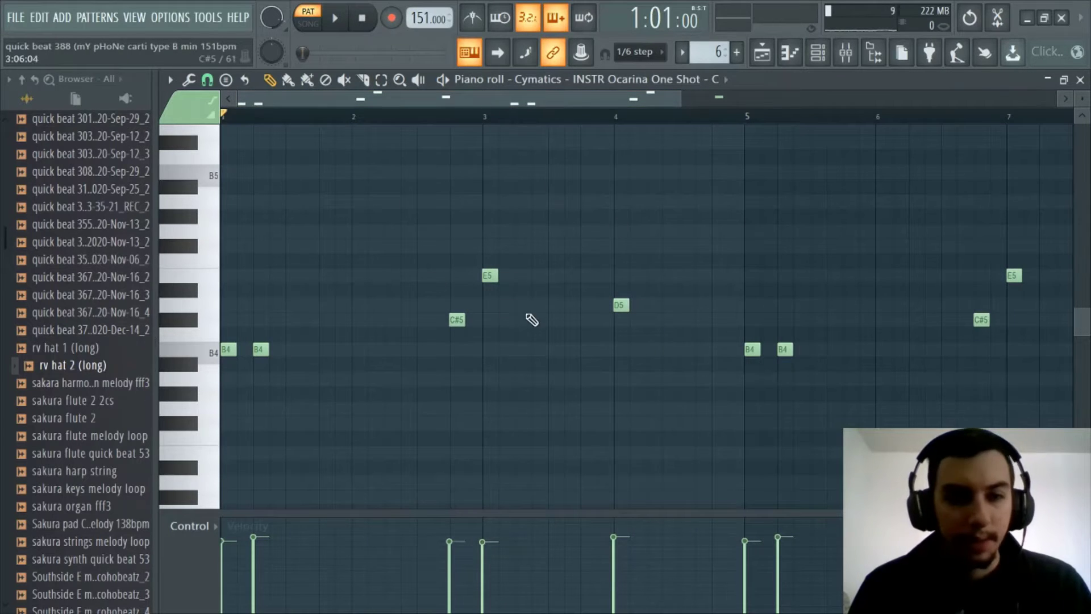
Play pattern 6 through to hear the Ocarina layer, then stop playback
key(space)
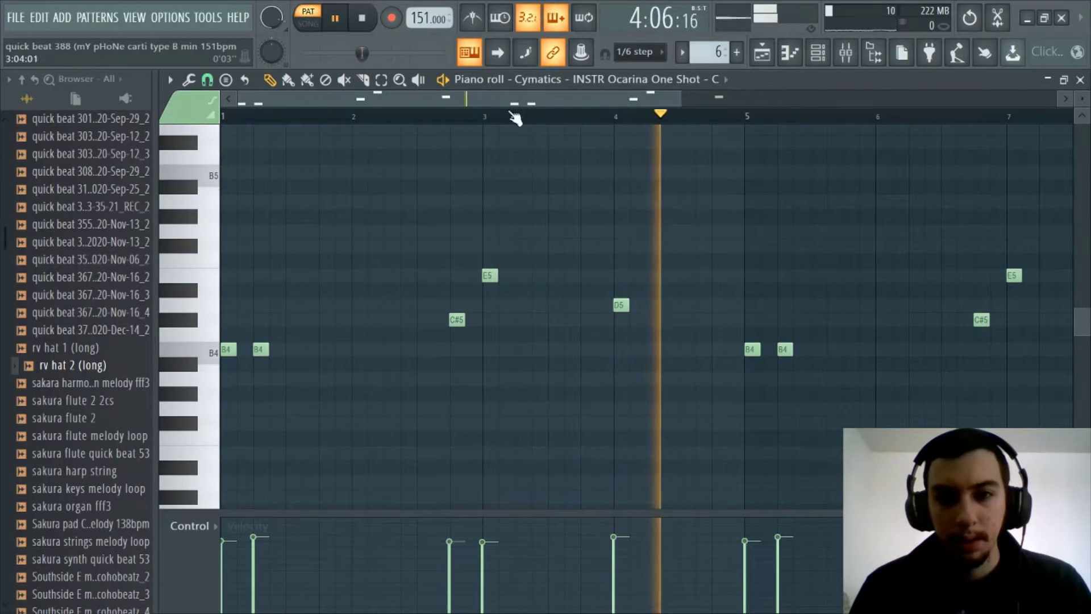
scroll(504, 118, down, 2)
click(847, 54)
click(851, 58)
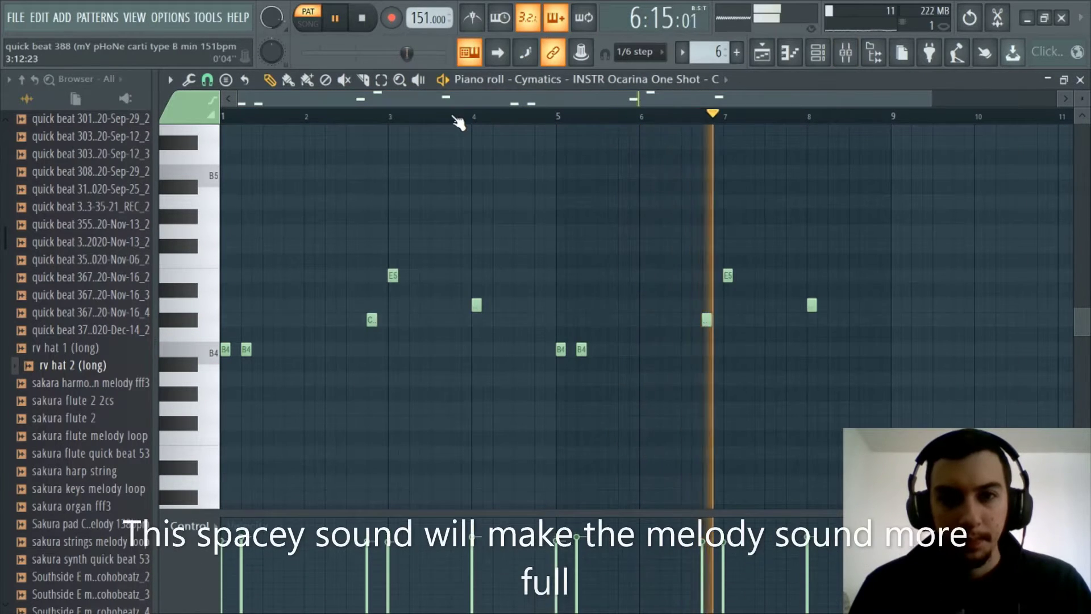
scroll(459, 117, up, 1)
drag(456, 104, 327, 115)
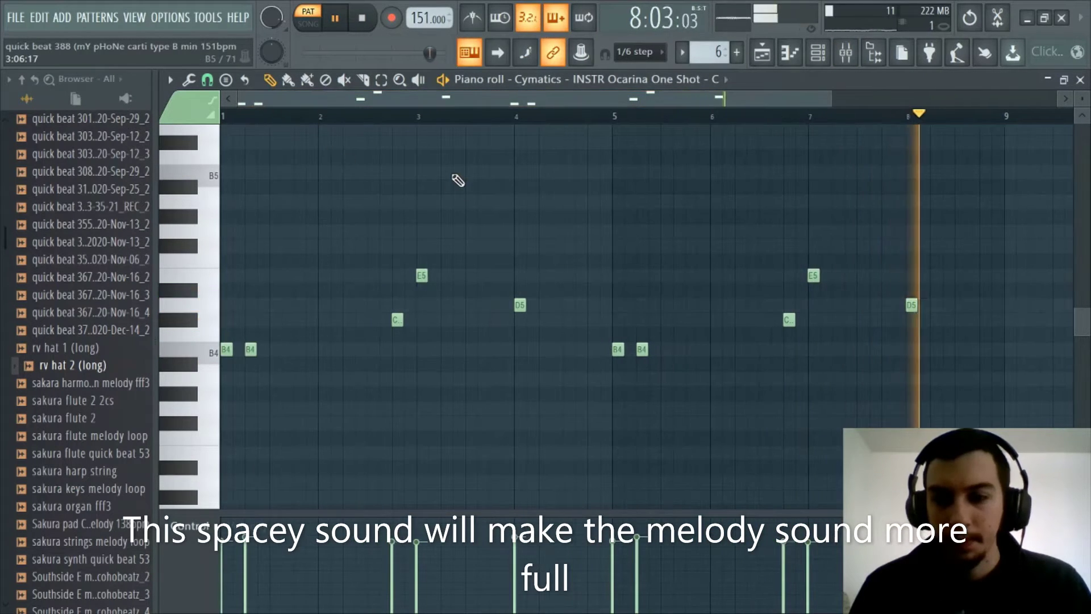
key(space)
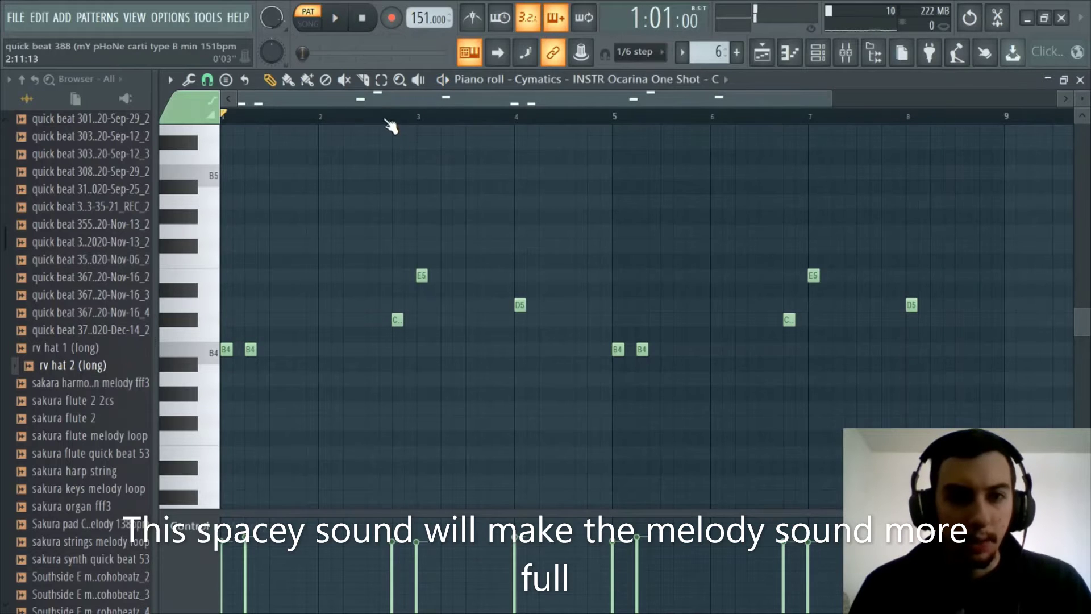
scroll(393, 114, up, 1)
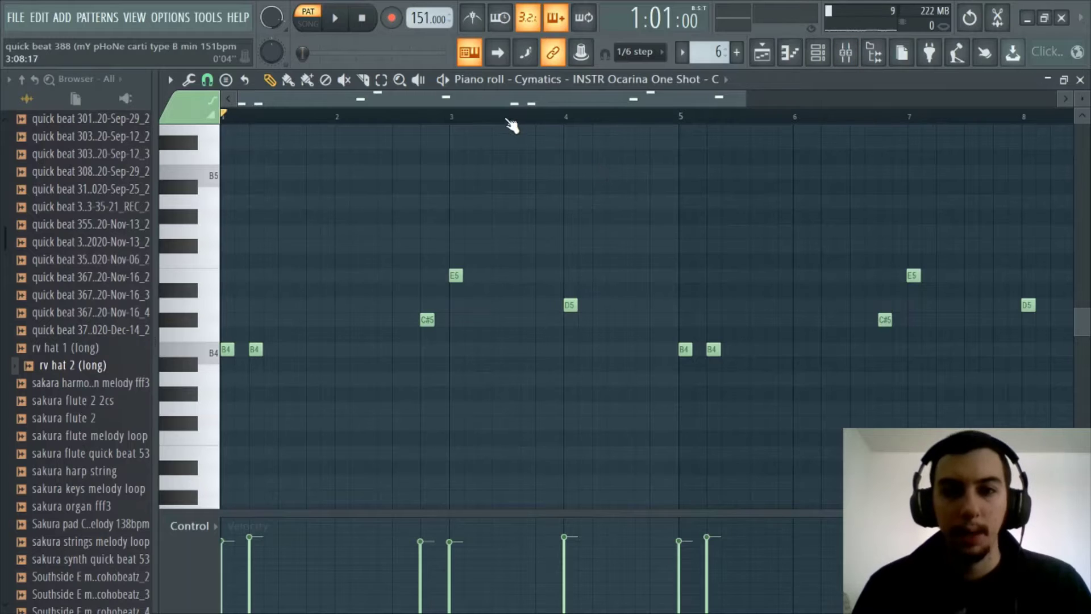
scroll(511, 121, down, 2)
drag(513, 105, 335, 124)
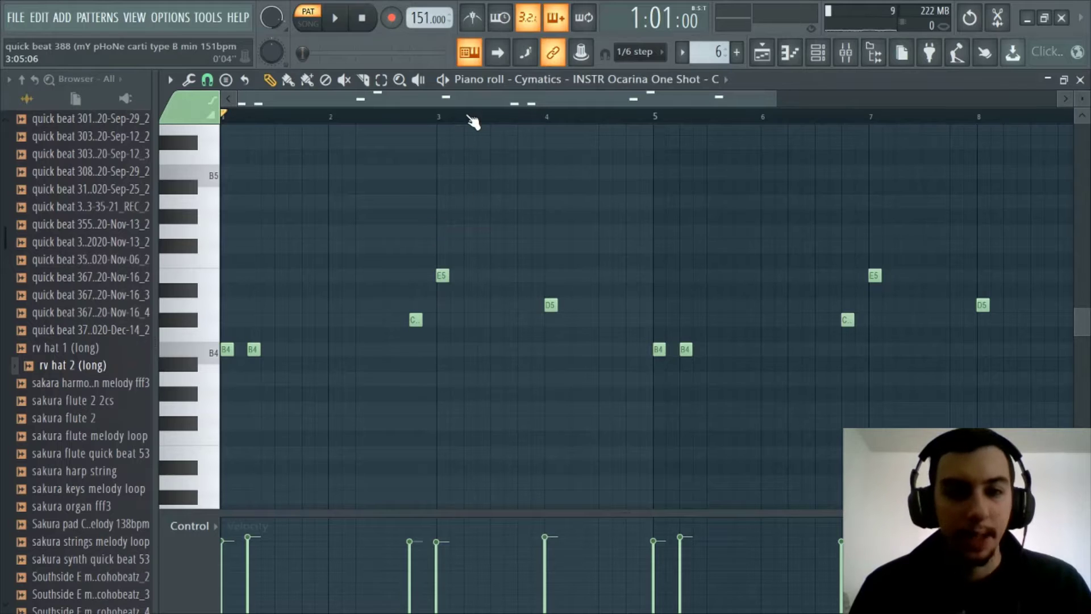
drag(466, 96, 296, 132)
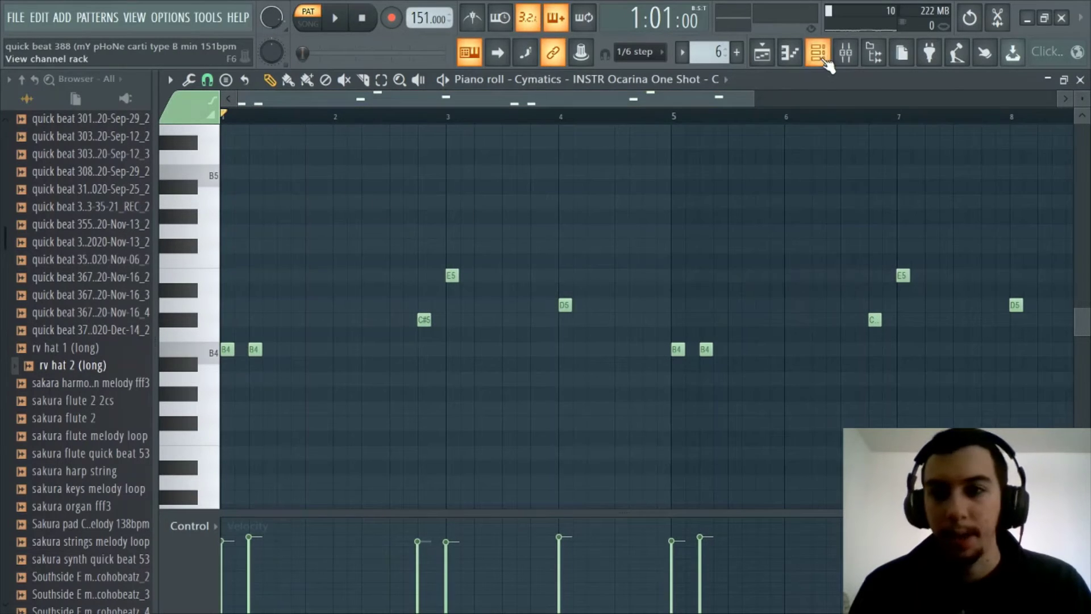
Switch to pattern 7 and view the KEYS Cynic One Shot counter-melody notes in the piano roll
click(762, 52)
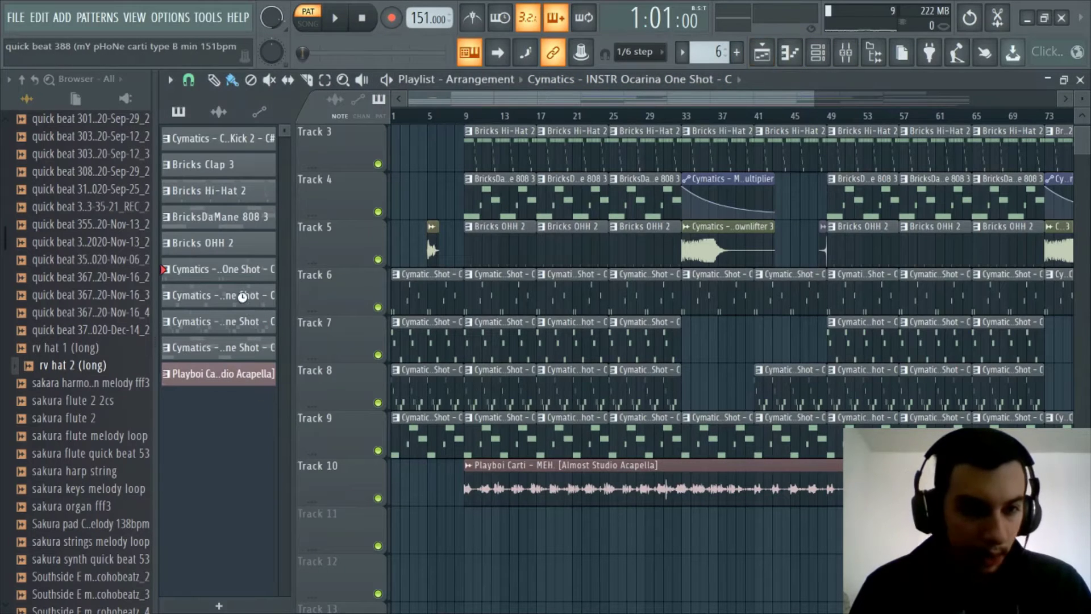
click(789, 56)
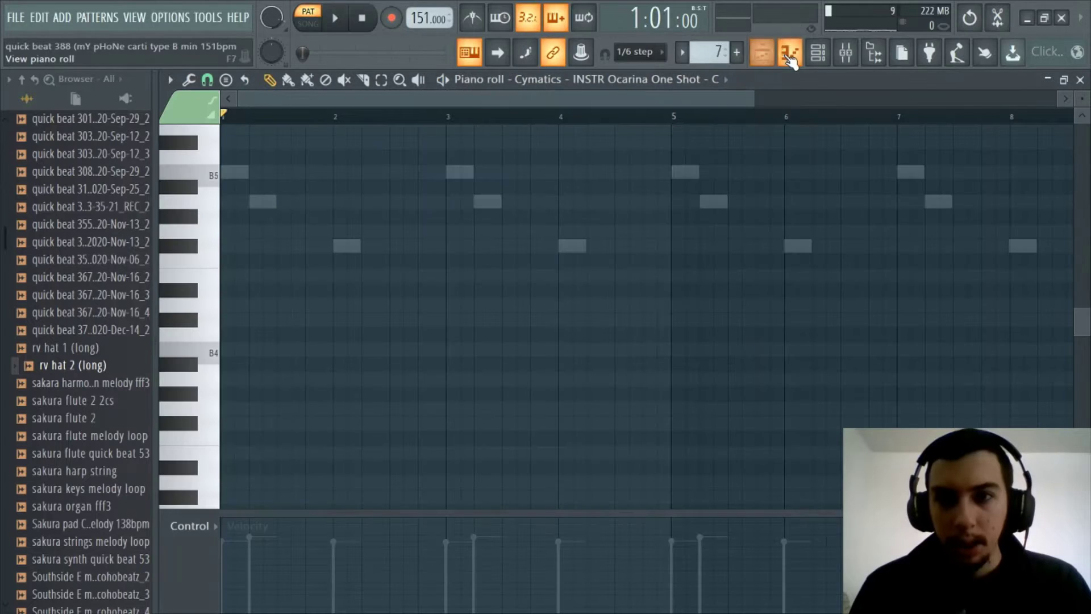
click(622, 80)
click(609, 319)
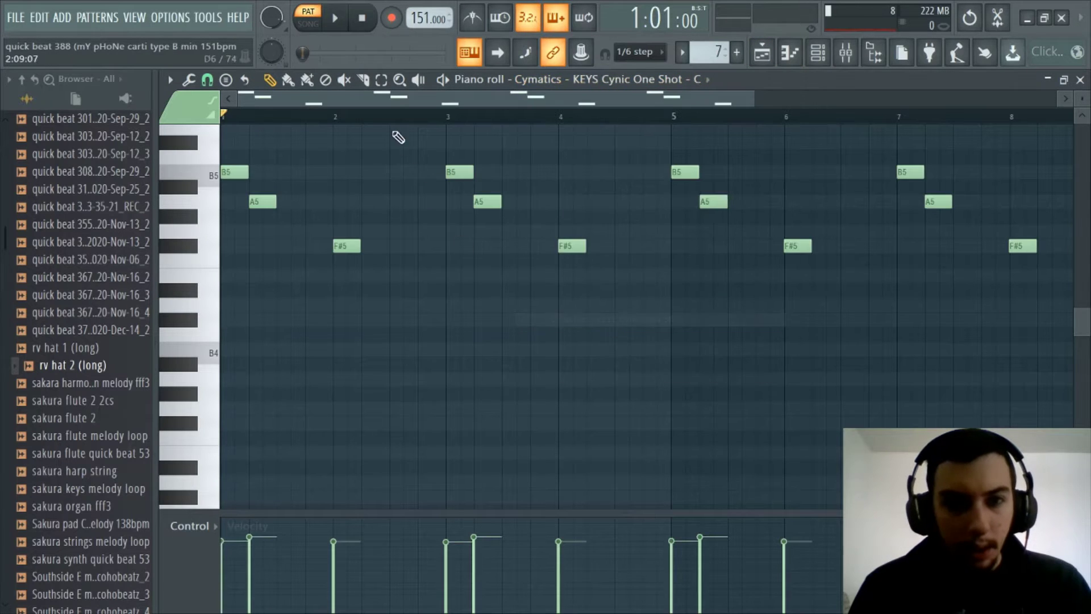
scroll(365, 116, up, 2)
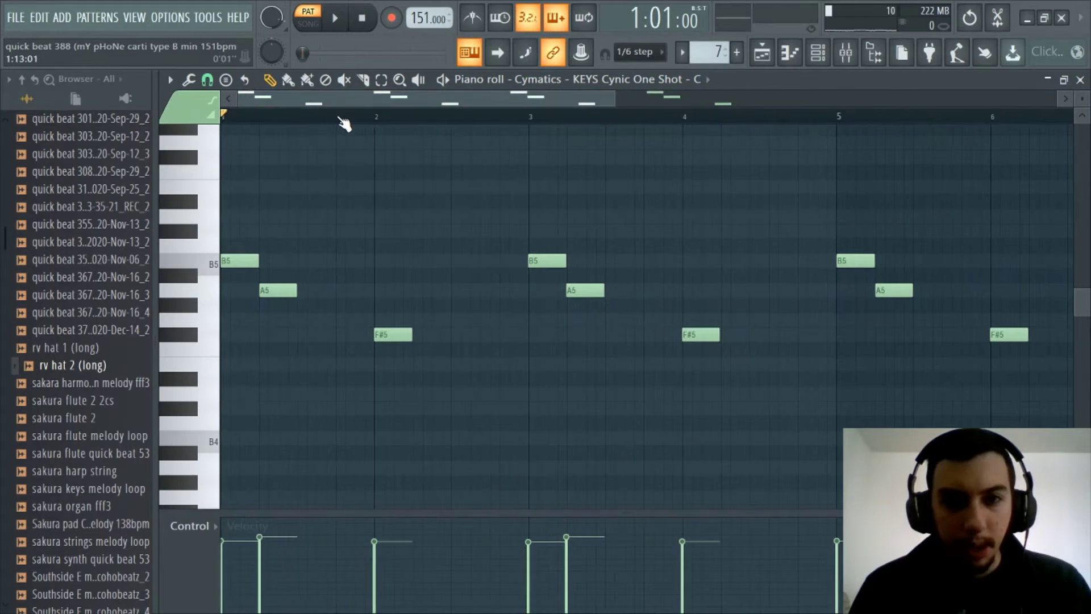
scroll(341, 122, down, 3)
scroll(341, 110, up, 1)
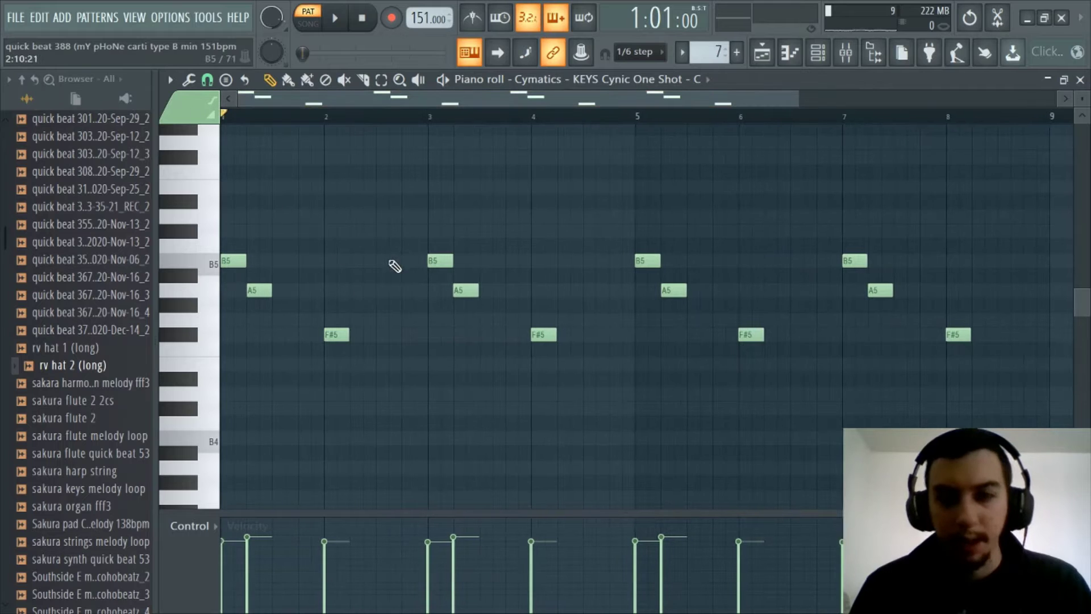
scroll(339, 94, up, 1)
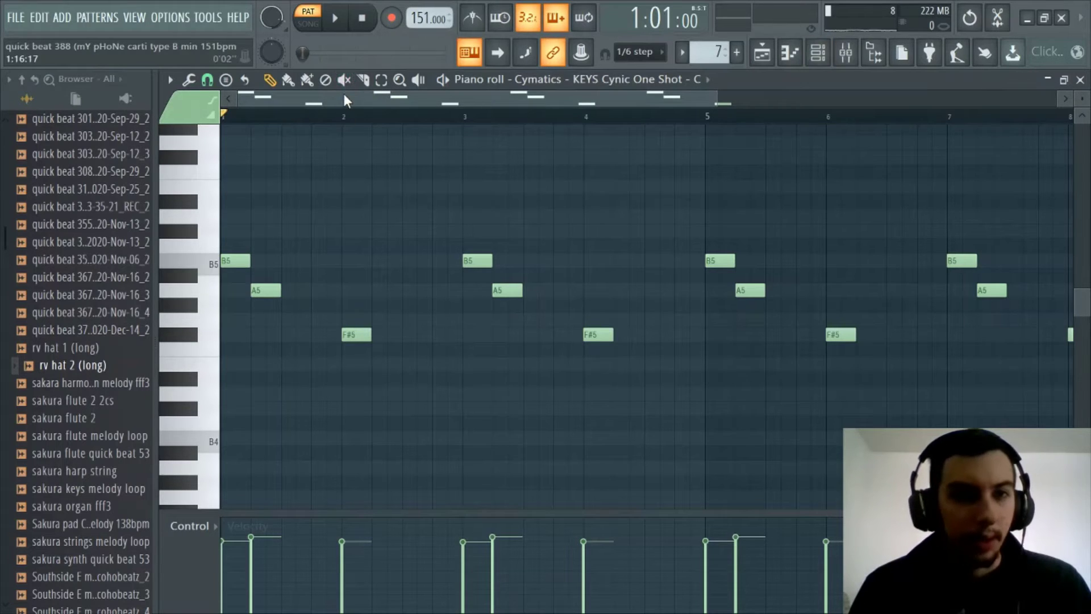
Play pattern 7 to hear the KEYS Cynic One Shot counter melody, then stop playback
key(space)
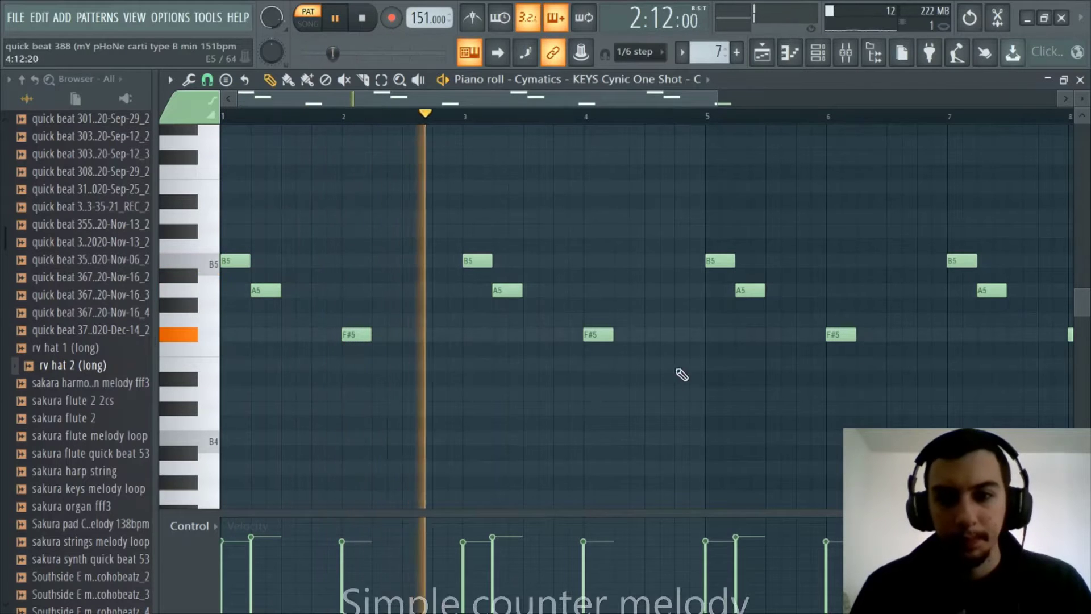
scroll(593, 124, down, 2)
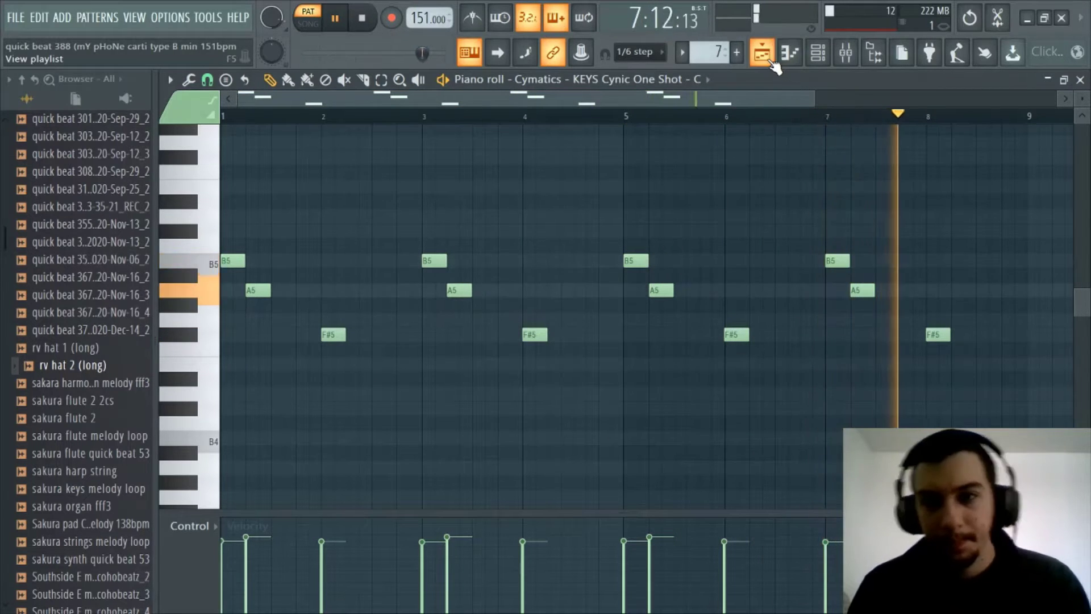
key(space)
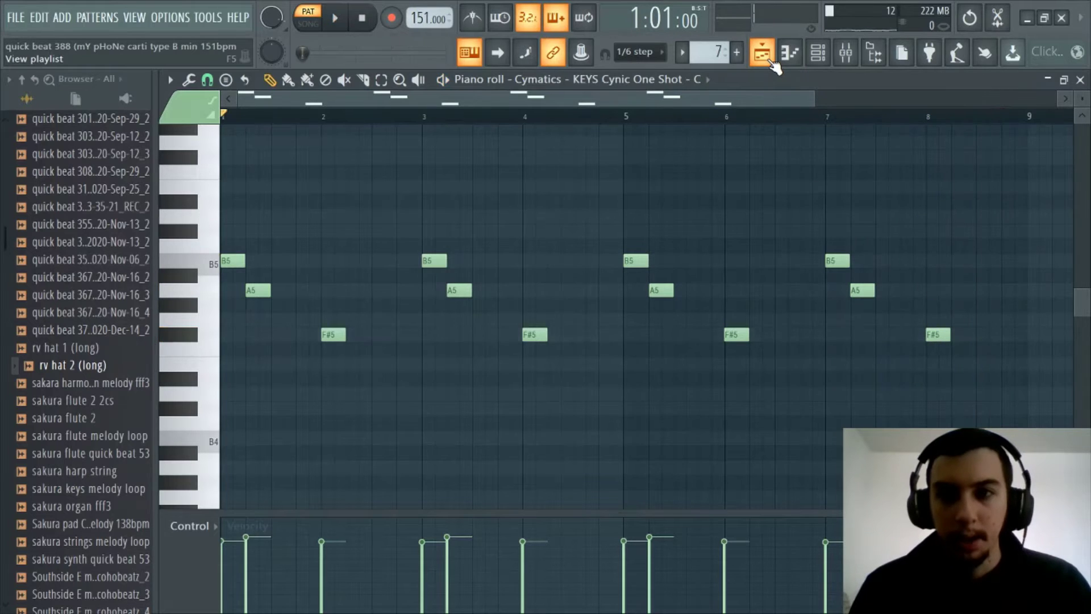
Return to the playlist arrangement in song mode and place the playhead at bar 9
click(767, 56)
click(465, 116)
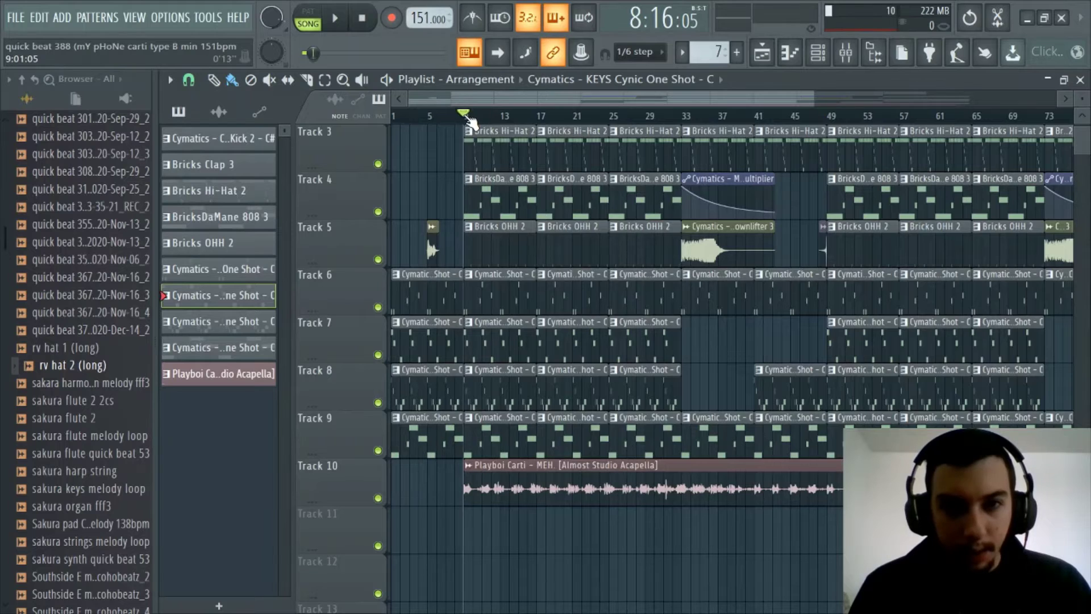
Set the playlist's snap to Main and place the playhead exactly at the start of bar 9
scroll(468, 118, up, 5)
click(467, 119)
click(174, 85)
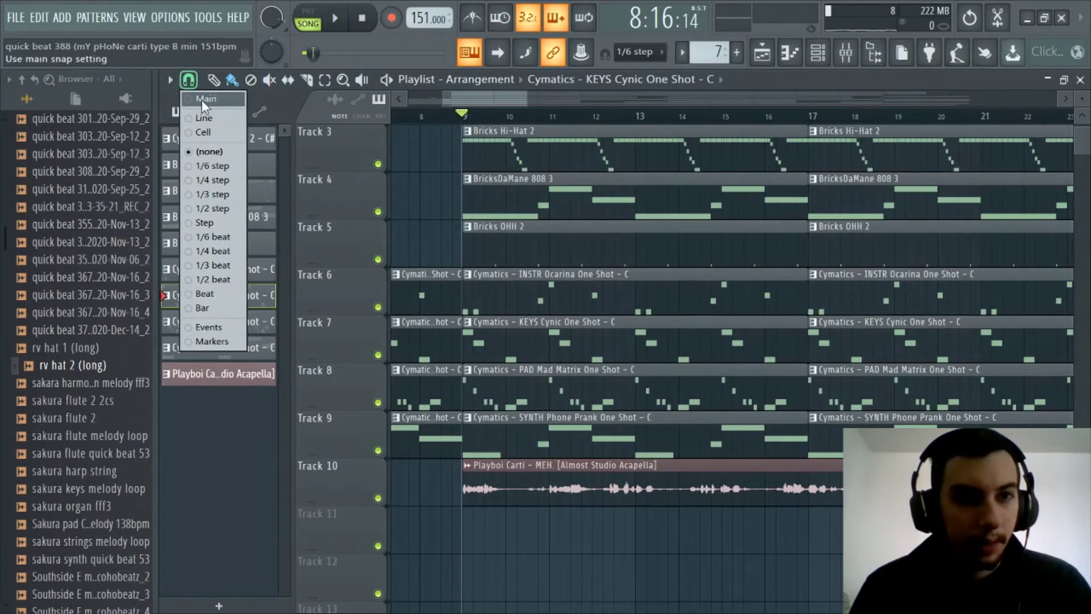
click(206, 111)
click(470, 117)
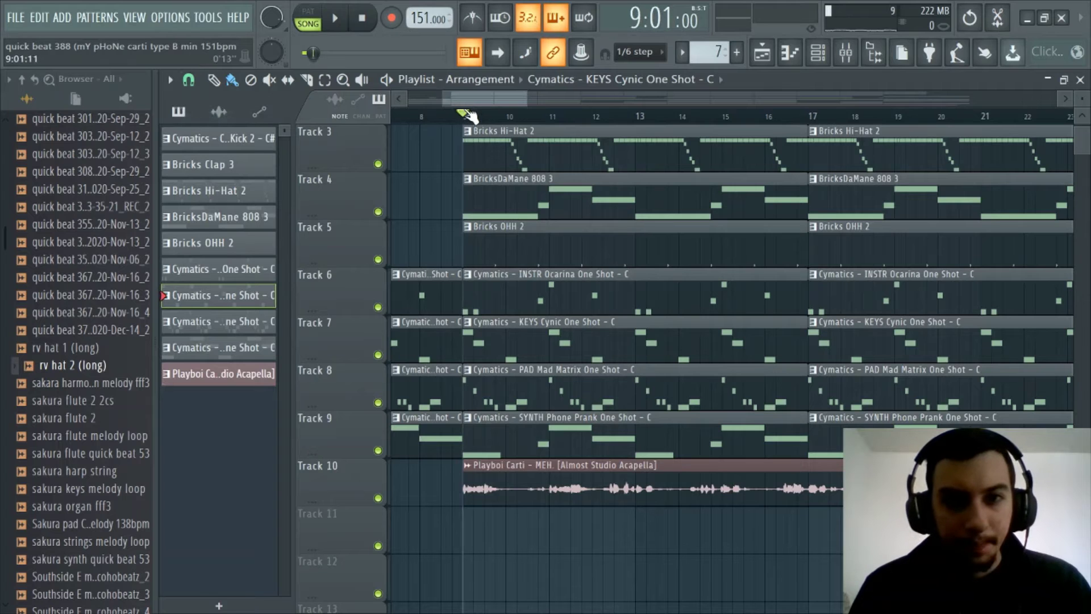
scroll(468, 117, down, 7)
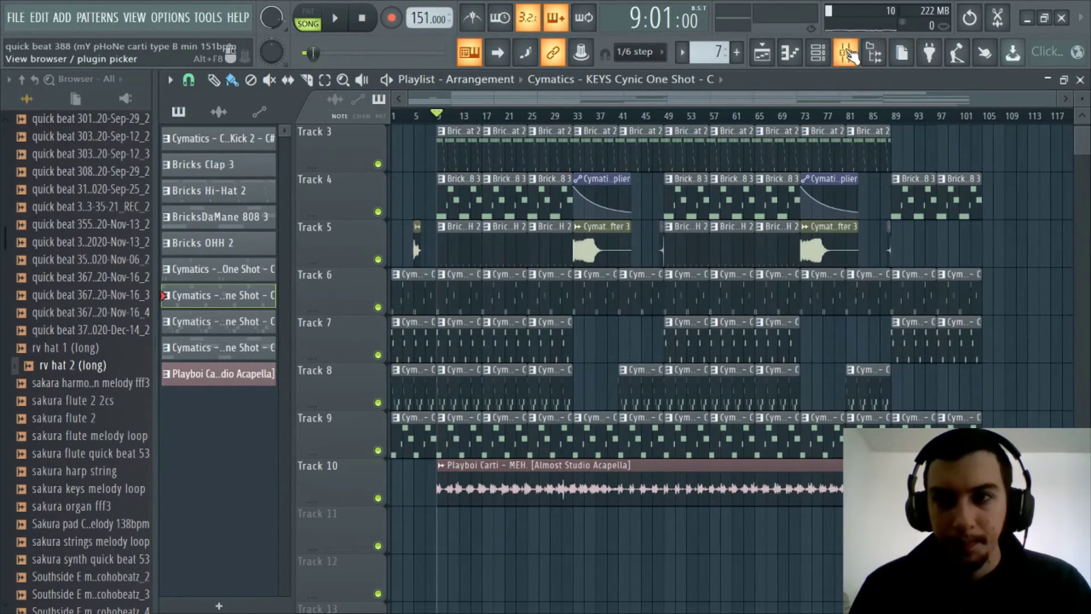
Solo mixer tracks 8, 9 and 11 and play the song from bar 9 to hear those layers, then stop and close the mixer
click(849, 54)
key(space)
key(space)
ctrl+click(720, 243)
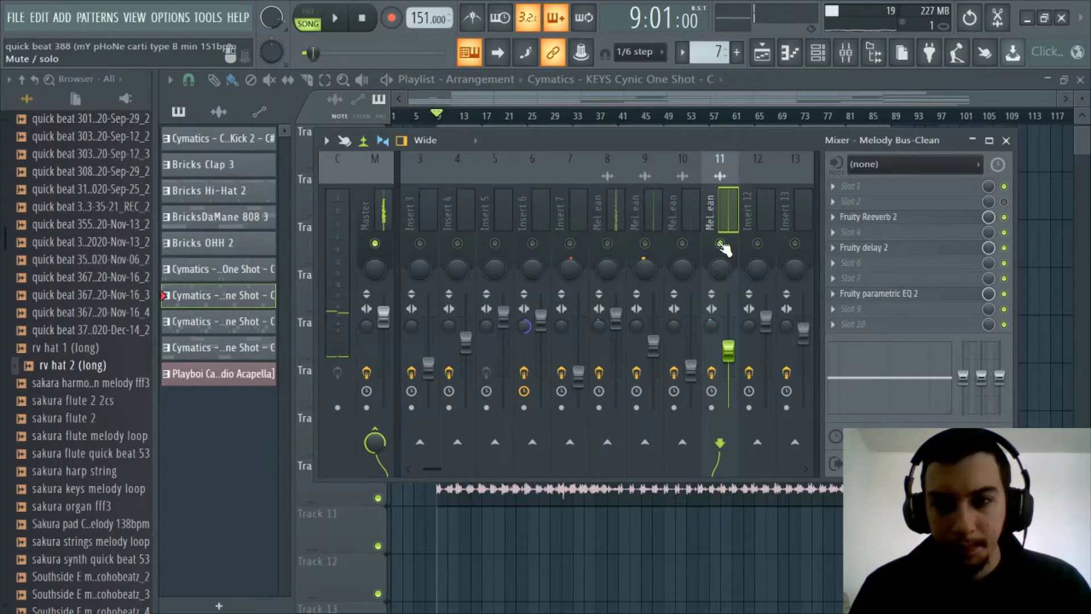
click(644, 243)
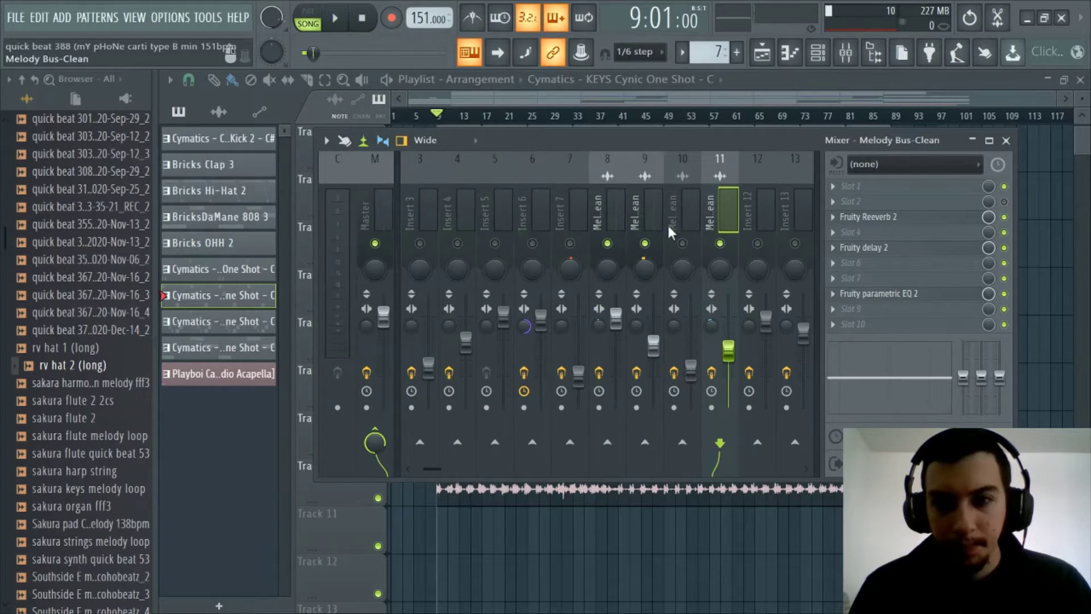
key(space)
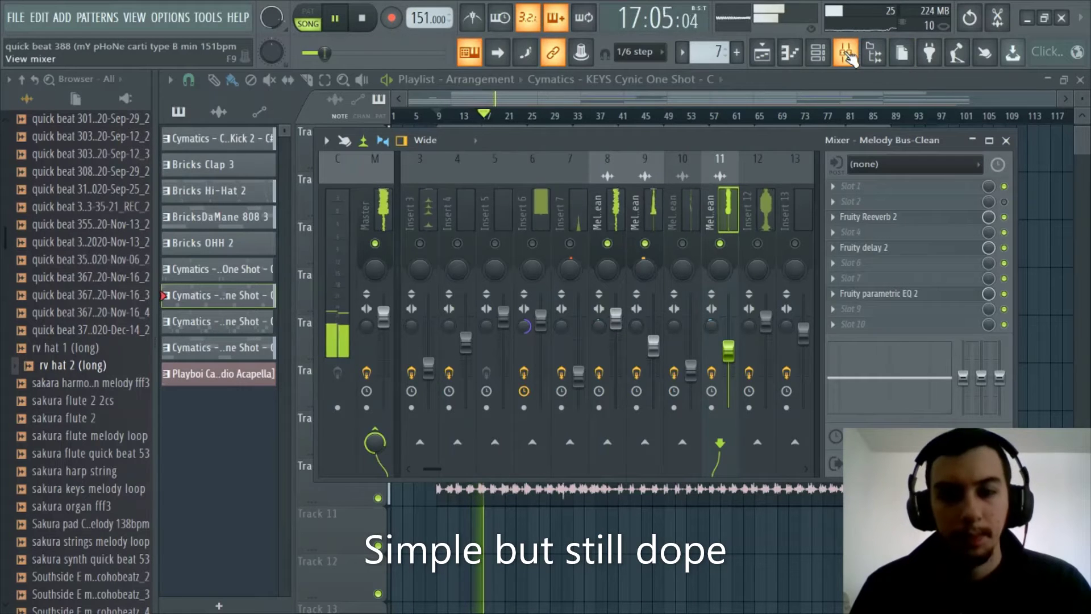
key(space)
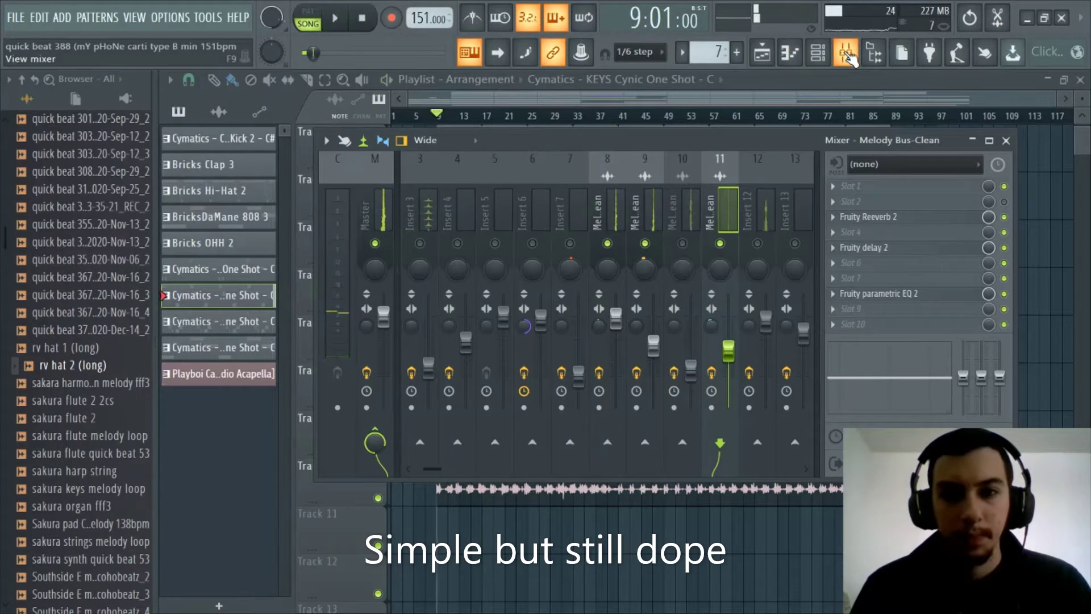
click(847, 54)
Check the channel rack, then look over the drum and melody tracks in the playlist arrangement
scroll(462, 104, up, 5)
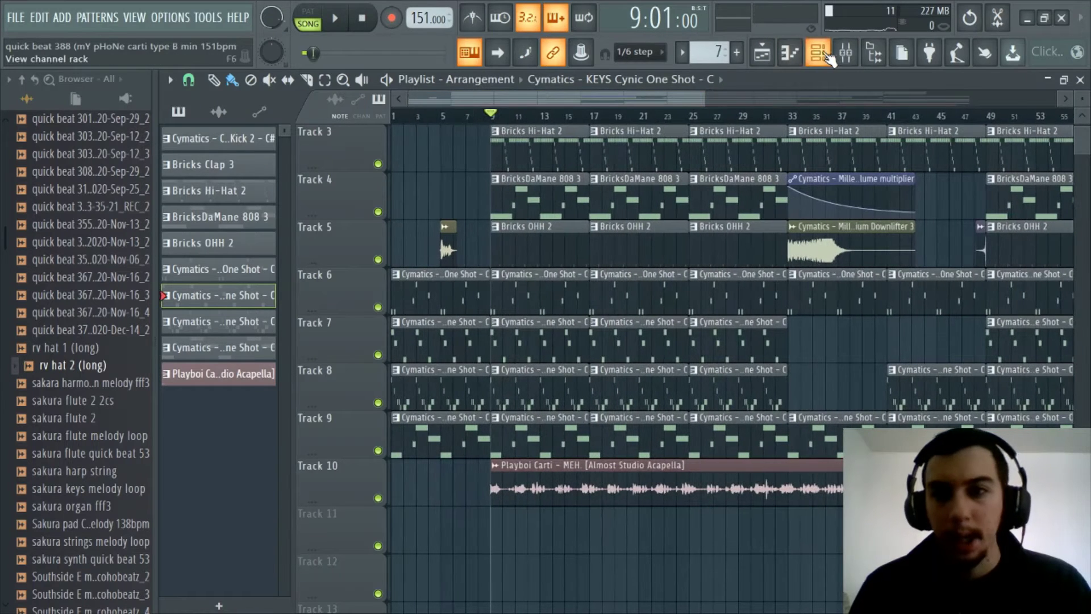
click(822, 57)
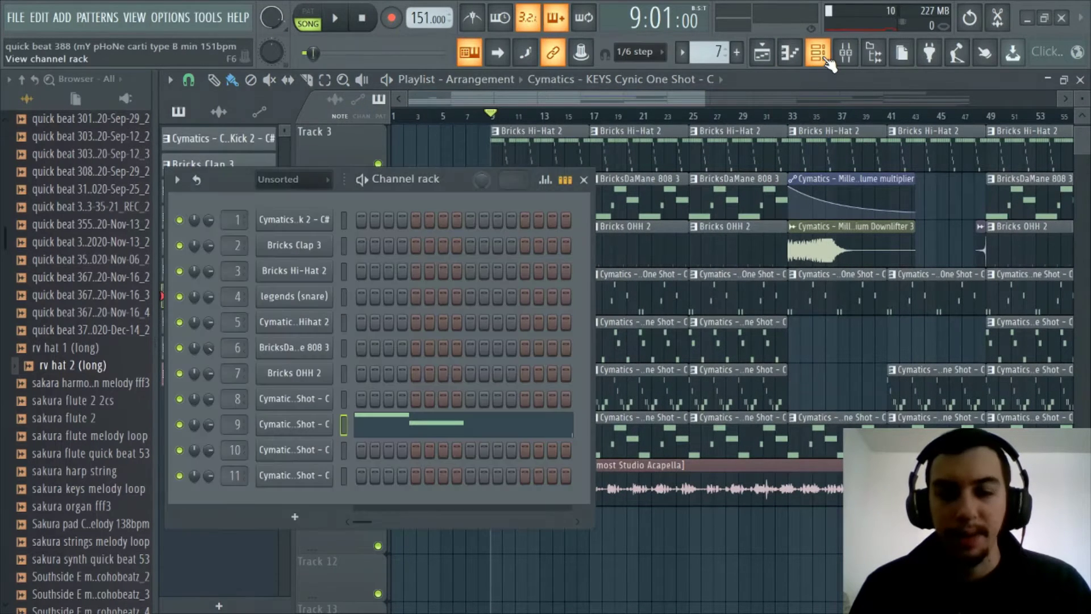
click(825, 60)
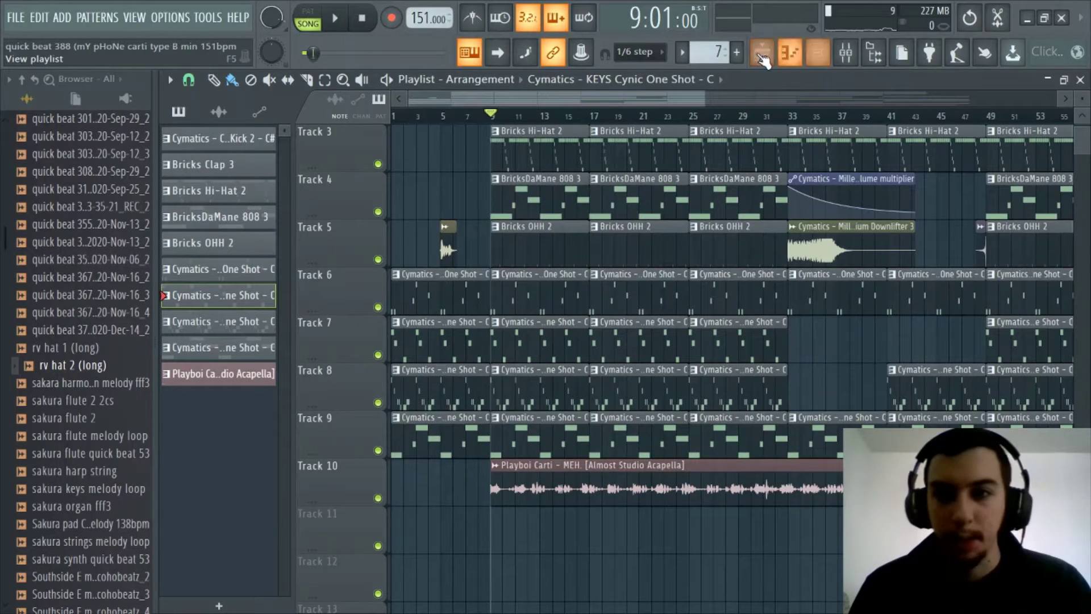
scroll(621, 436, up, 2)
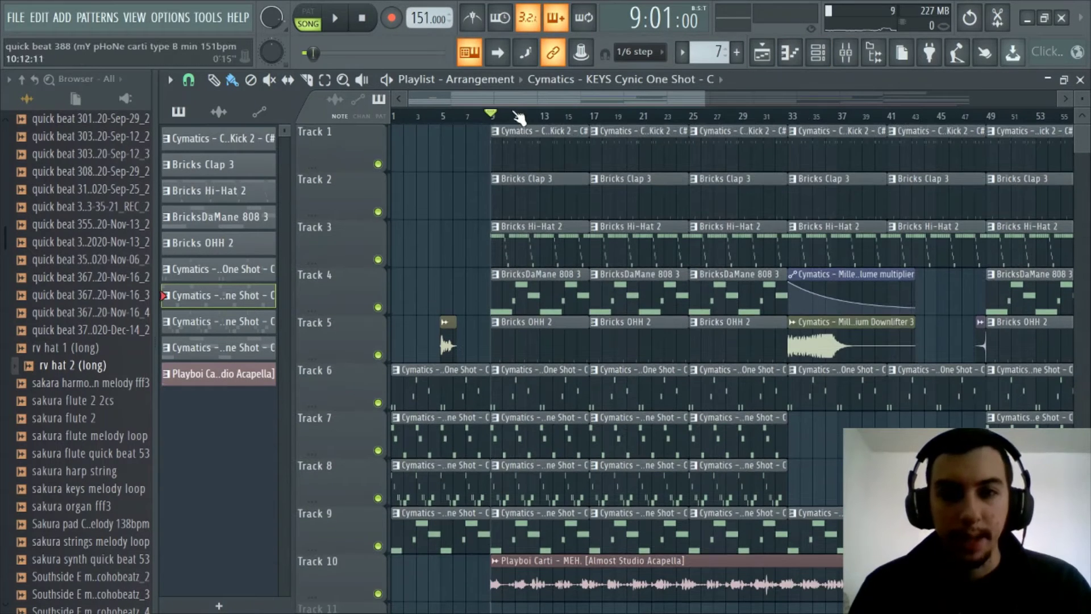
scroll(518, 117, down, 4)
scroll(532, 285, down, 1)
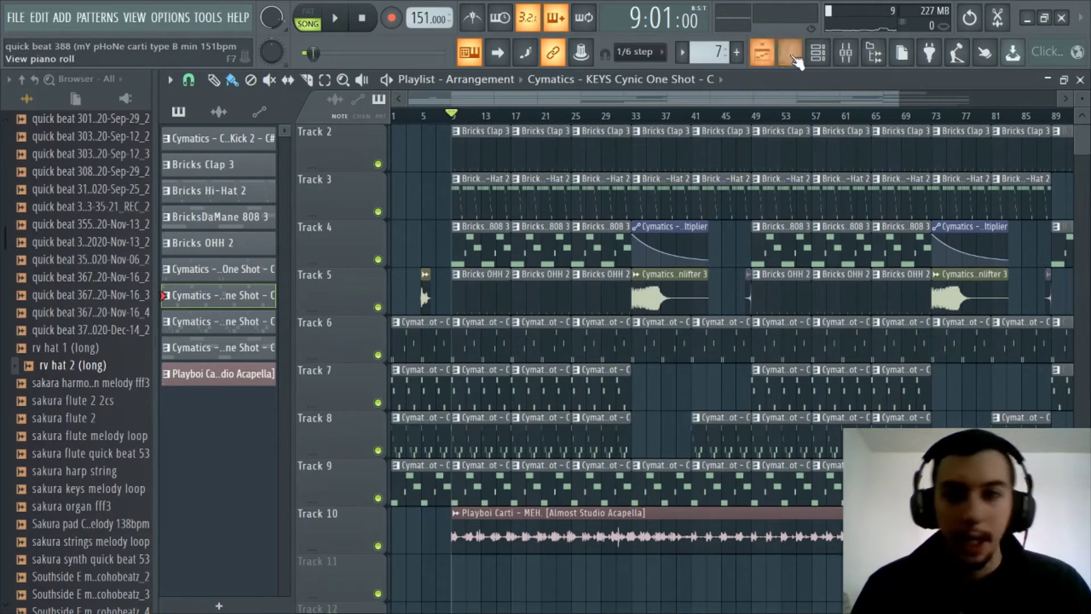
View the Cymatics Cobra Kick 2 notes of pattern 1 in the piano roll and briefly run playback
scroll(461, 102, up, 2)
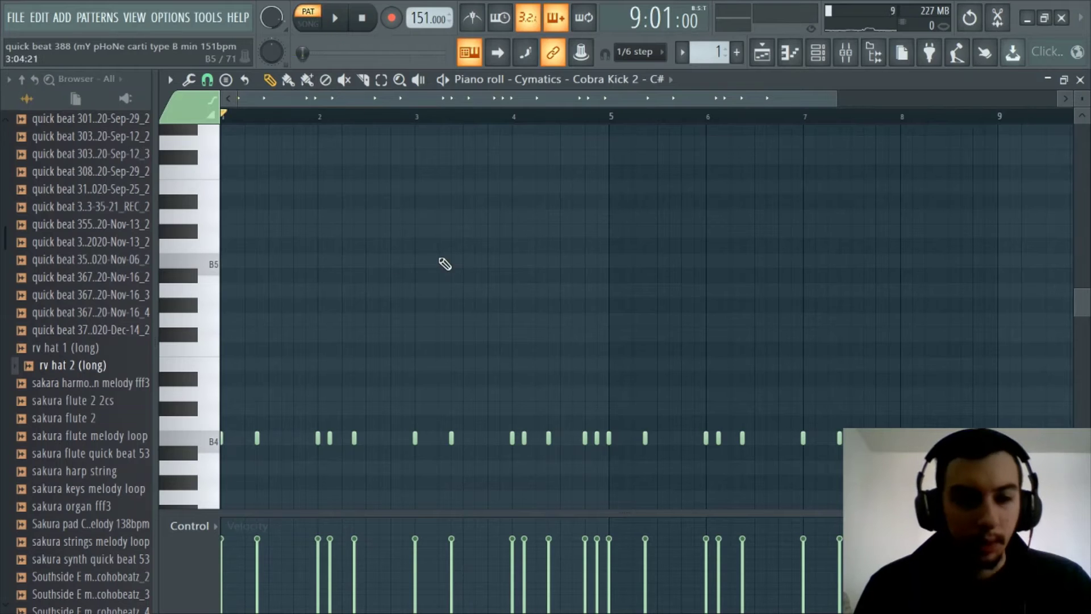
scroll(373, 127, up, 2)
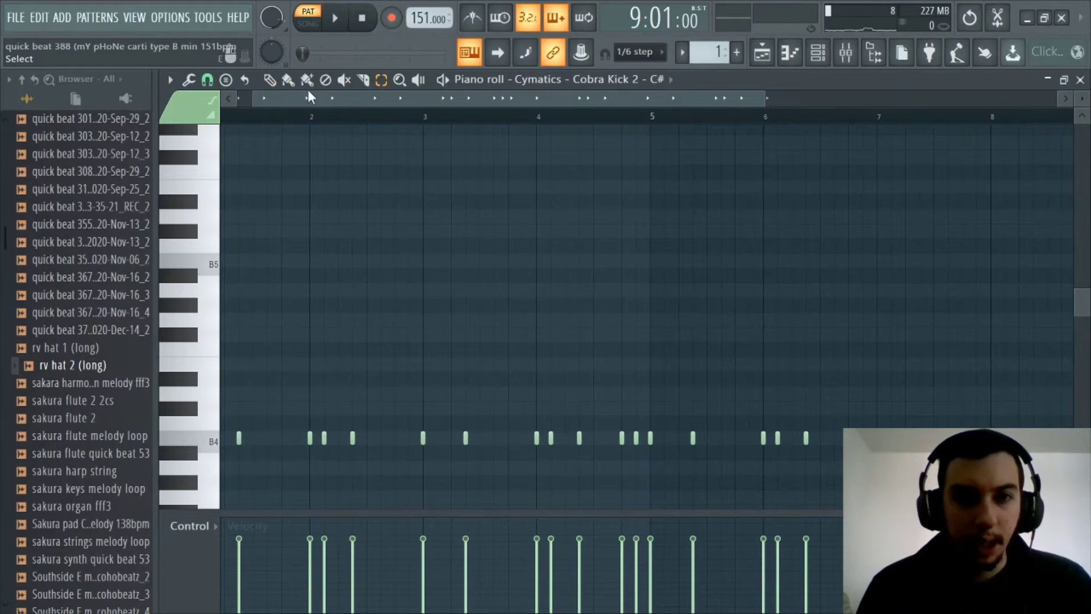
scroll(303, 105, down, 3)
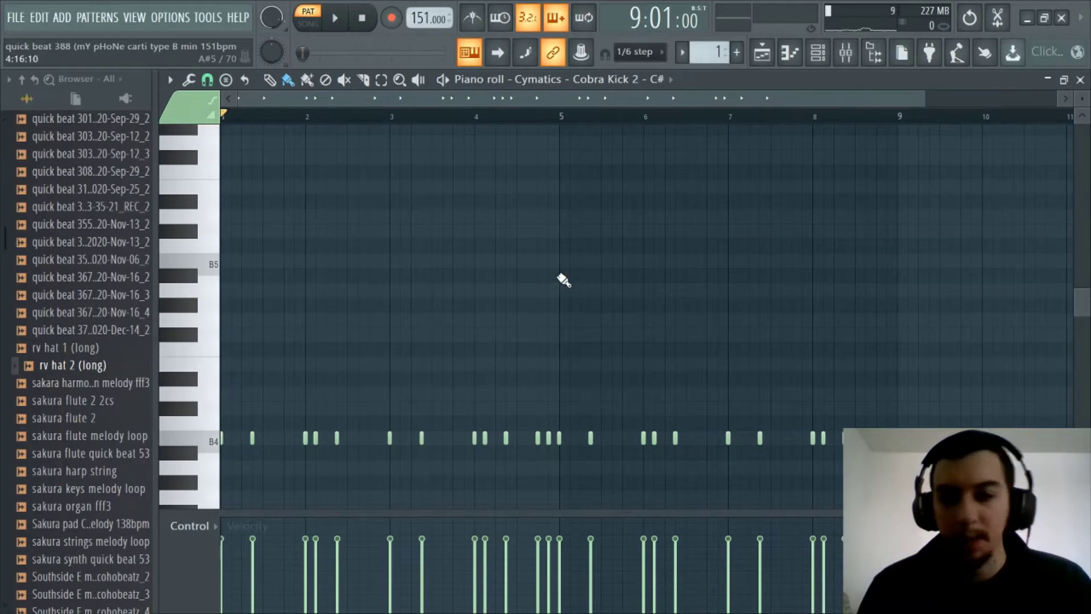
key(space)
key(space)
Unmute all mixer tracks, start playing pattern 1 and close the mixer
click(846, 52)
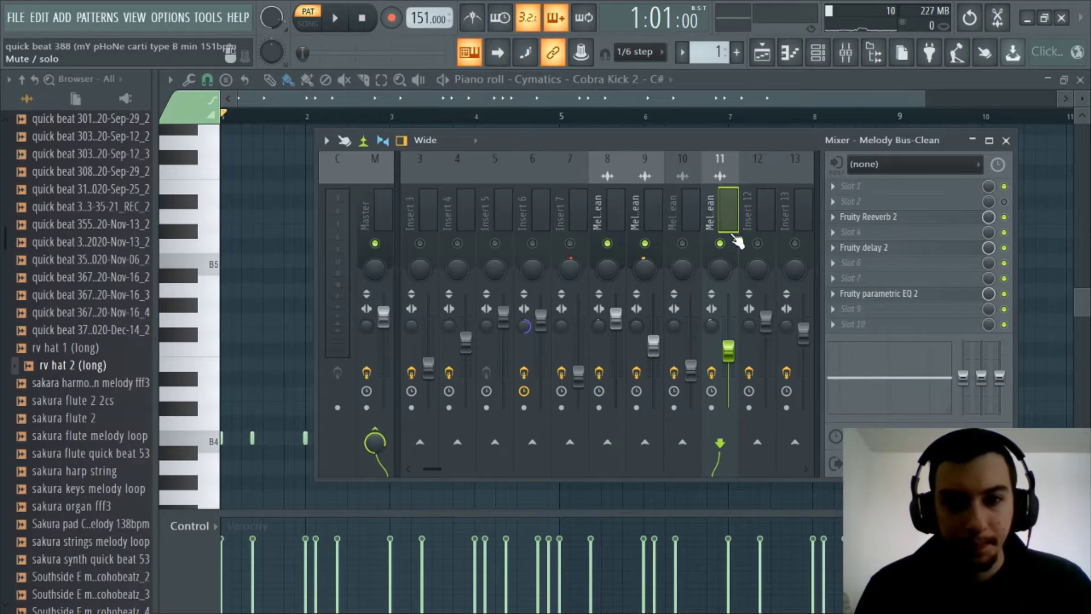
click(683, 244)
key(space)
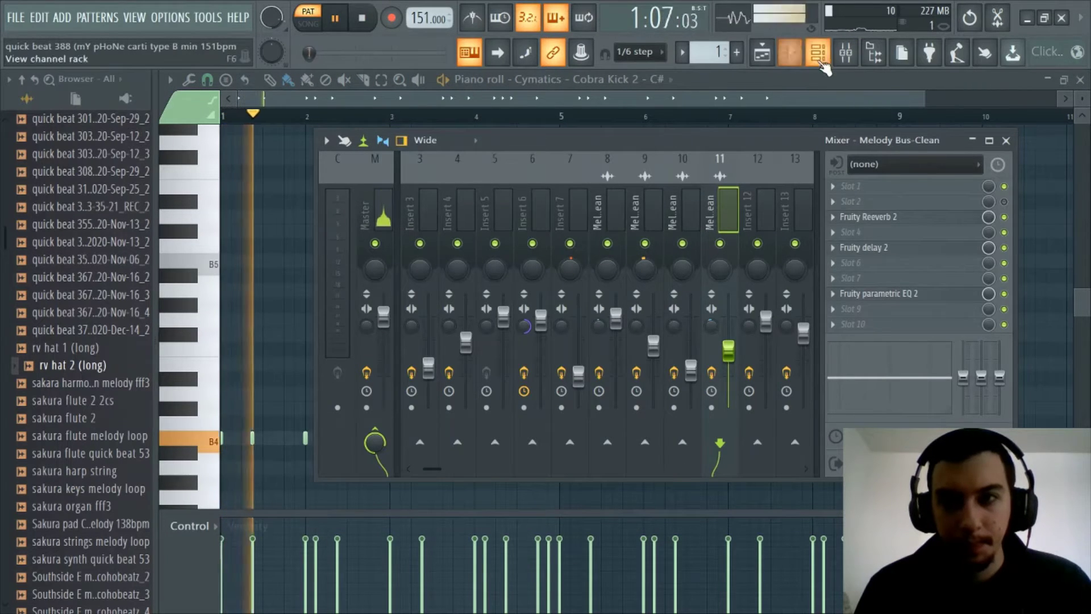
click(845, 57)
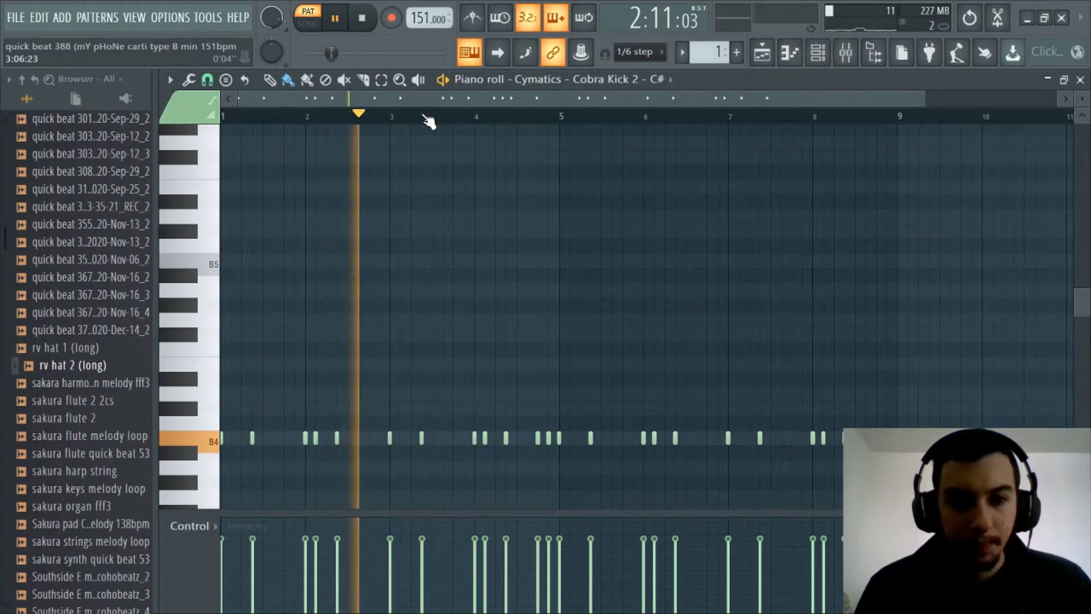
Follow the Cobra Kick 2 notes while pattern 1 plays through its eight bars, then stop playback
scroll(419, 111, up, 1)
scroll(419, 170, up, 1)
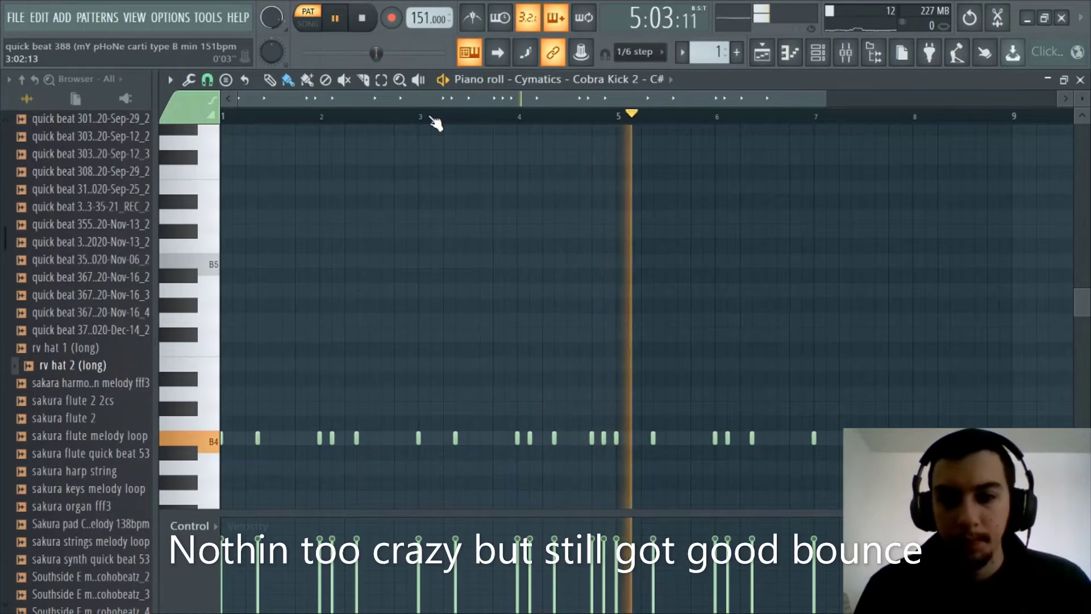
scroll(420, 110, down, 1)
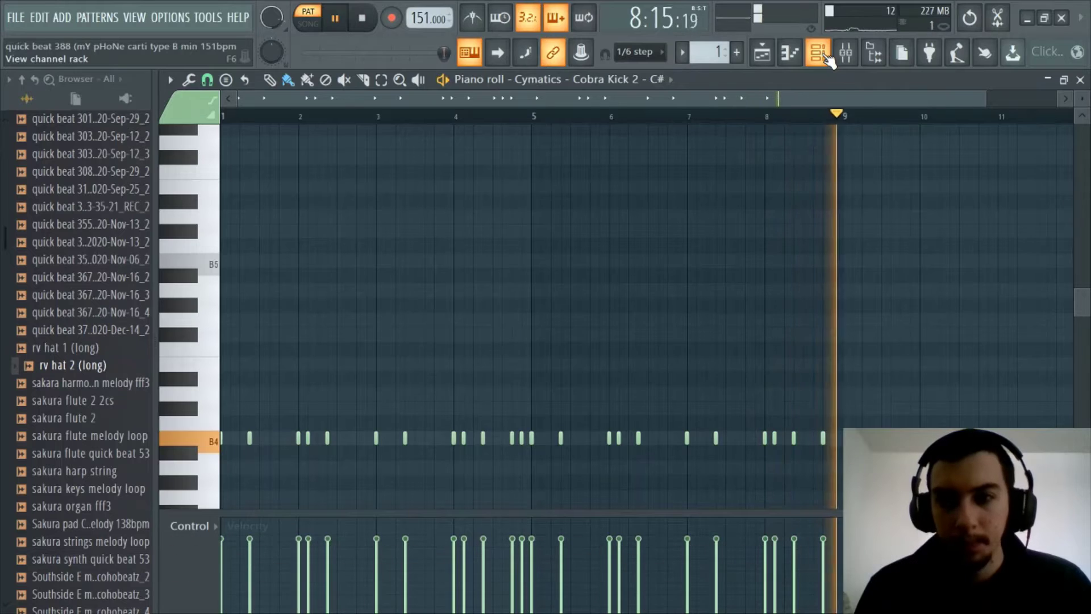
key(space)
Switch to pattern 3 and view the Bricks Hi-Hat 2 notes in the piano roll
click(762, 54)
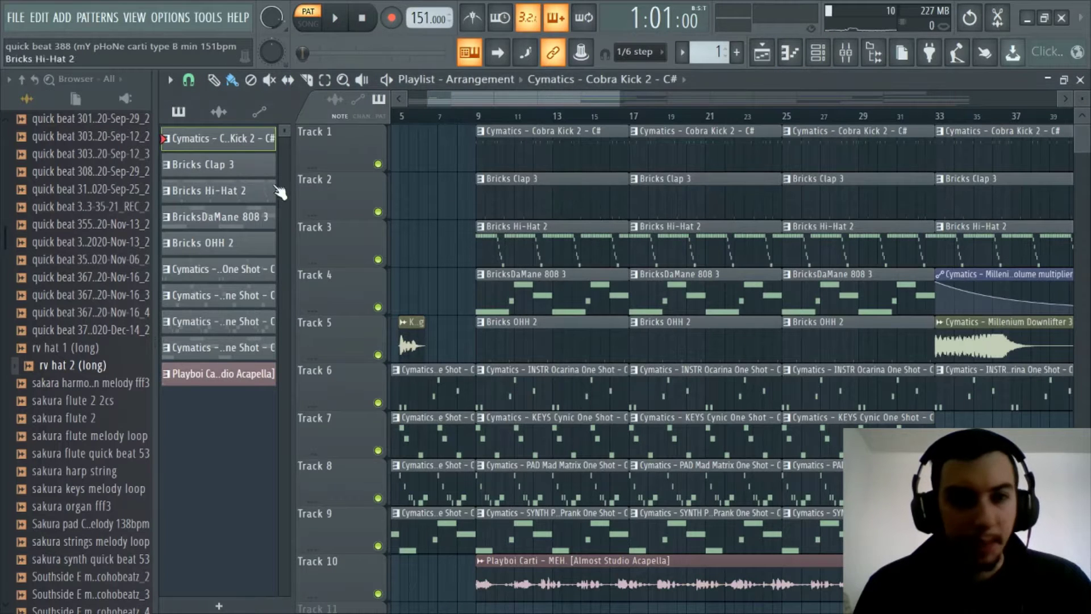
click(236, 196)
click(762, 52)
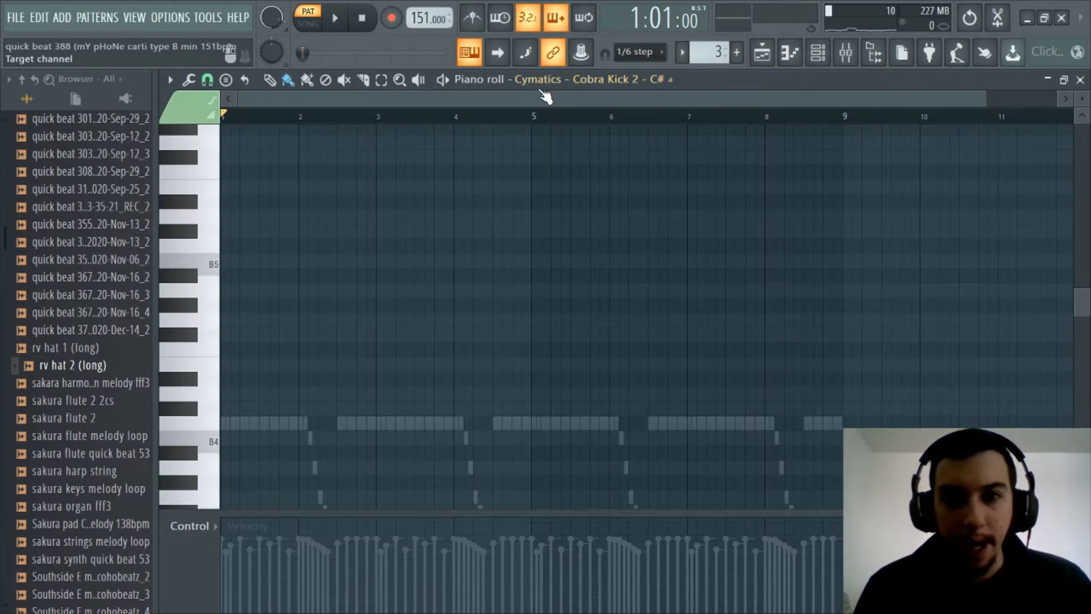
click(570, 81)
click(605, 232)
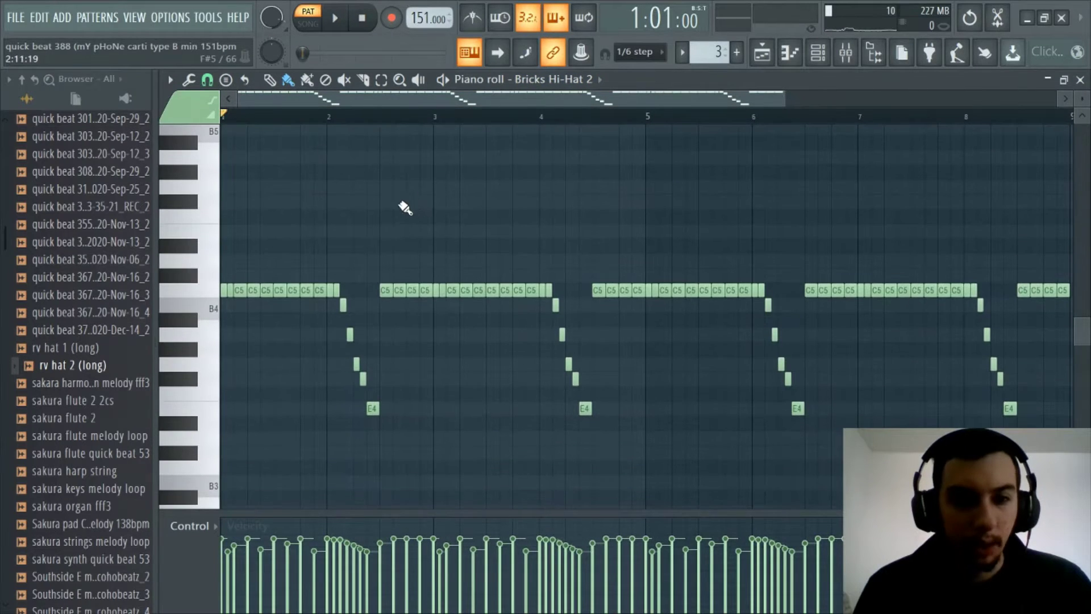
scroll(384, 128, down, 2)
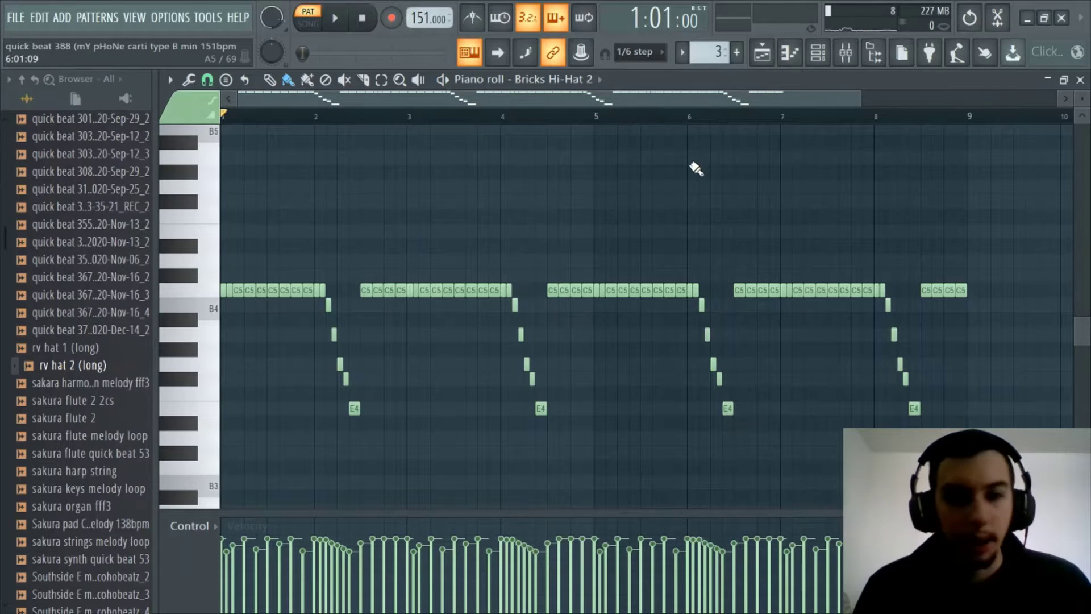
Play pattern 3 to hear the Bricks Hi-Hat 2 part, stop playback, and examine its pitched rolls and note velocities
key(space)
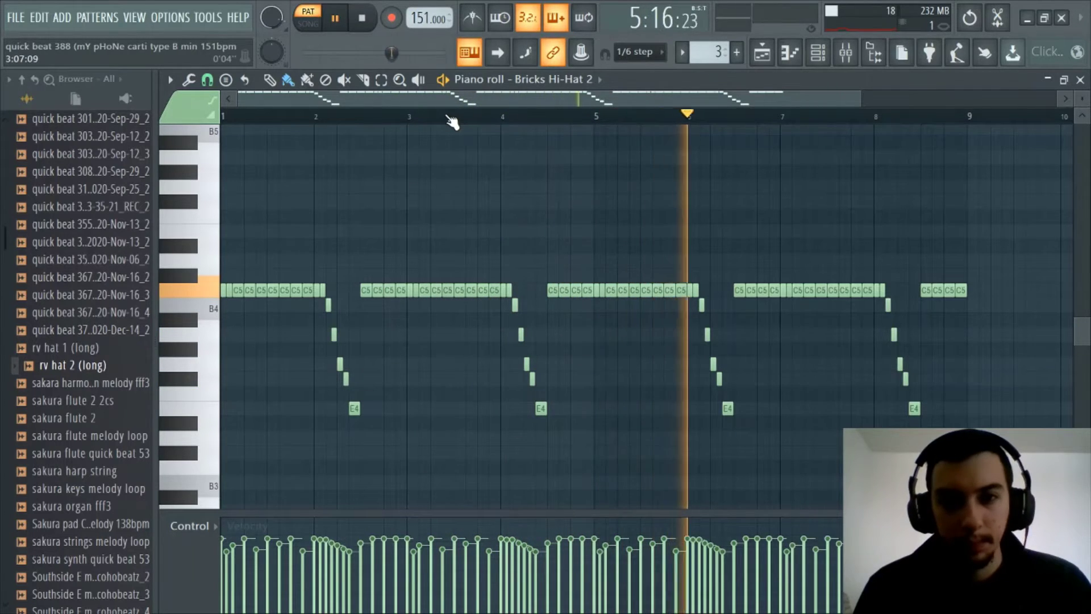
scroll(449, 119, down, 2)
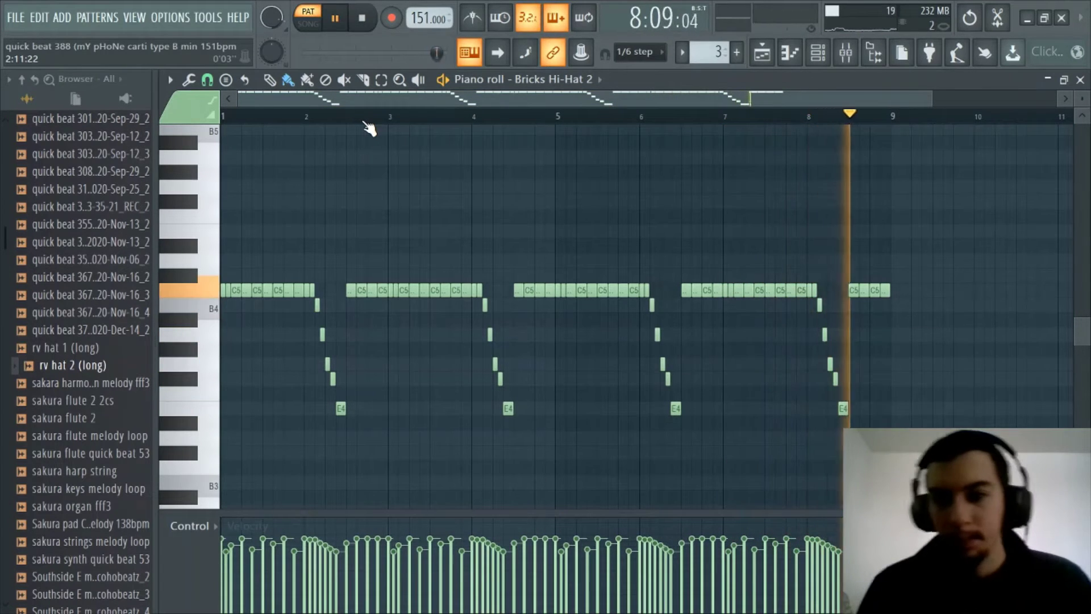
key(space)
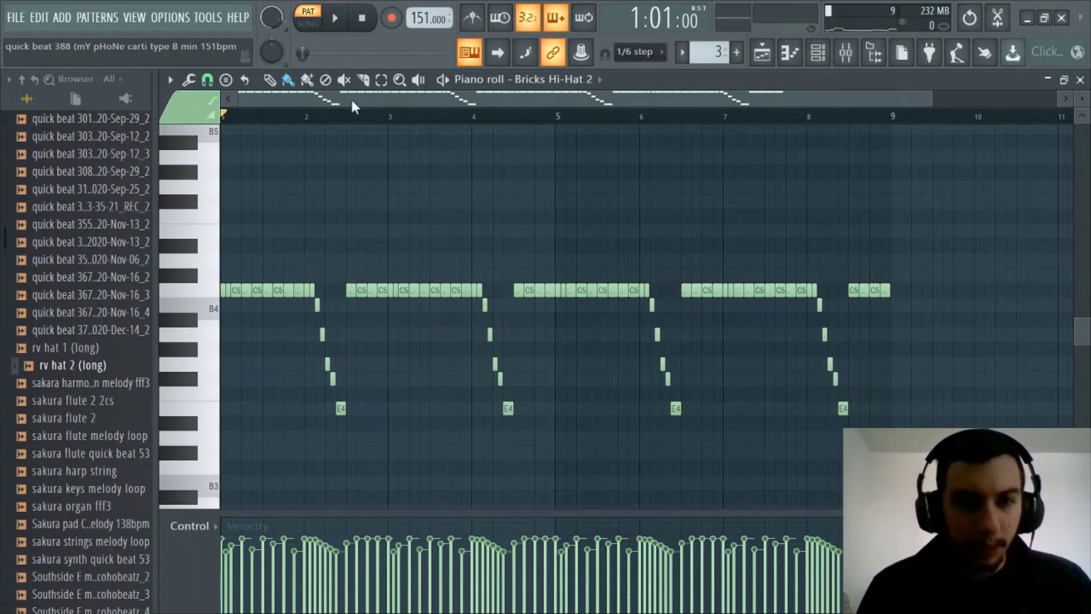
scroll(356, 100, up, 1)
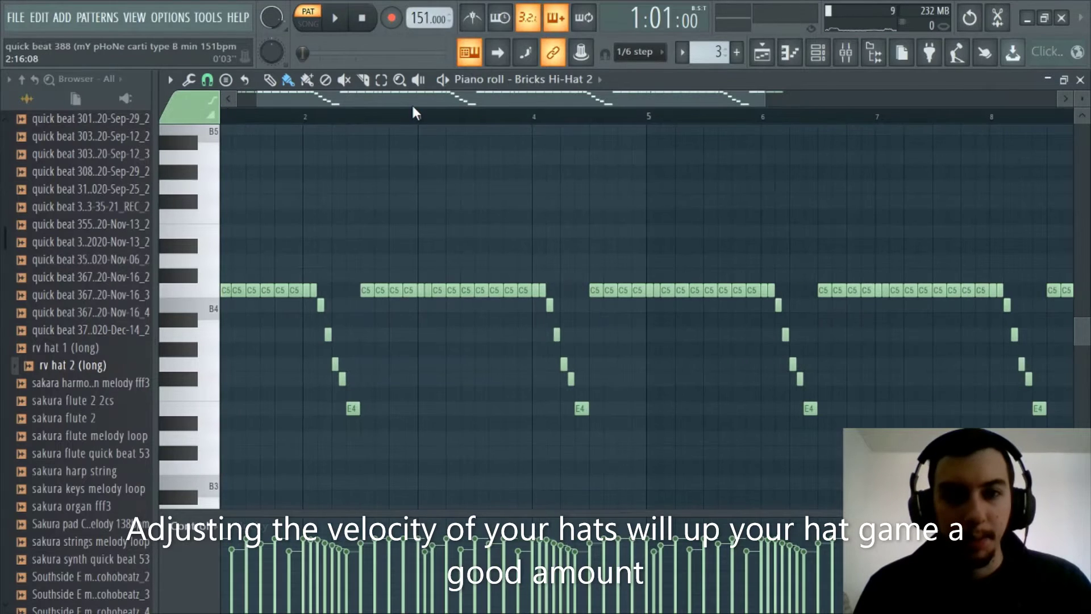
scroll(415, 103, up, 1)
scroll(470, 237, up, 4)
scroll(472, 250, down, 2)
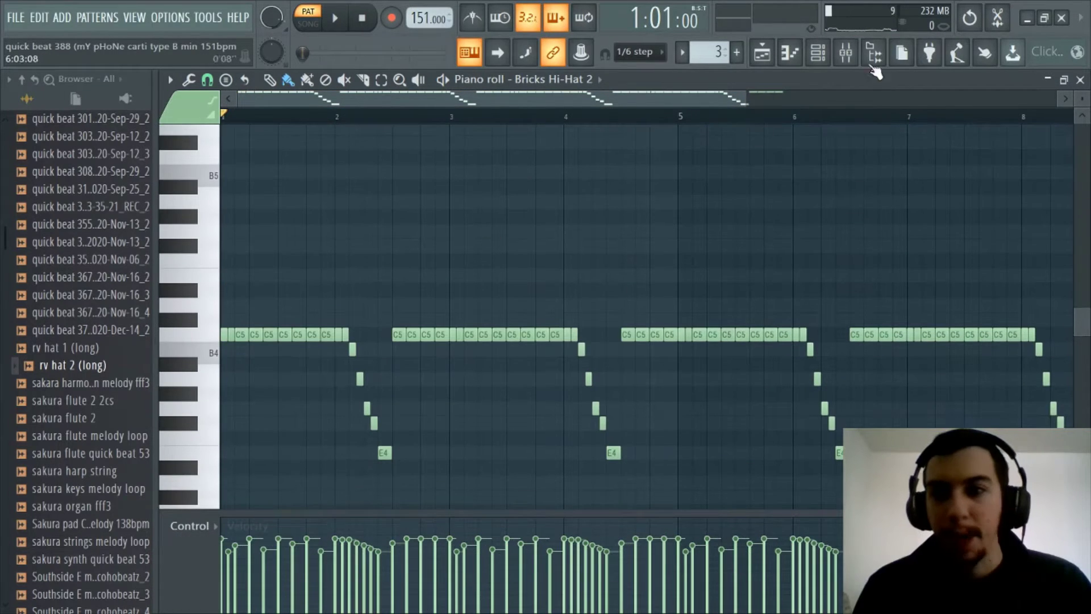
Switch to pattern 4 and view the BricksDaMane 808 3 notes in the piano roll
click(762, 55)
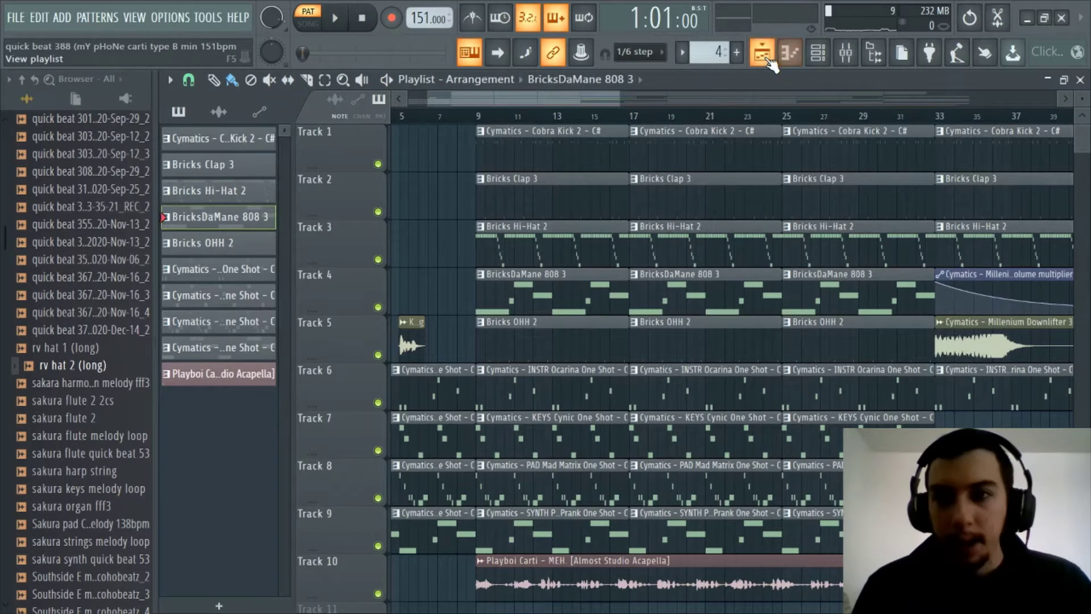
click(768, 60)
click(594, 80)
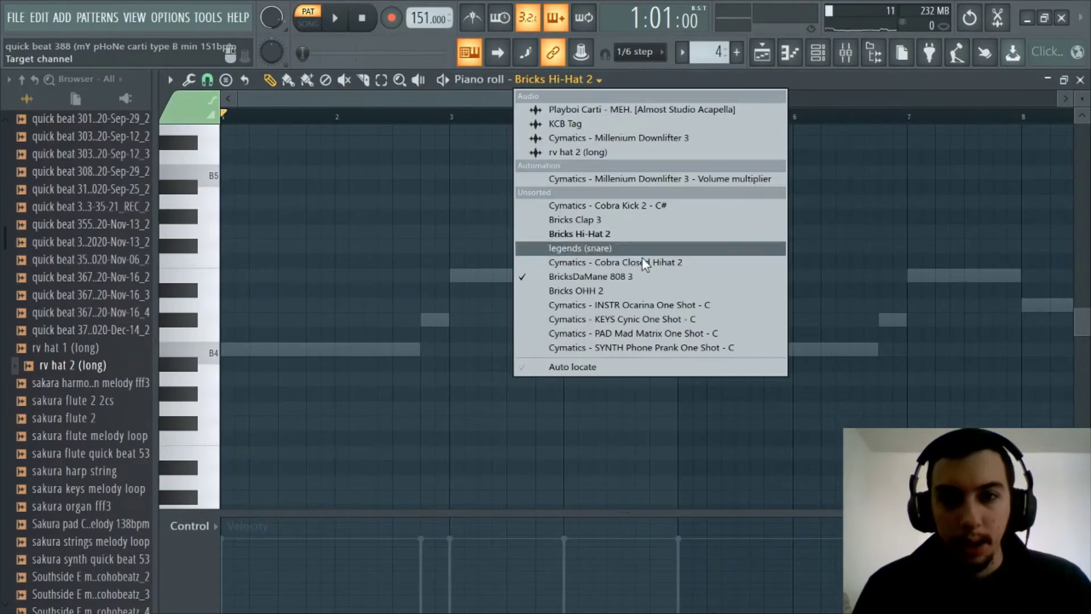
click(635, 274)
scroll(380, 121, down, 4)
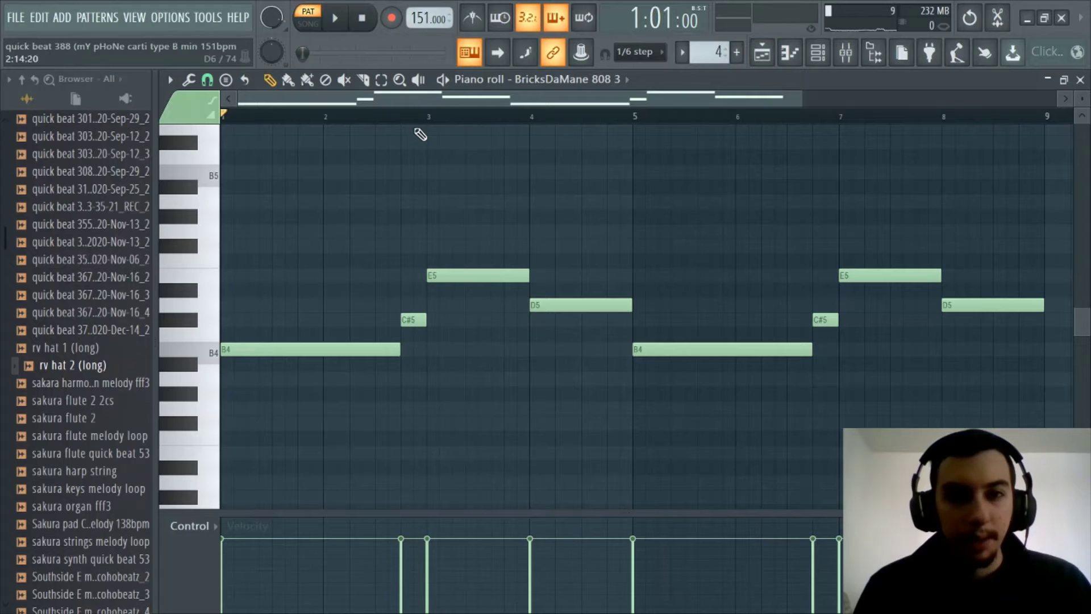
Play pattern 4 and follow the BricksDaMane 808 3 notes through its eight bars, then stop playback
key(space)
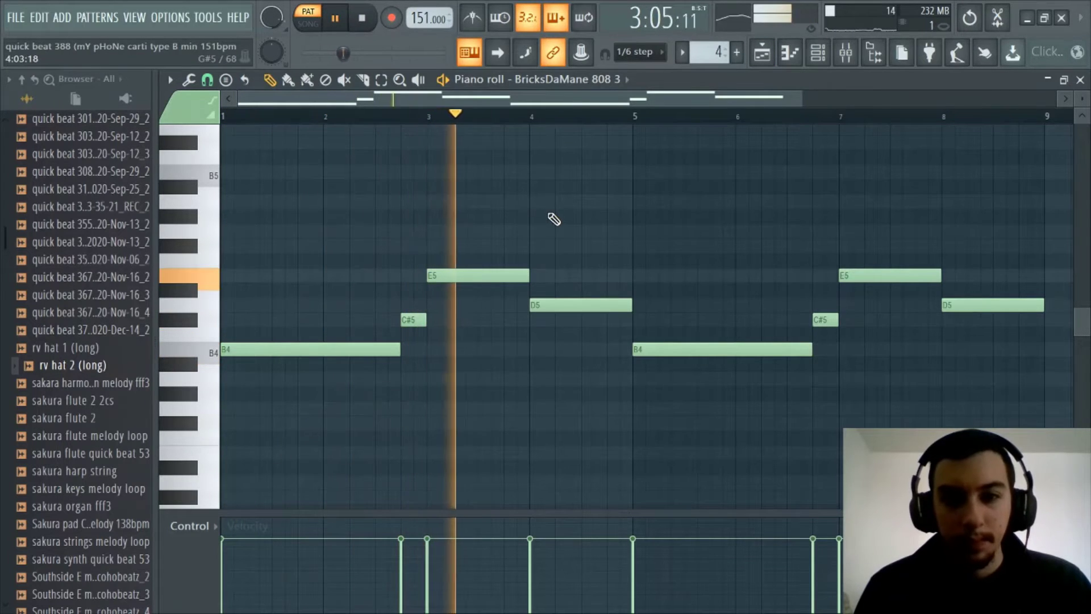
scroll(555, 122, down, 2)
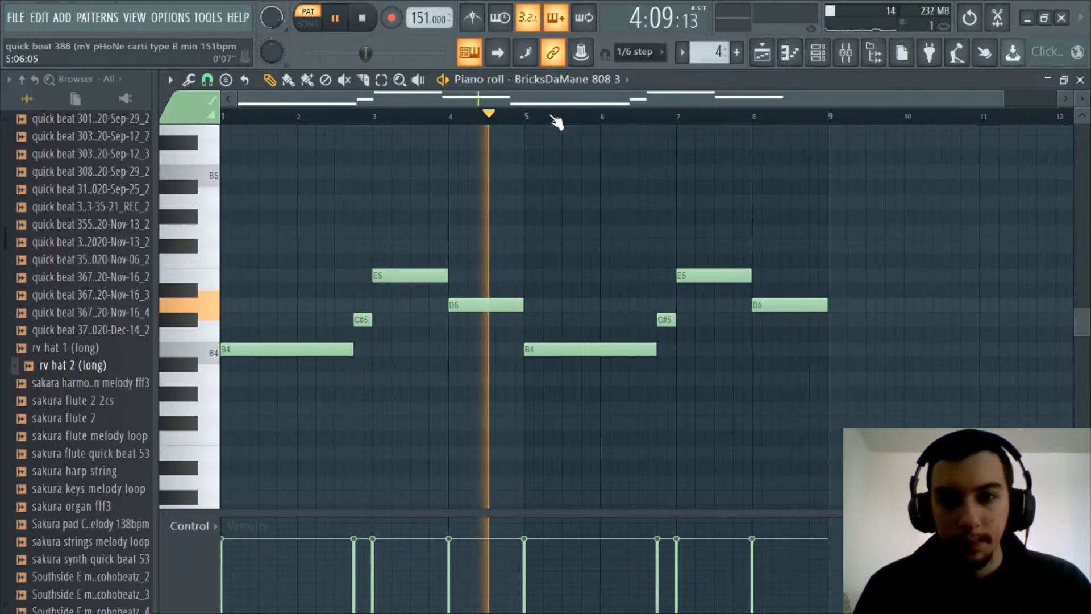
scroll(347, 108, up, 2)
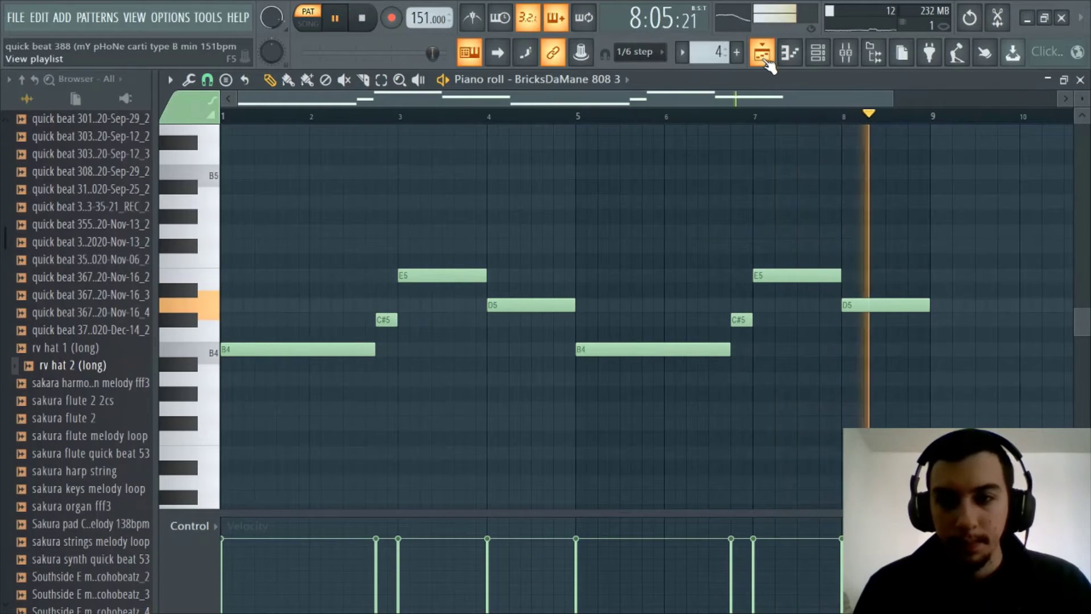
key(space)
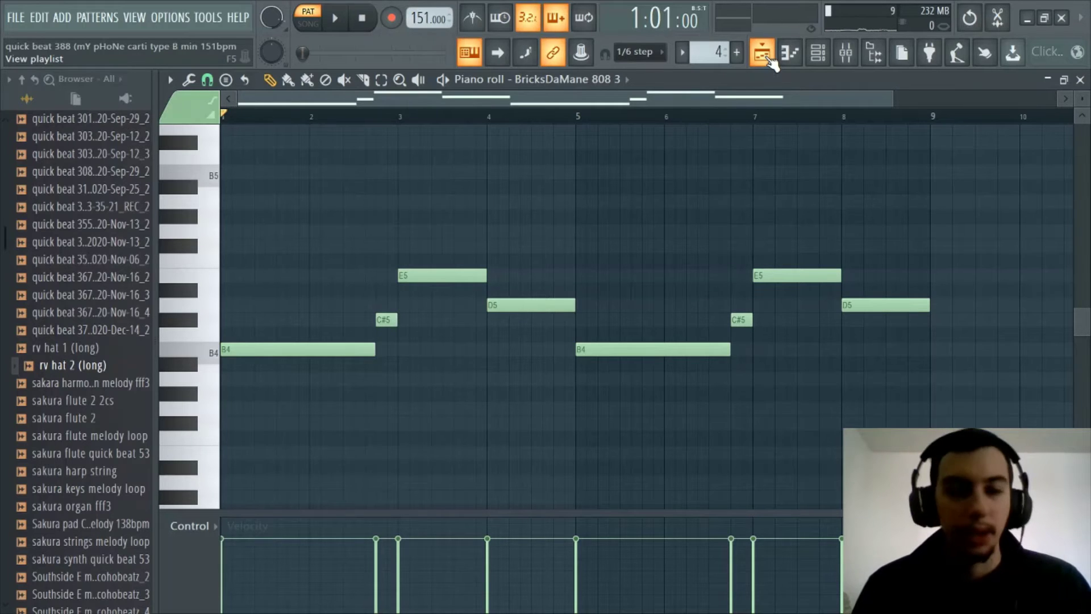
Mute the melody tracks on mixer inserts 8 to 11, play the arrangement from bar 9 to hear the drums, then stop playback
click(762, 52)
click(479, 117)
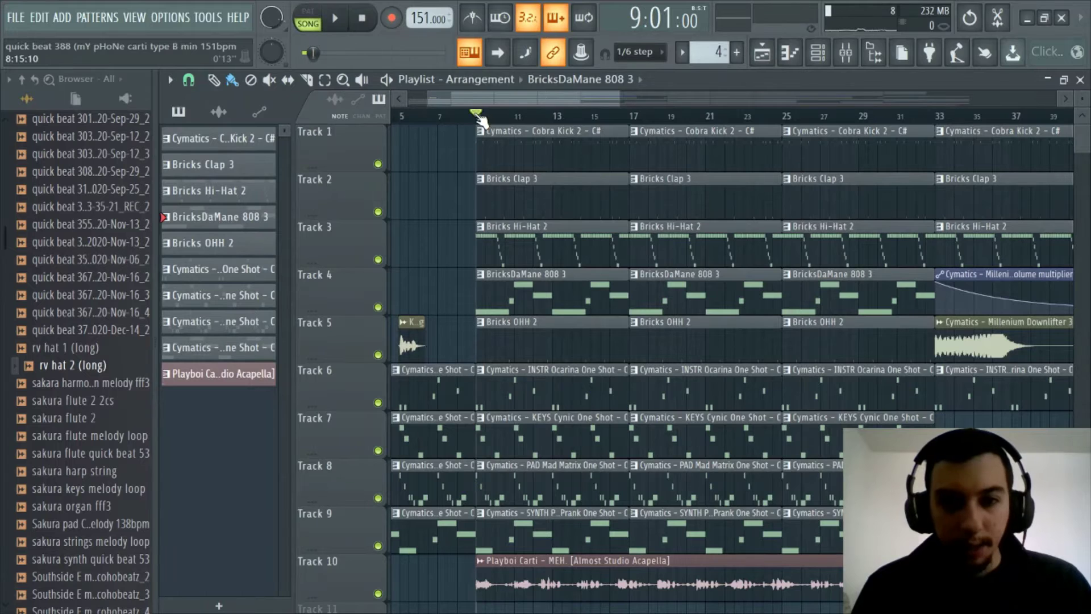
click(846, 54)
mouse_move(721, 243)
mouse_down()
mouse_move(728, 251)
mouse_move(616, 247)
mouse_up()
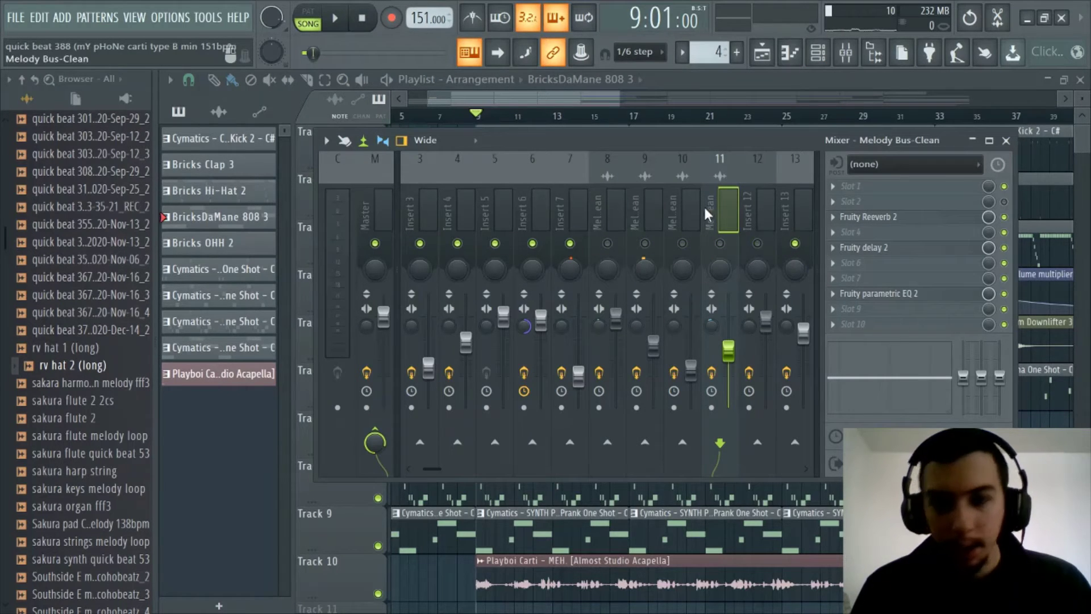
key(space)
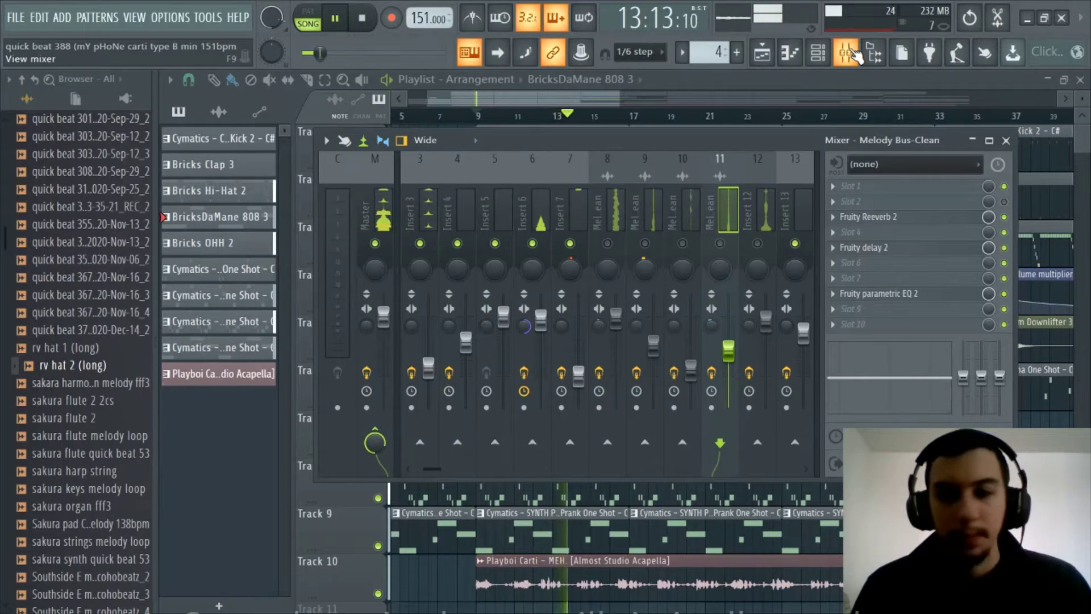
drag(533, 138, 543, 146)
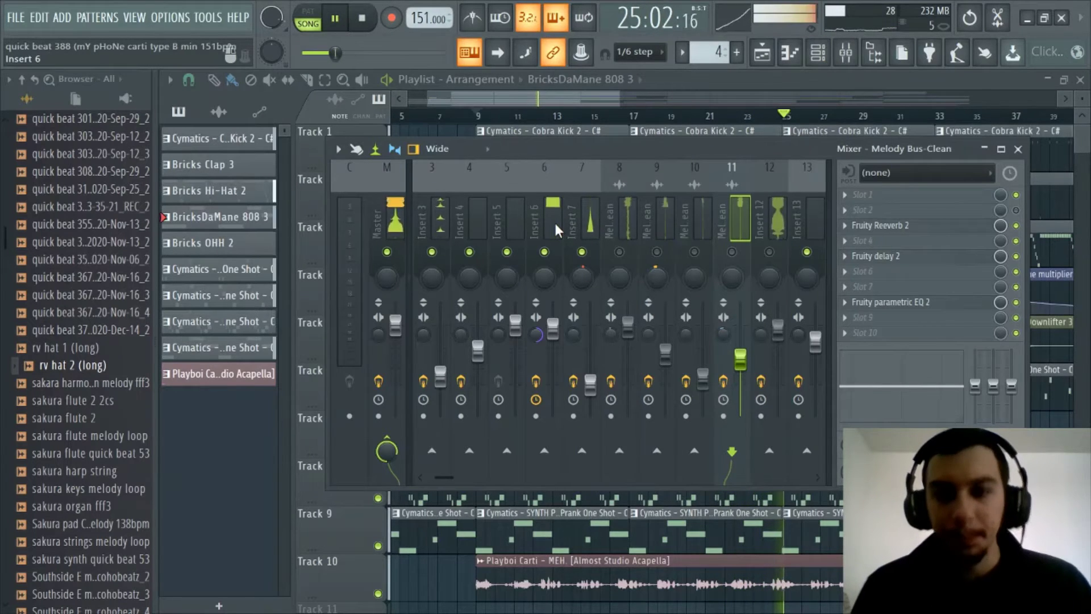
key(space)
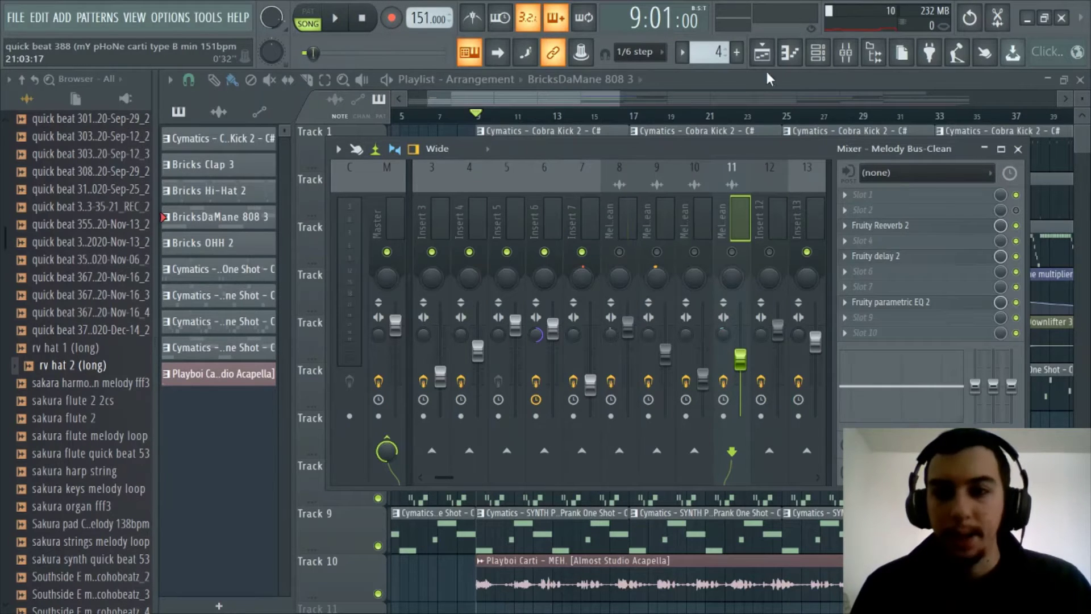
Close the mixer and examine the playlist arrangement from the intro through the first drop to the break at bar 33
click(819, 62)
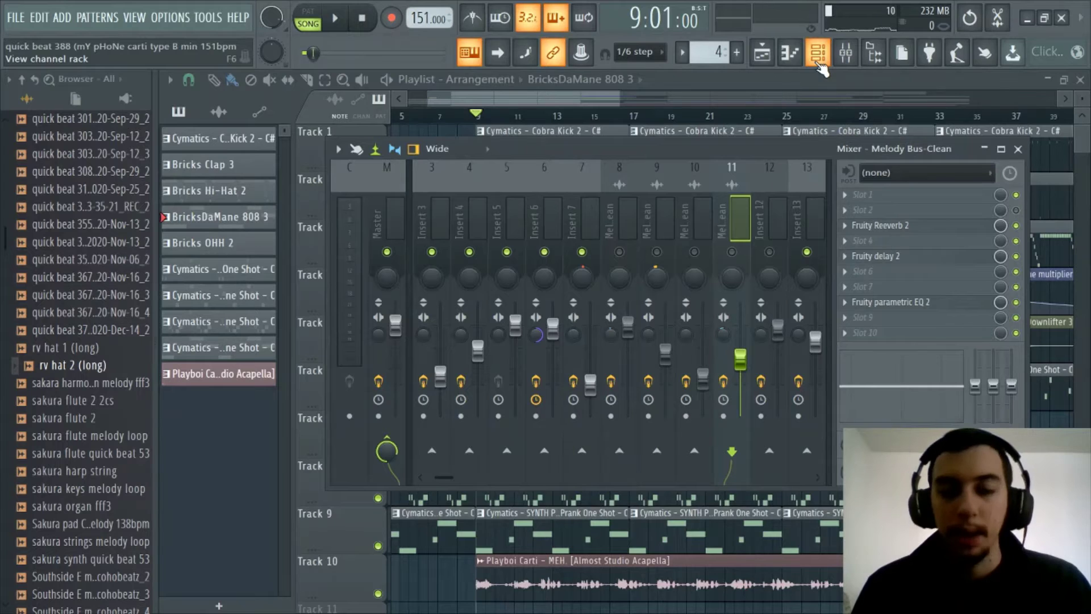
click(819, 62)
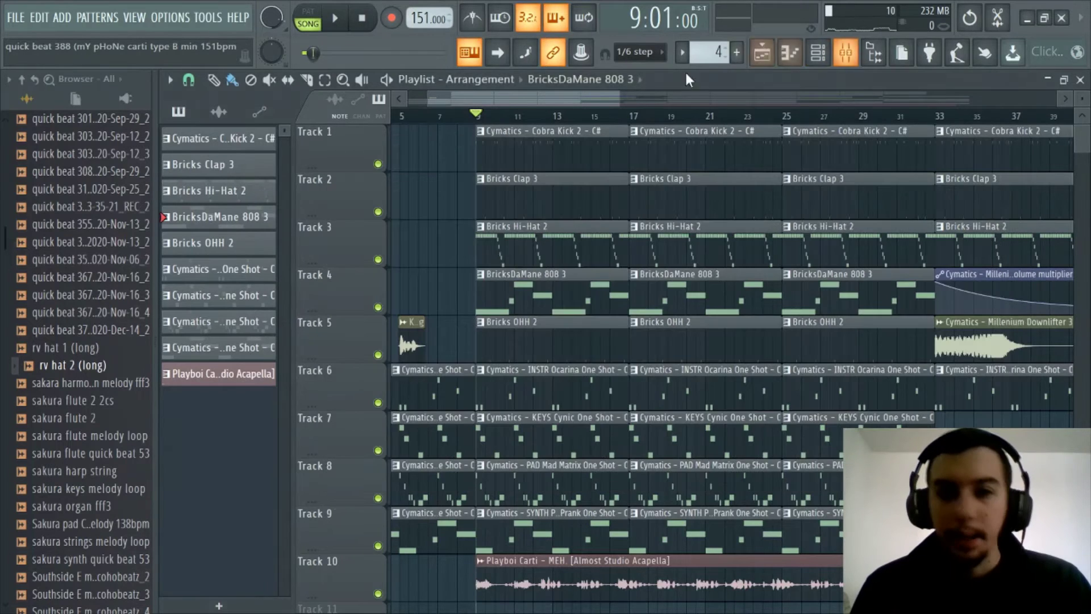
scroll(503, 104, down, 2)
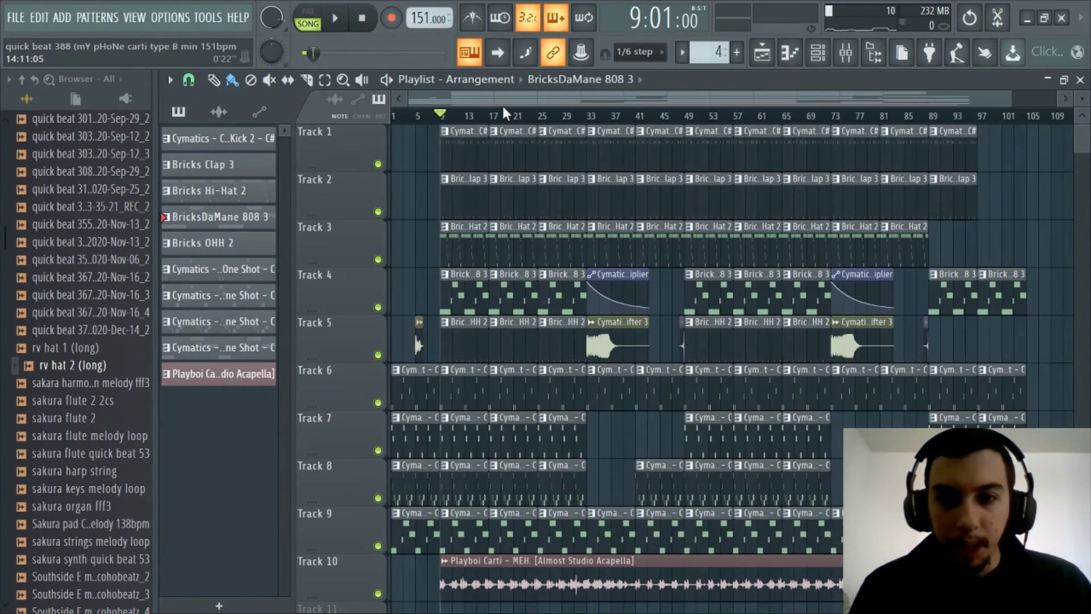
scroll(414, 115, up, 2)
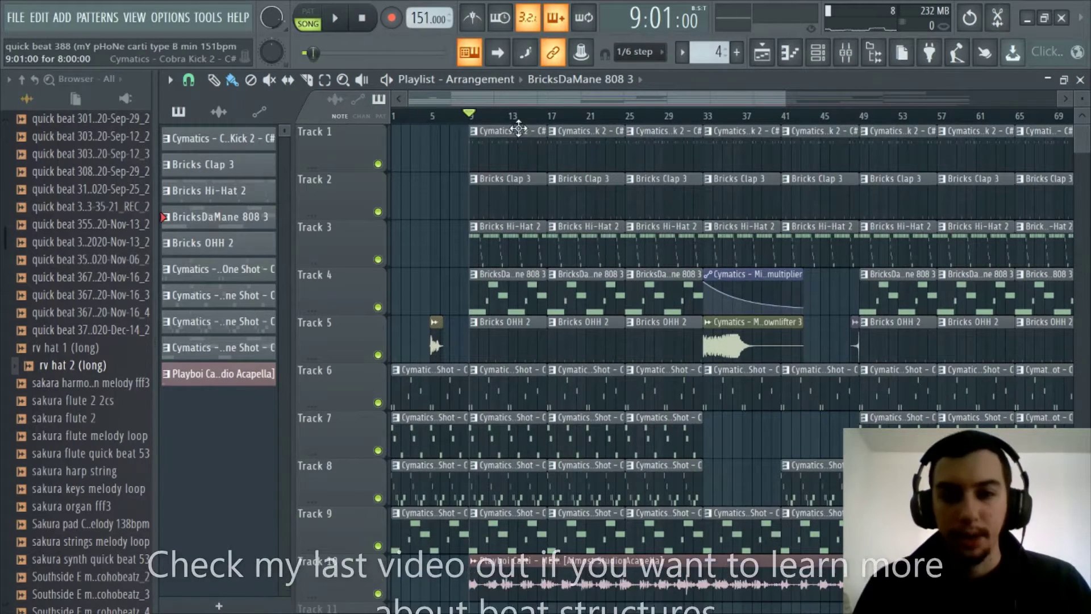
scroll(530, 116, down, 2)
scroll(522, 96, up, 3)
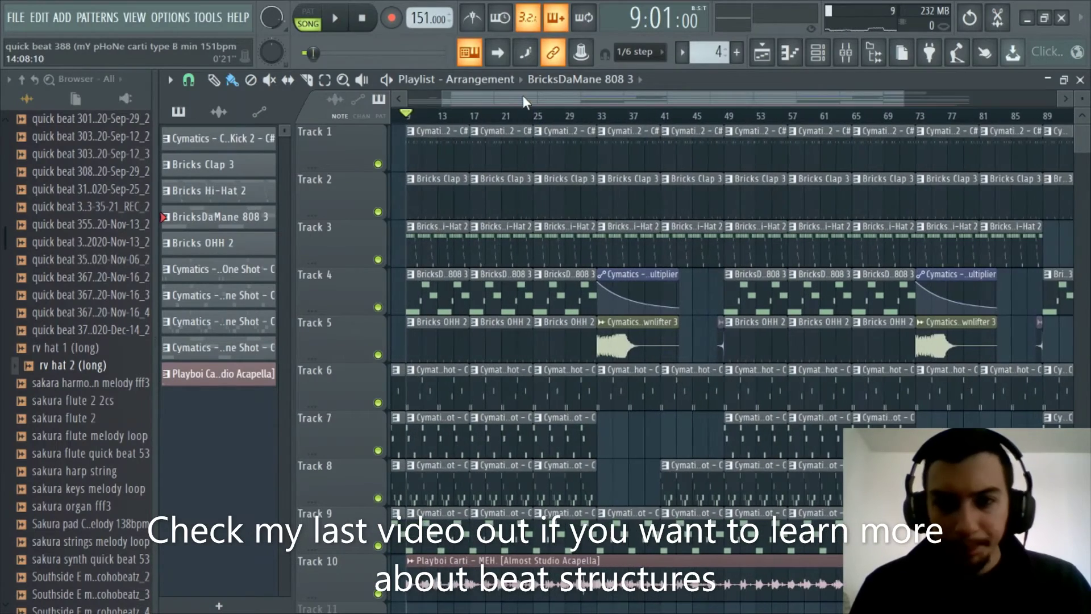
drag(462, 96, 429, 104)
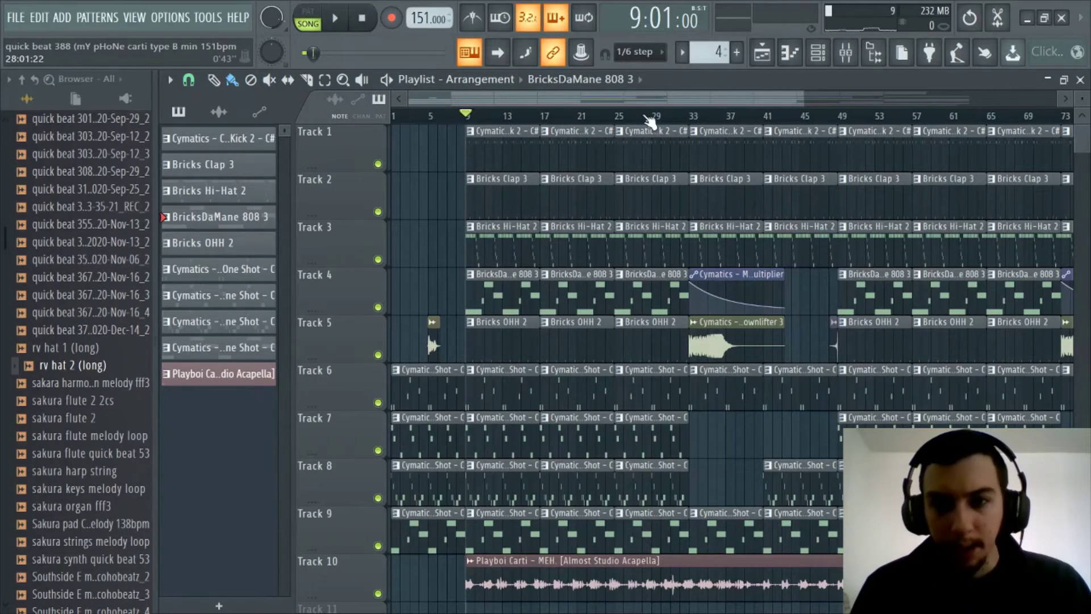
drag(636, 101, 701, 101)
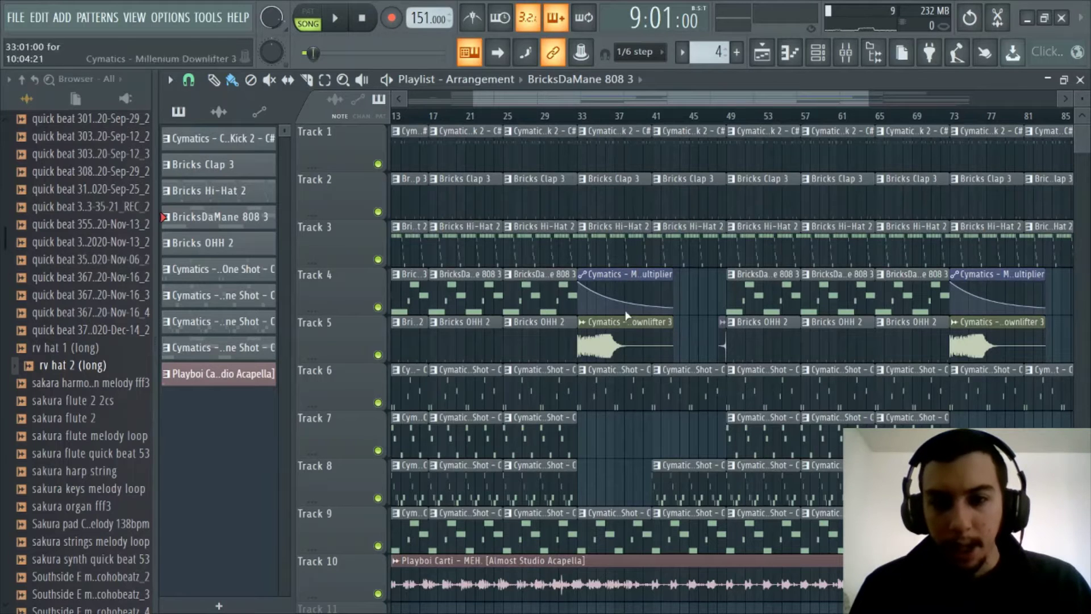
Delete the PAD Mad Matrix clip at bar 41 on Track 8
scroll(636, 130, down, 3)
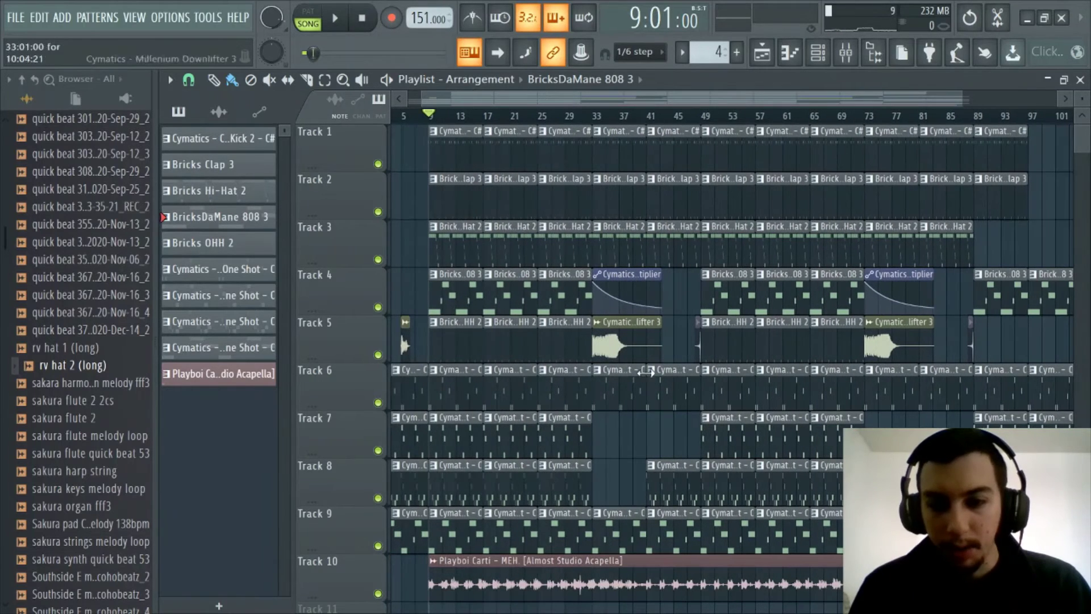
scroll(665, 440, down, 2)
right_click(676, 386)
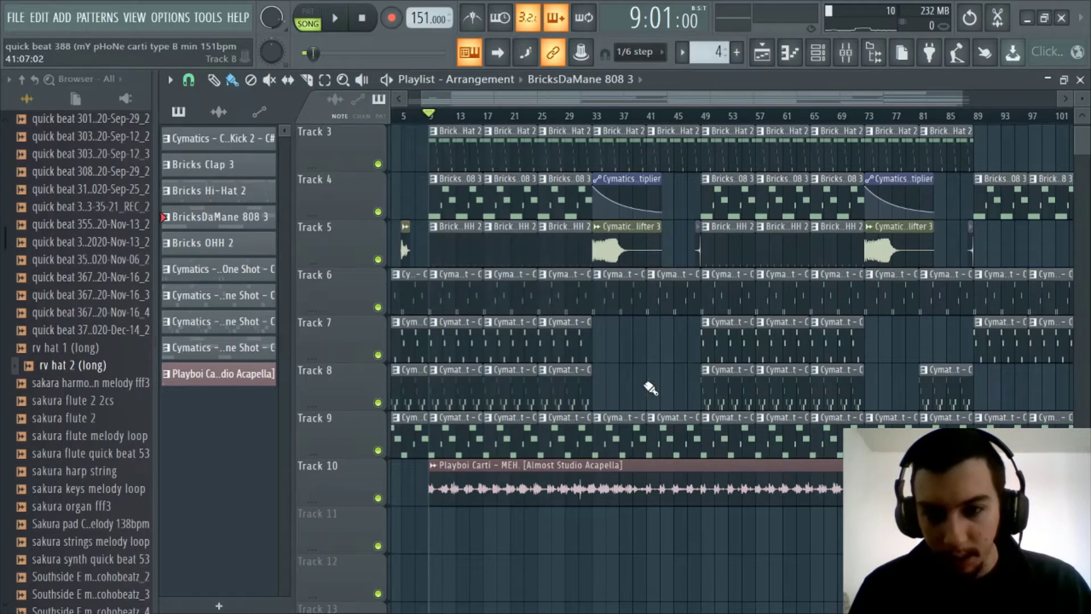
scroll(724, 358, up, 2)
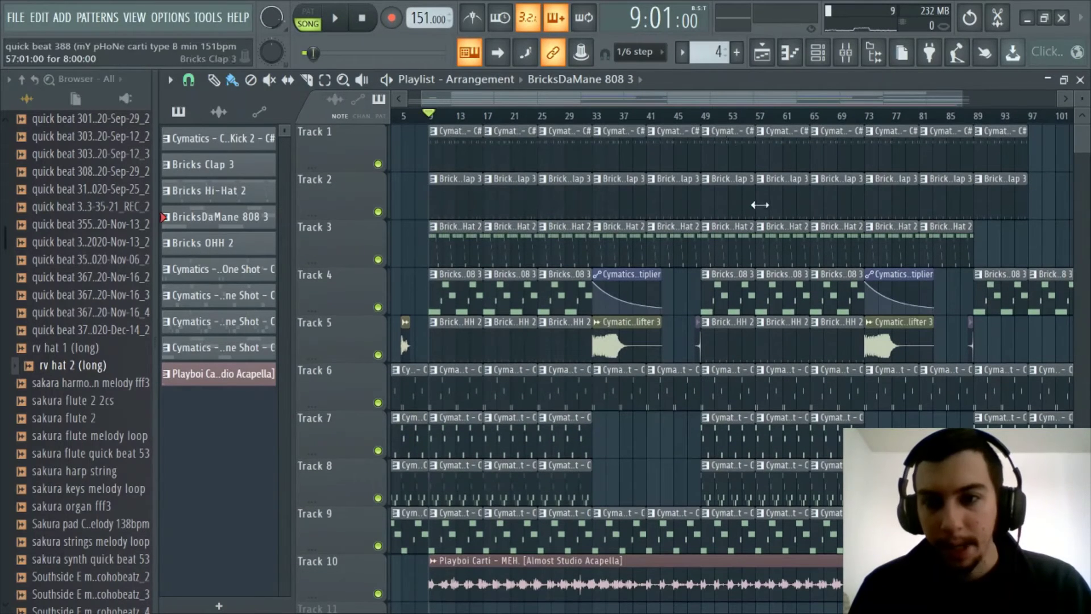
Examine the rest of the arrangement, from the second drop at bar 49 to the outro, and the acapella on Track 10
drag(765, 97, 741, 95)
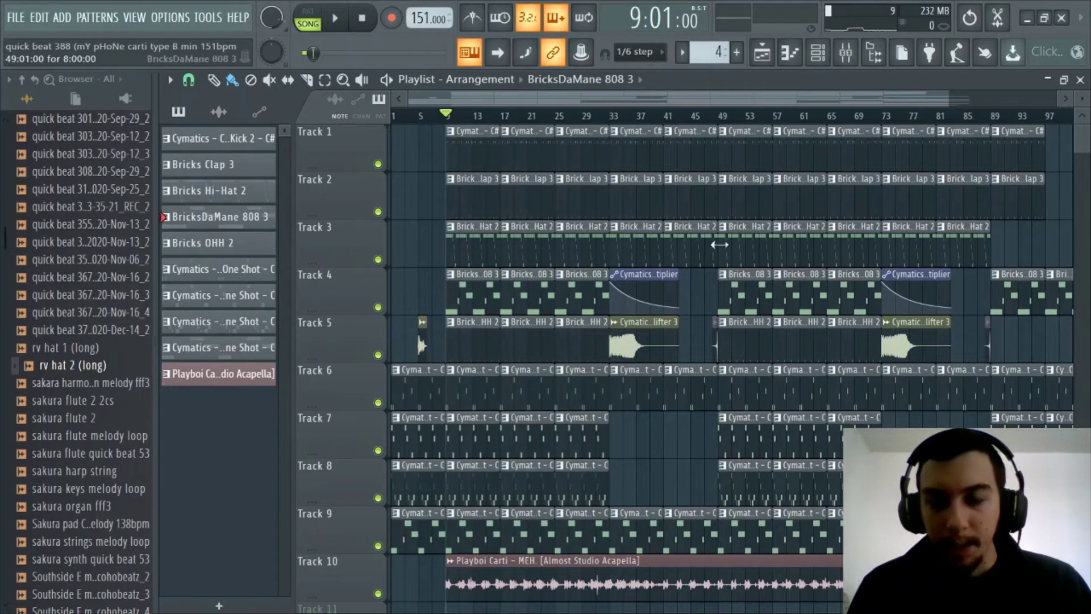
drag(688, 92, 616, 101)
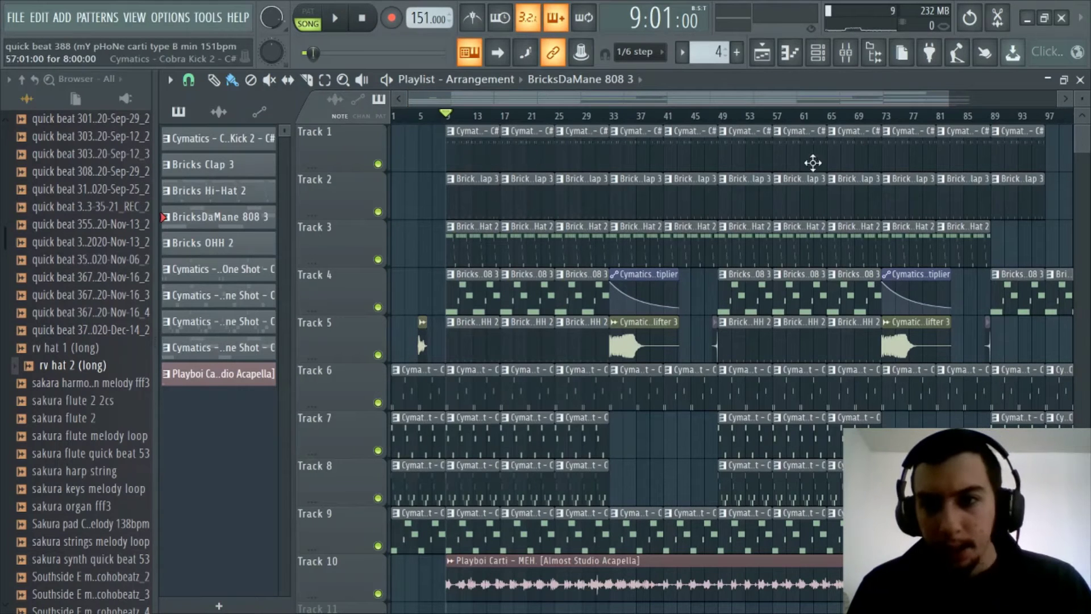
drag(674, 97, 835, 94)
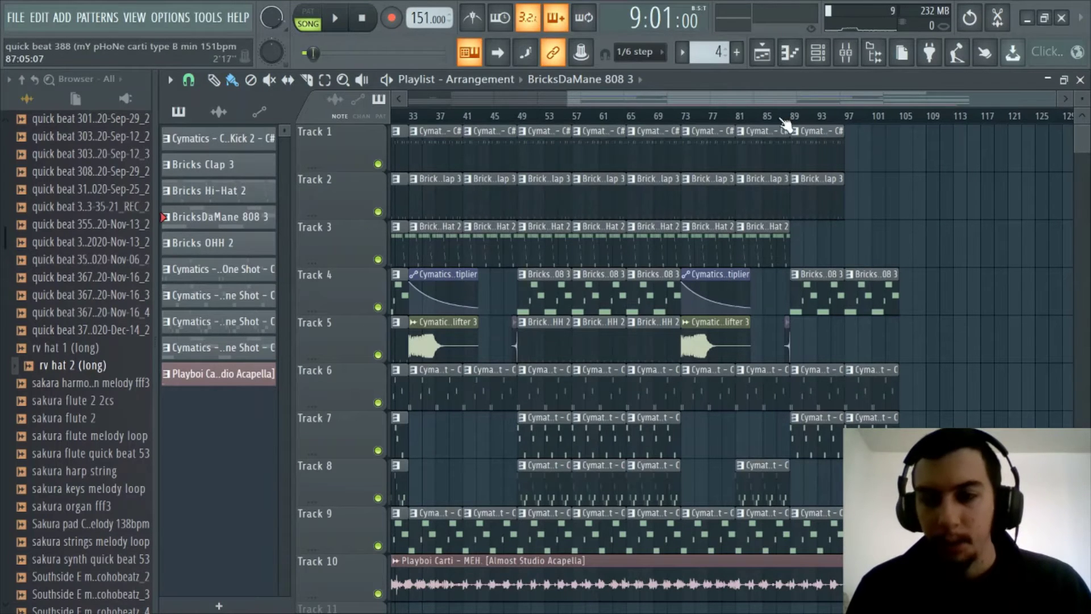
scroll(761, 118, up, 1)
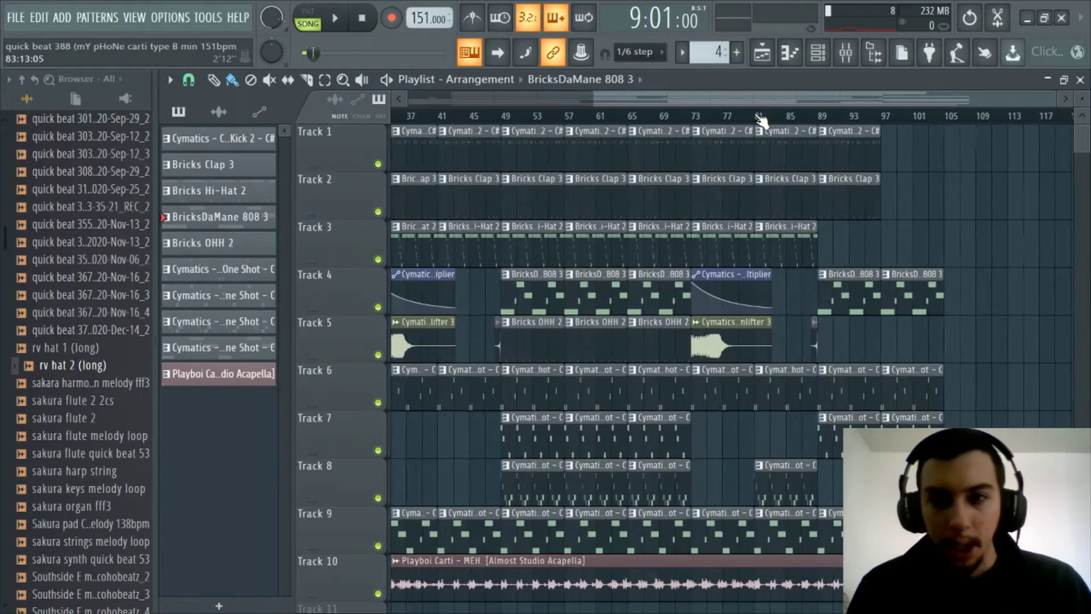
drag(739, 100, 401, 124)
scroll(557, 534, down, 1)
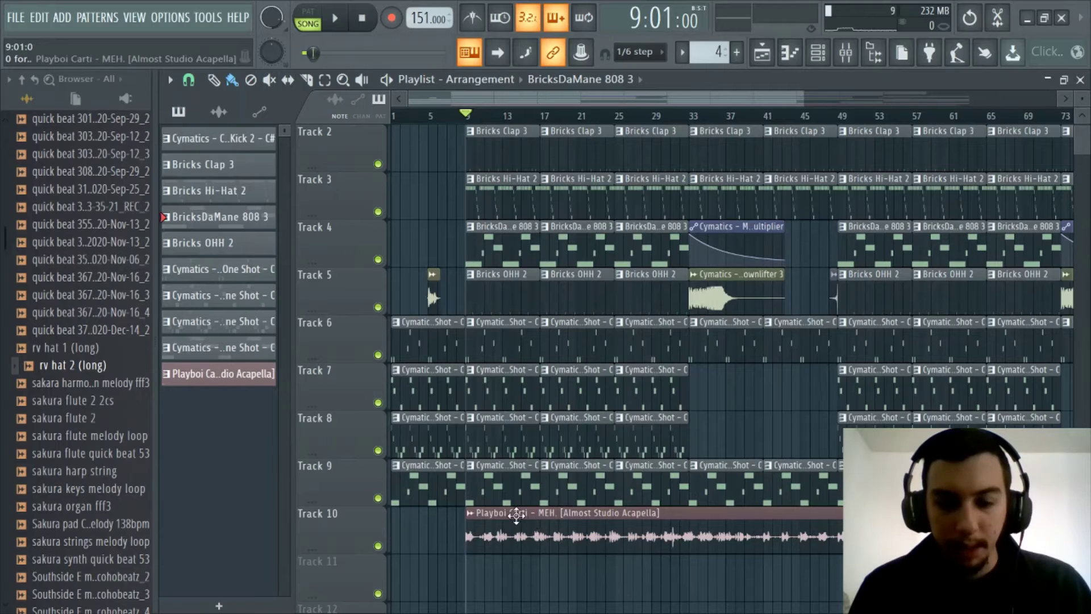
scroll(485, 331, up, 1)
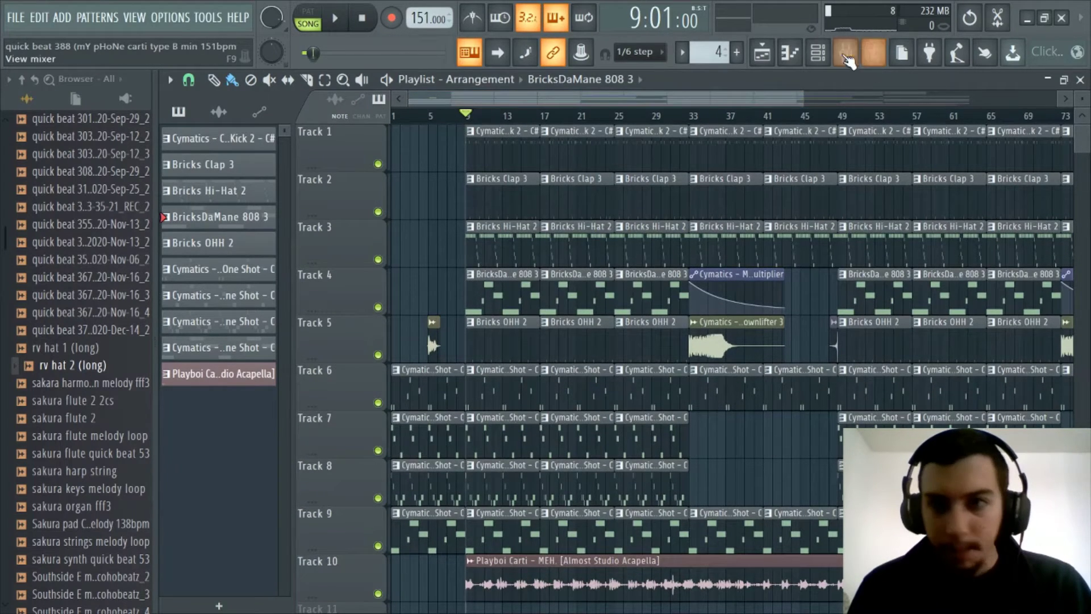
Return the playhead to the start of the song and unmute the melody tracks on mixer inserts 8 to 11
drag(439, 118, 380, 134)
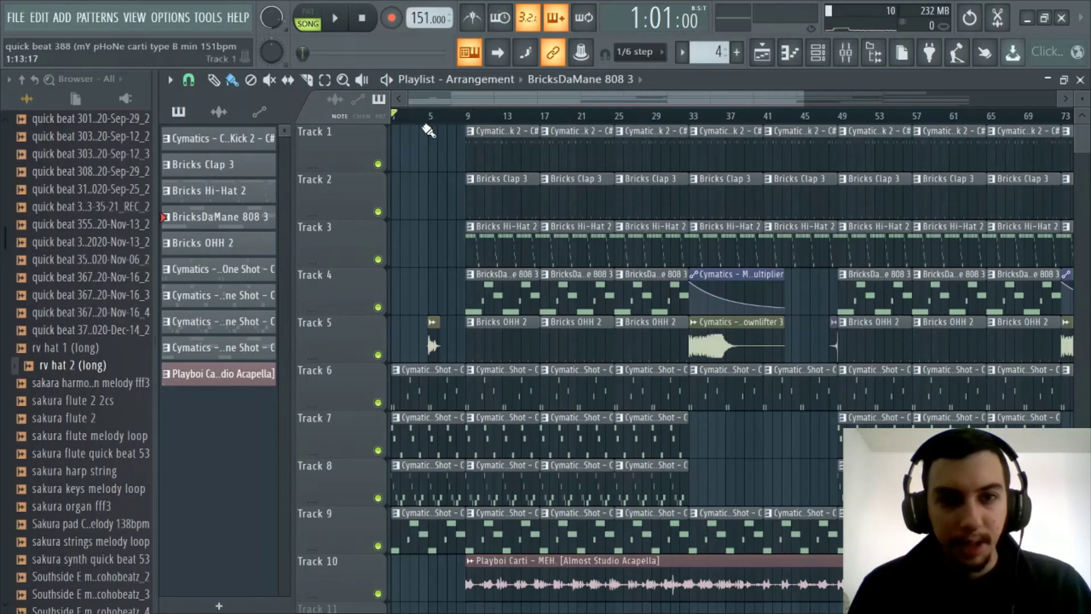
click(859, 50)
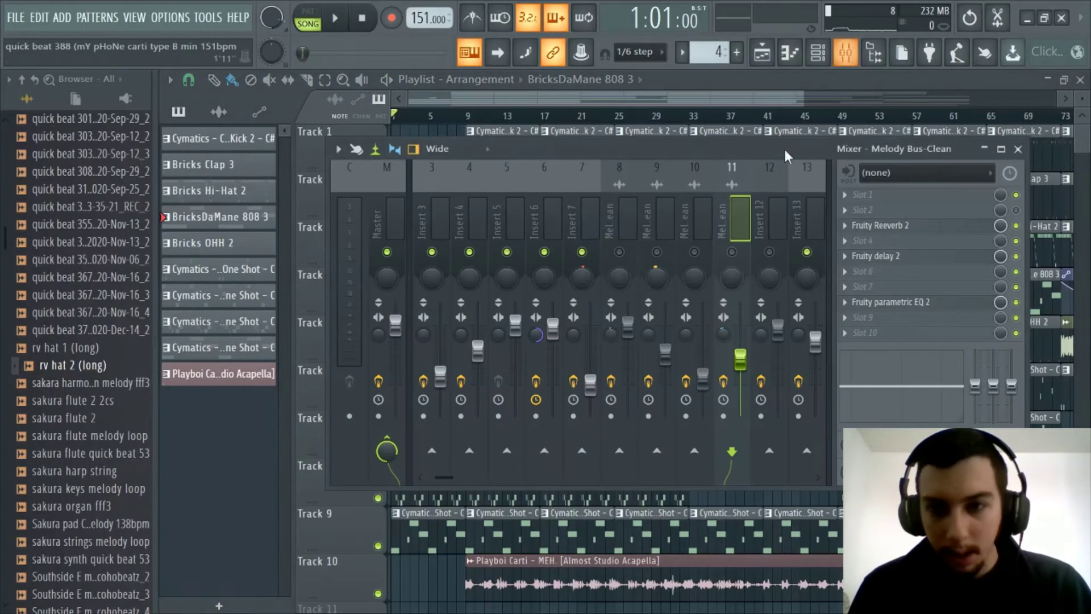
click(732, 253)
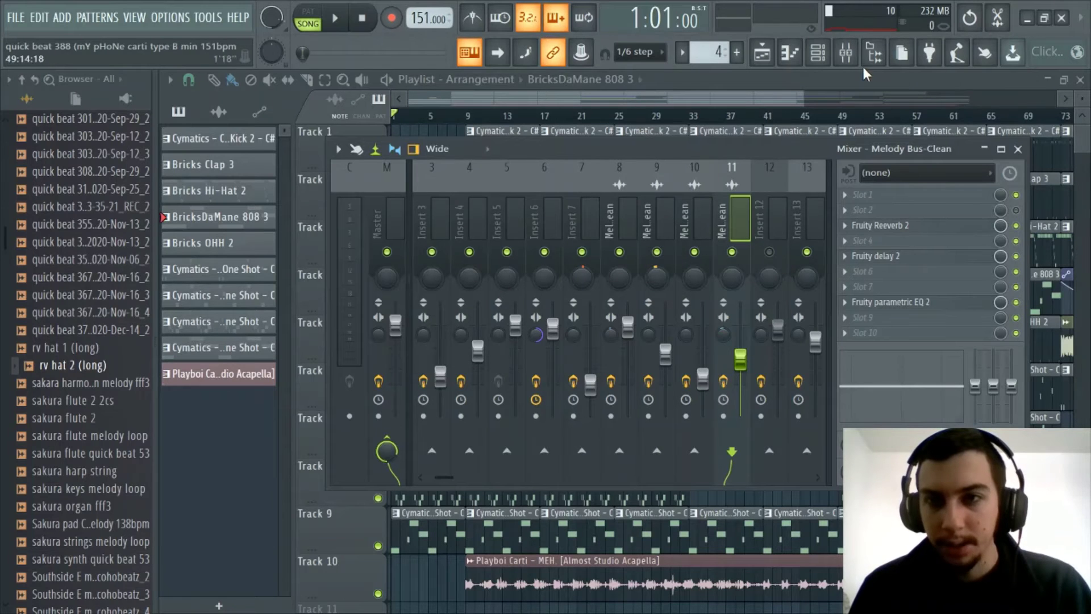
click(847, 54)
Start playing the song from the beginning and delete all remaining PAD Mad Matrix clips from Track 8
scroll(652, 111, up, 2)
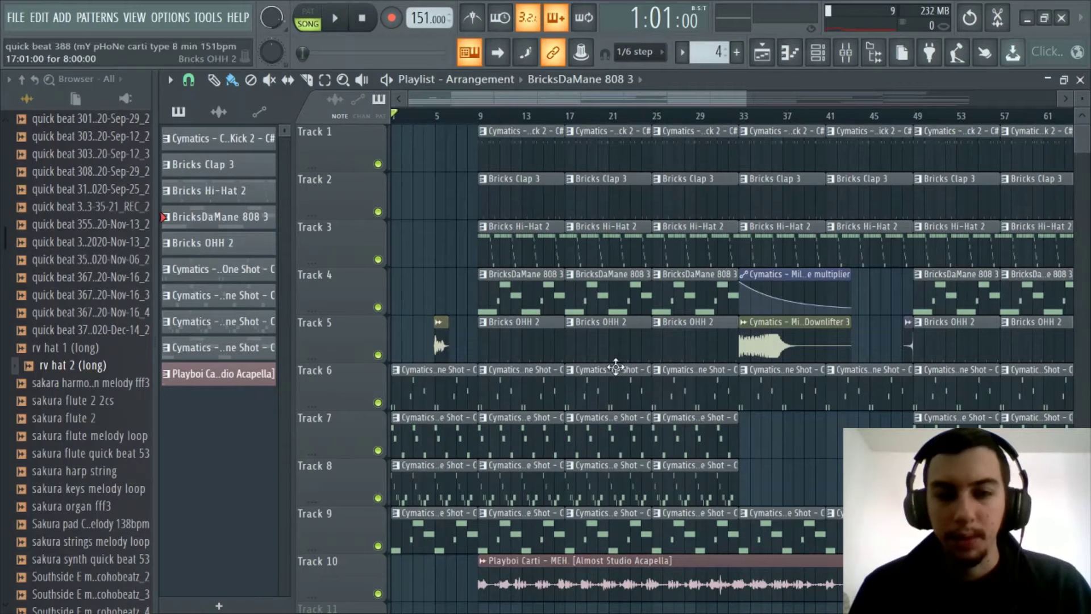
scroll(463, 122, down, 5)
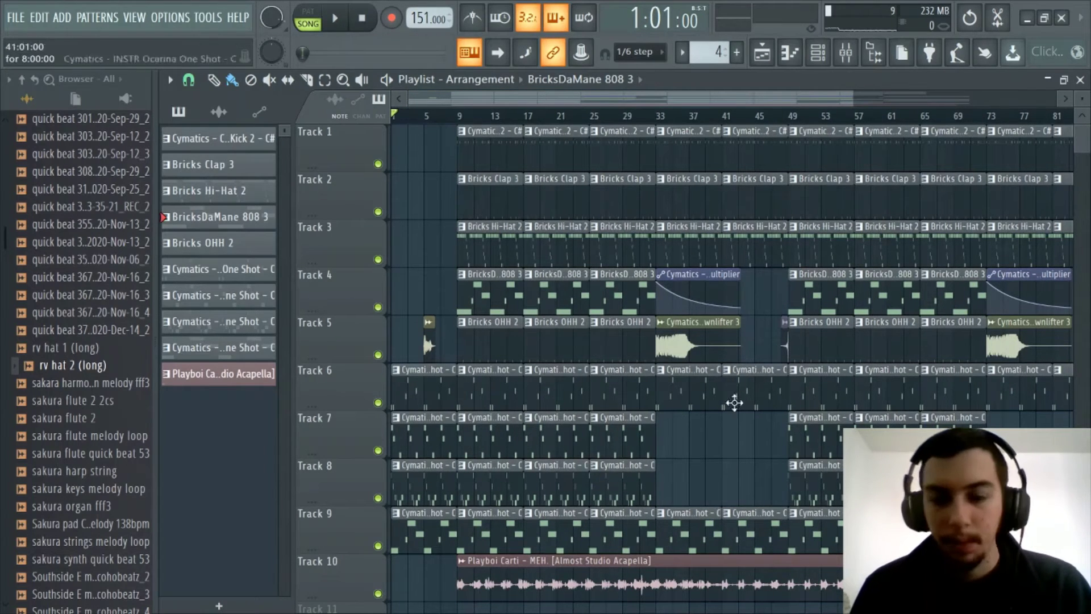
key(space)
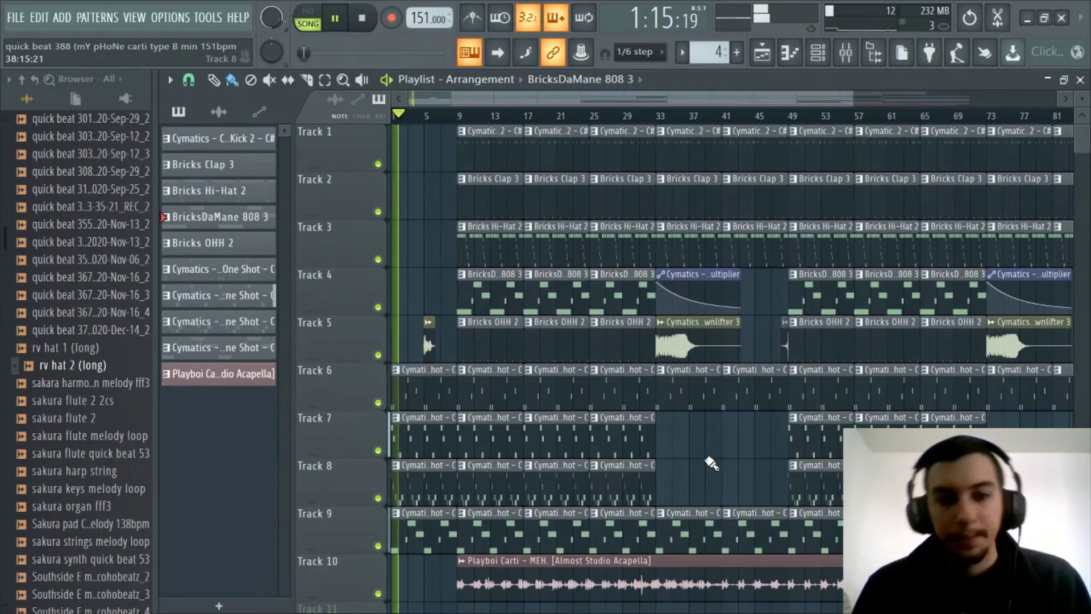
right_click(433, 482)
right_click(491, 482)
right_click(557, 481)
right_click(623, 481)
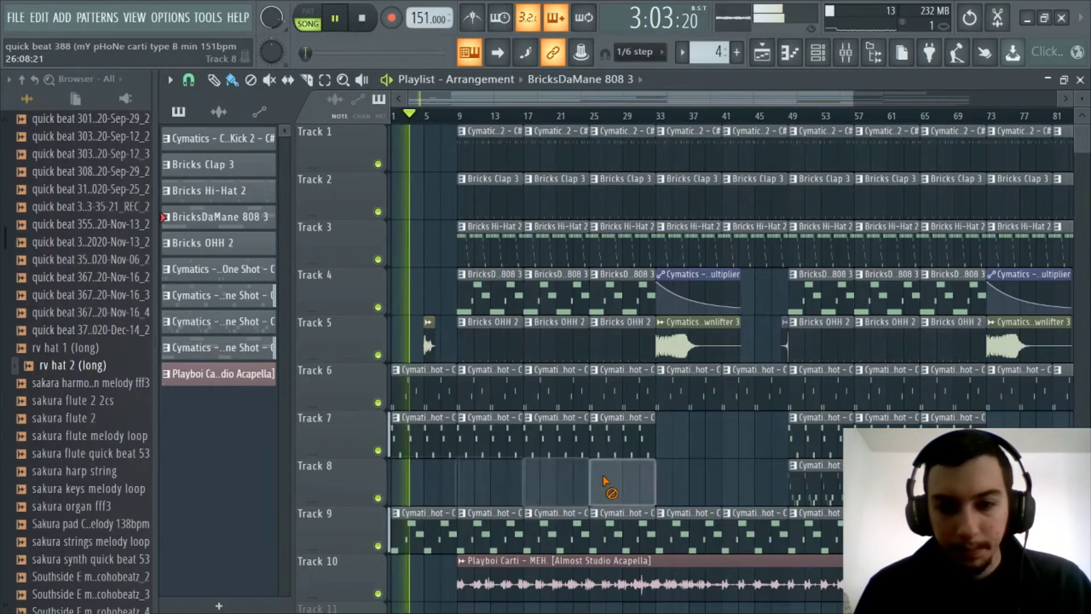
right_click(794, 489)
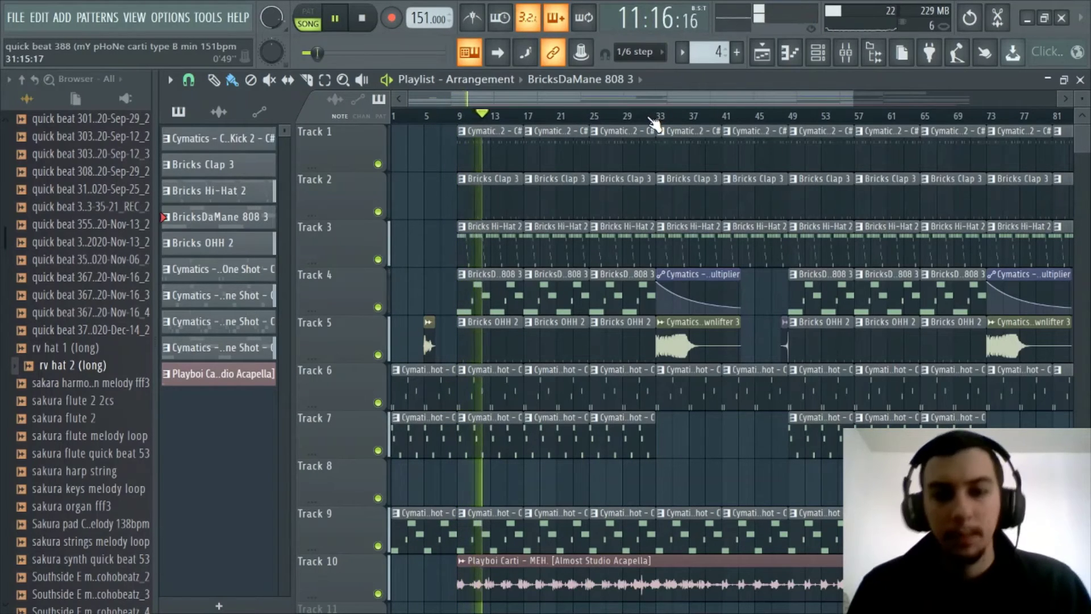
Listen to the rest of the arrangement through to its end, following the playback across all tracks, and stop the playback
scroll(657, 123, down, 2)
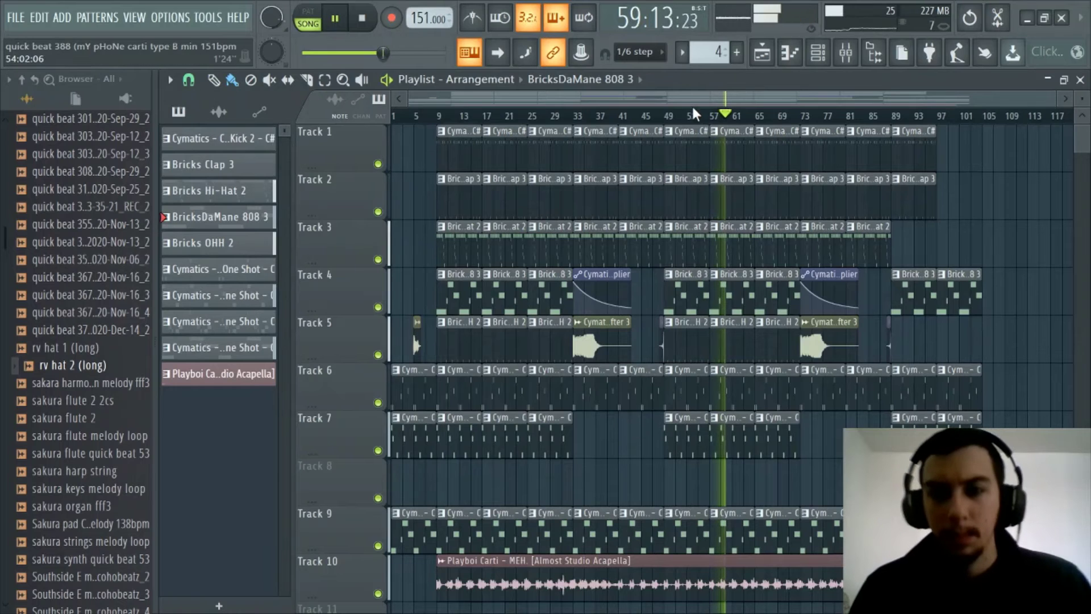
scroll(690, 117, up, 4)
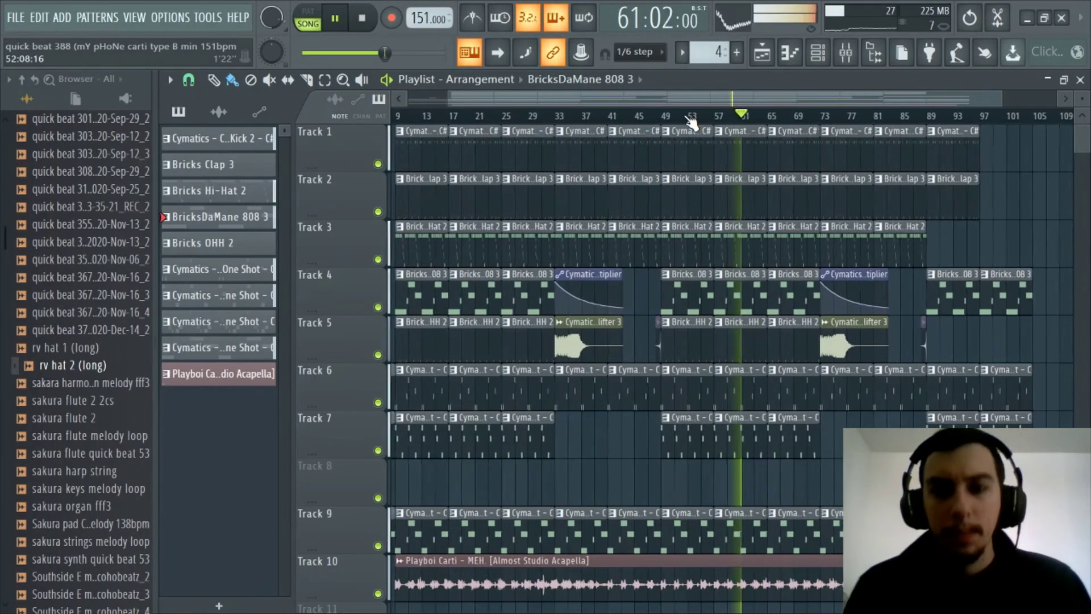
scroll(566, 119, down, 3)
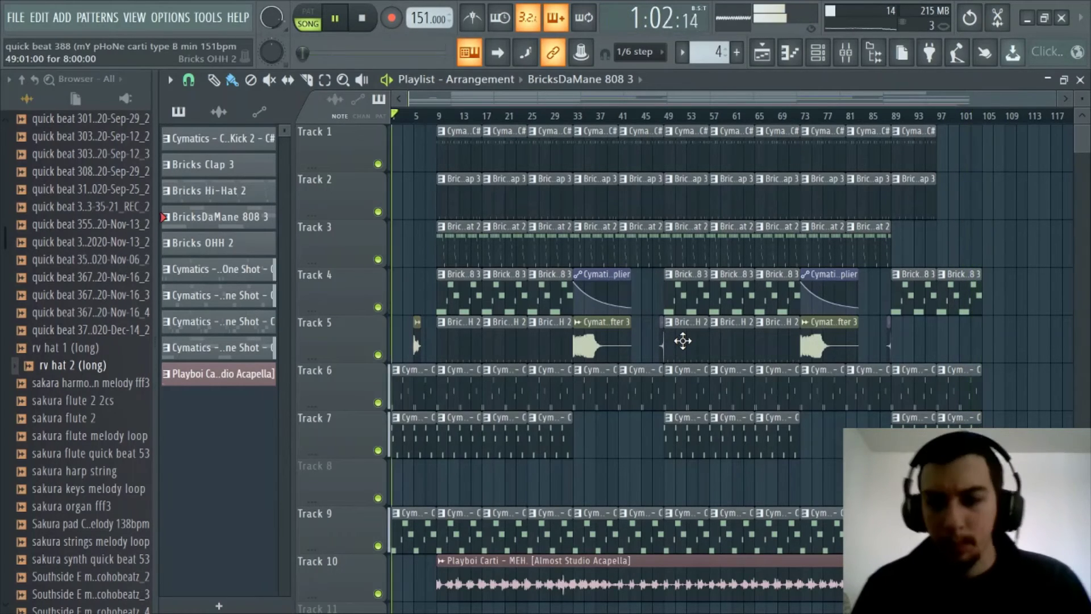
key(space)
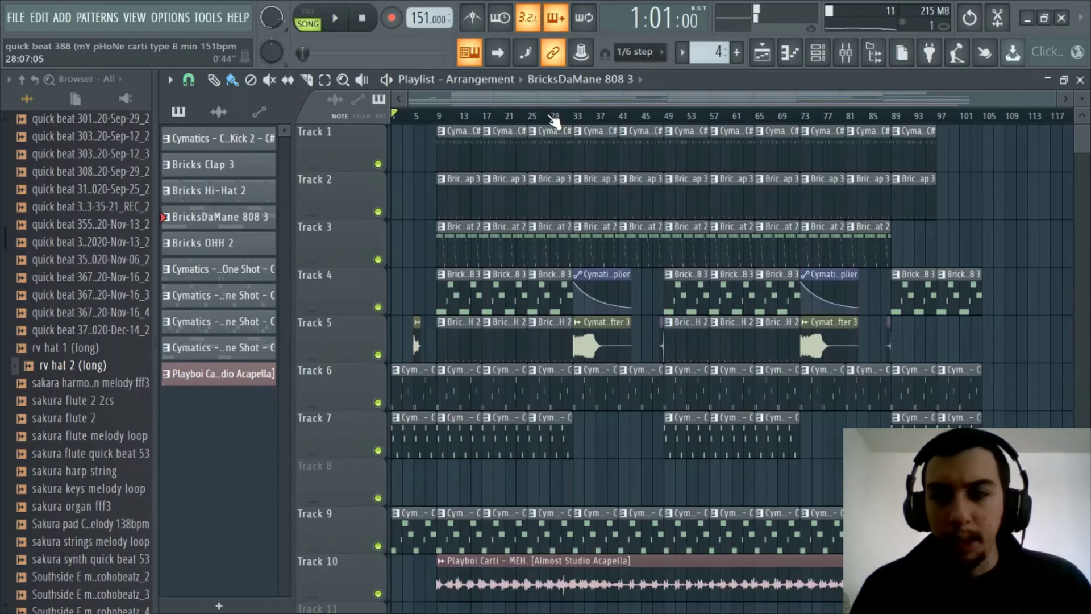
Place the playhead at bar 9, where the first drop starts, and briefly check the mixer
scroll(554, 108, up, 2)
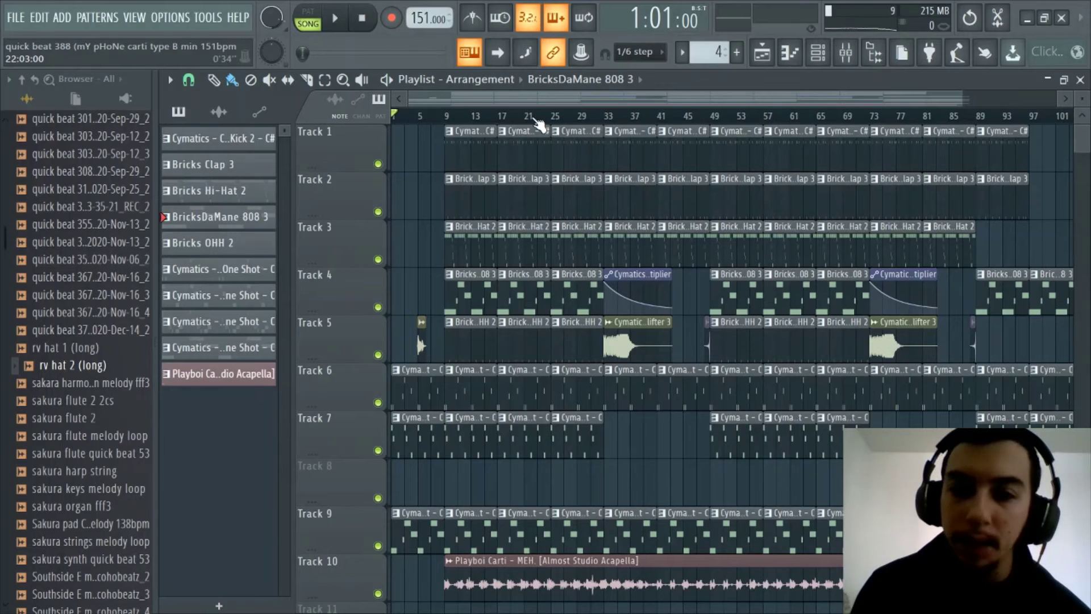
scroll(537, 101, up, 2)
drag(536, 101, 492, 120)
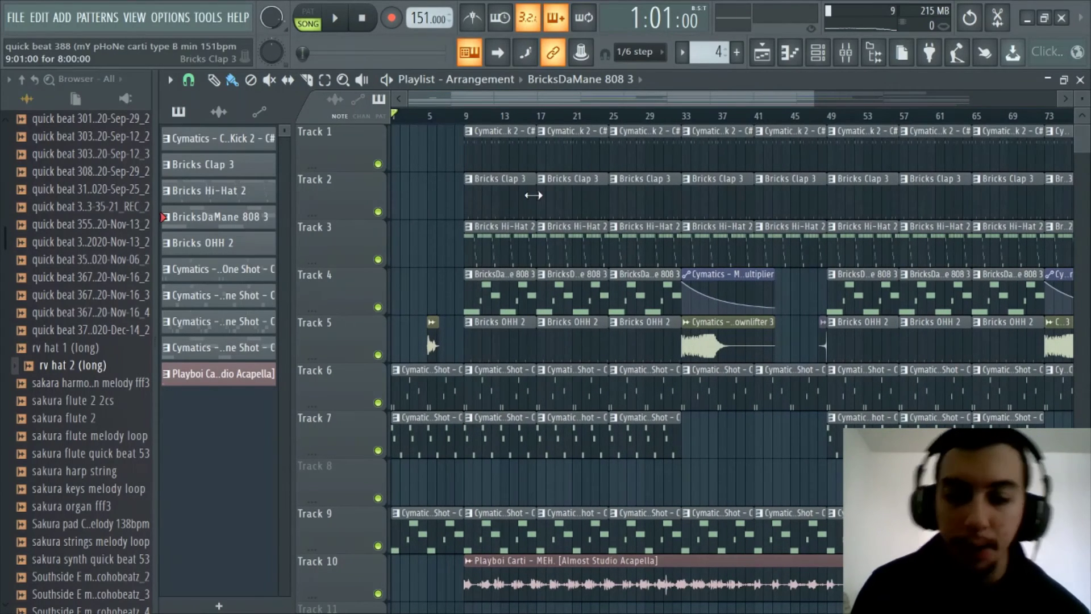
click(466, 116)
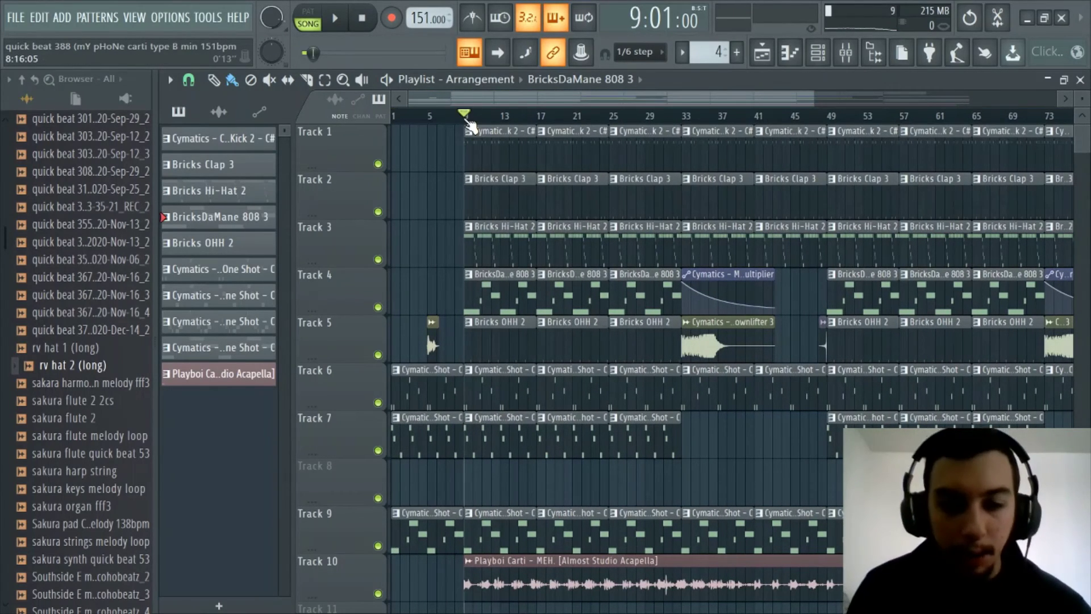
click(849, 54)
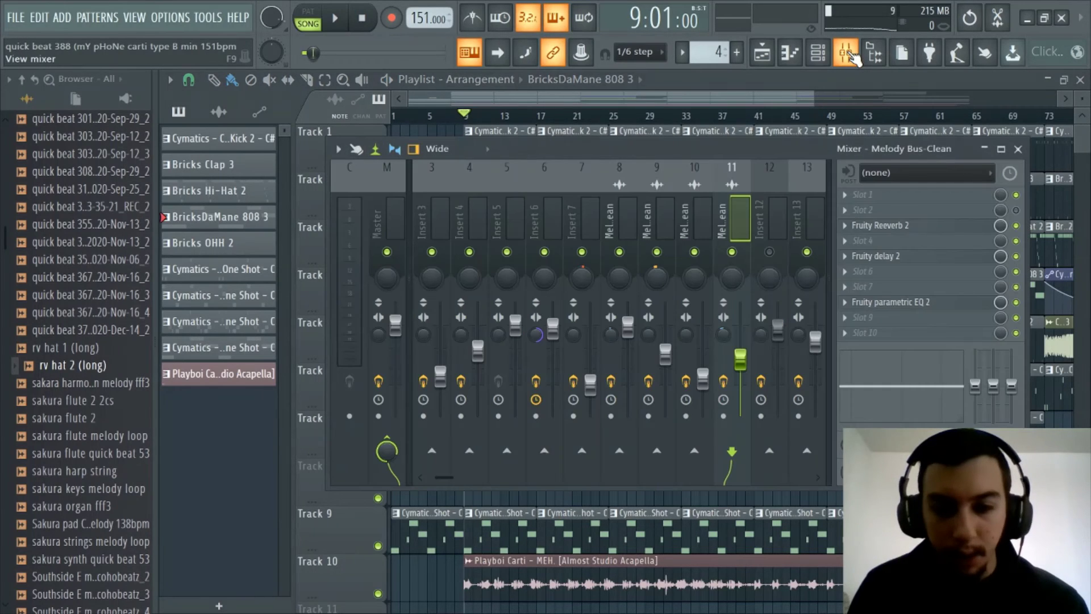
click(847, 53)
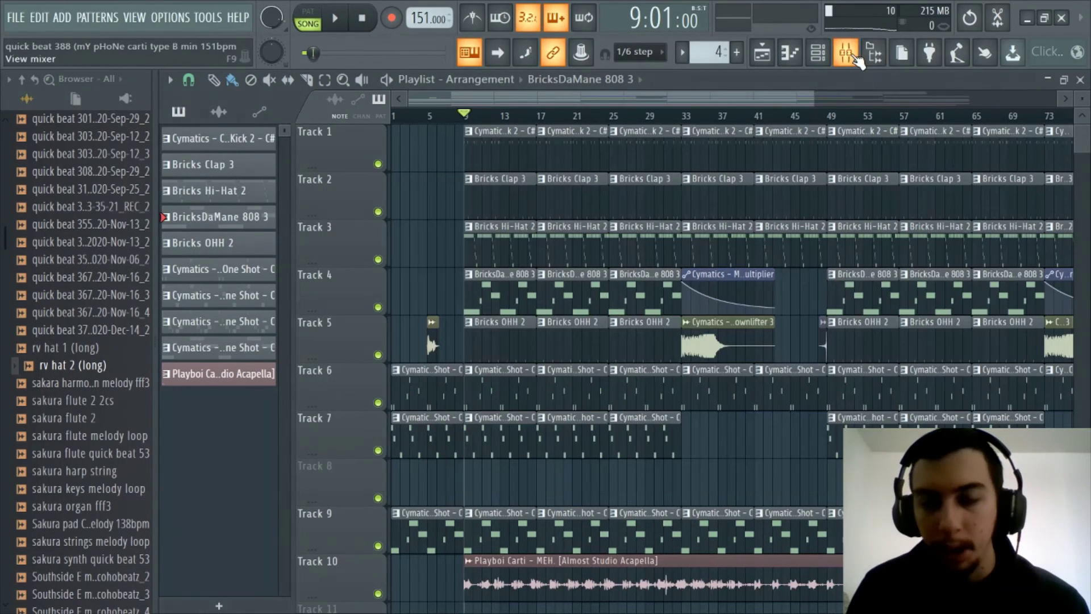
Play the beat from the first drop at bar 9 to about bar 37 and stop the playback
scroll(535, 119, down, 2)
scroll(535, 126, up, 1)
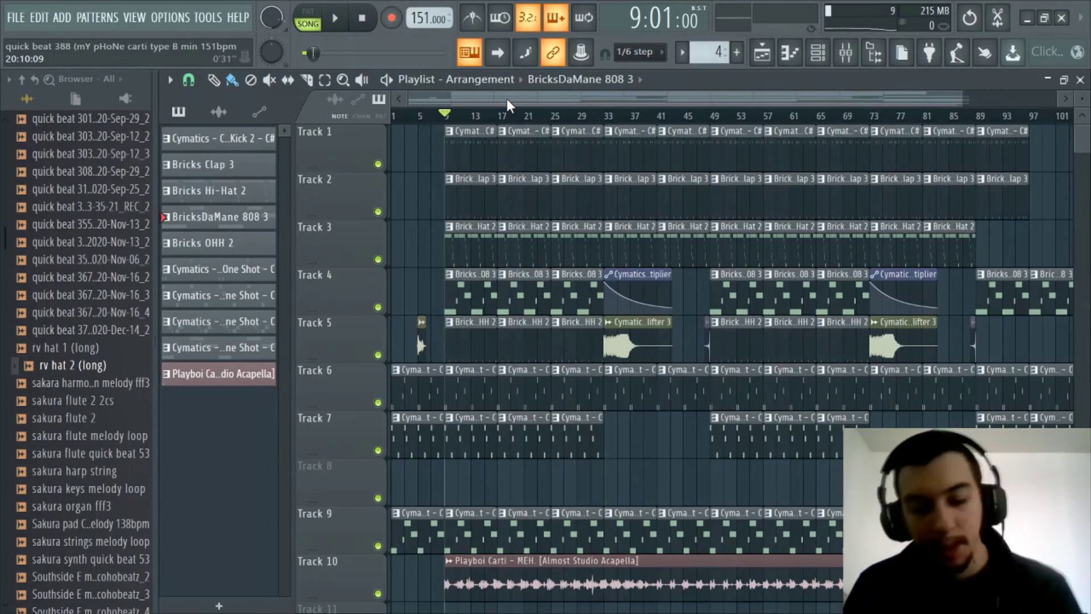
key(space)
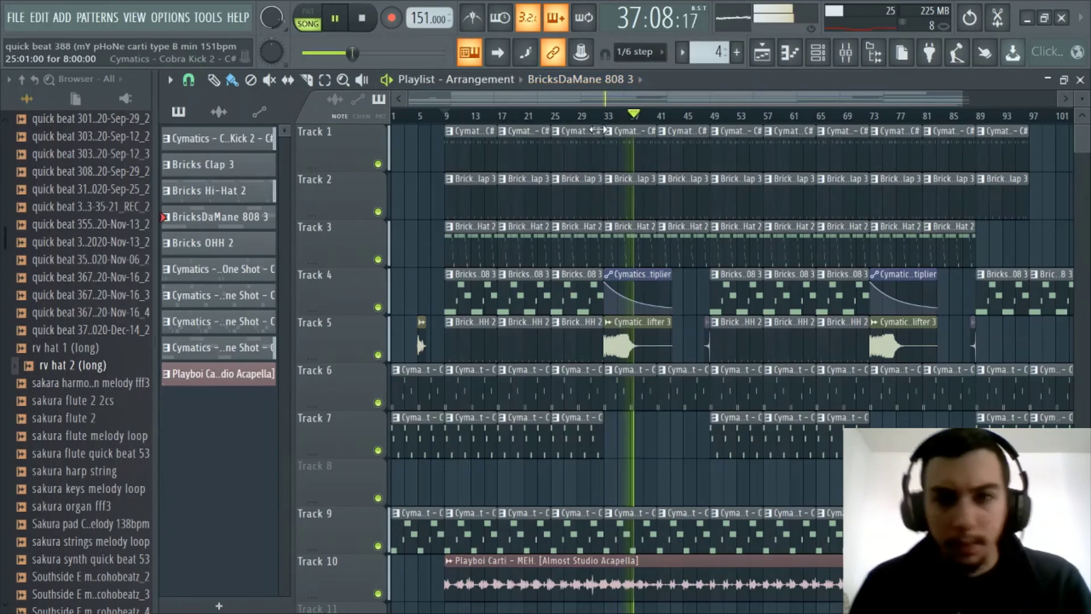
key(space)
scroll(605, 123, down, 1)
scroll(605, 123, up, 3)
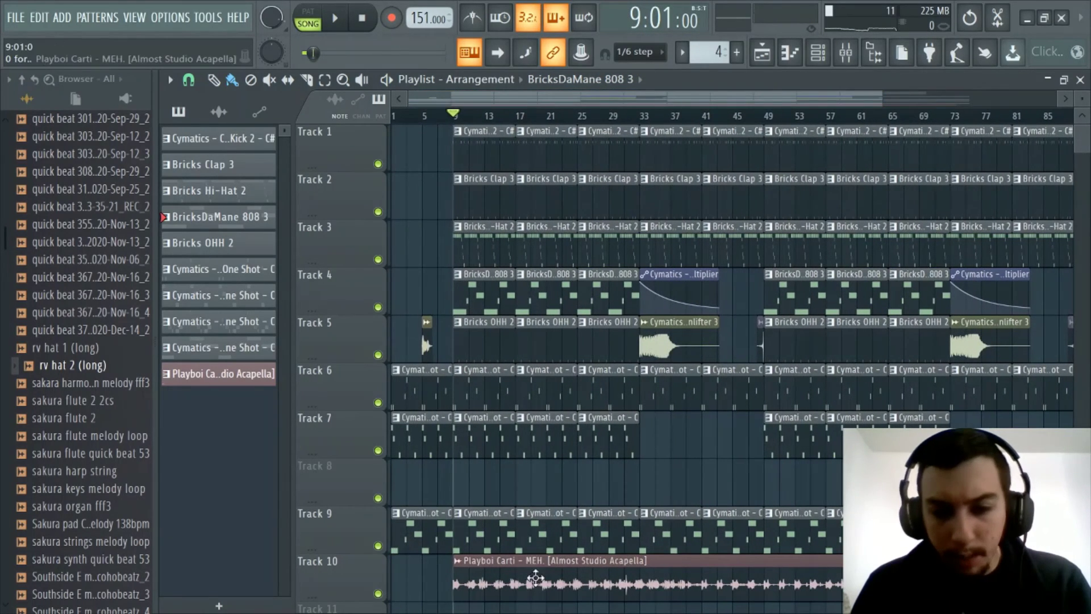
scroll(528, 116, down, 3)
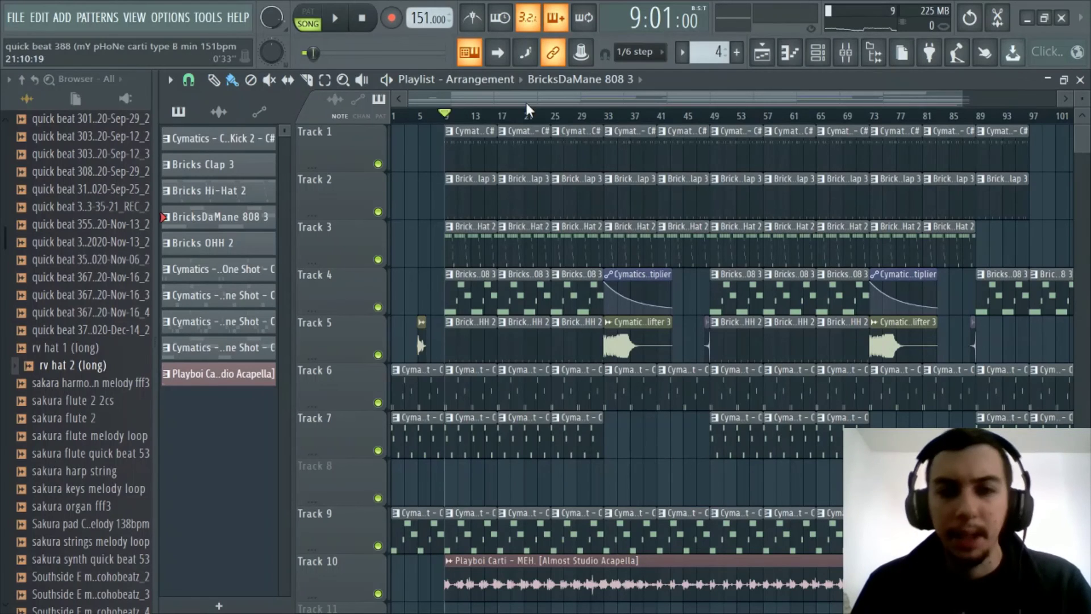
scroll(532, 117, down, 4)
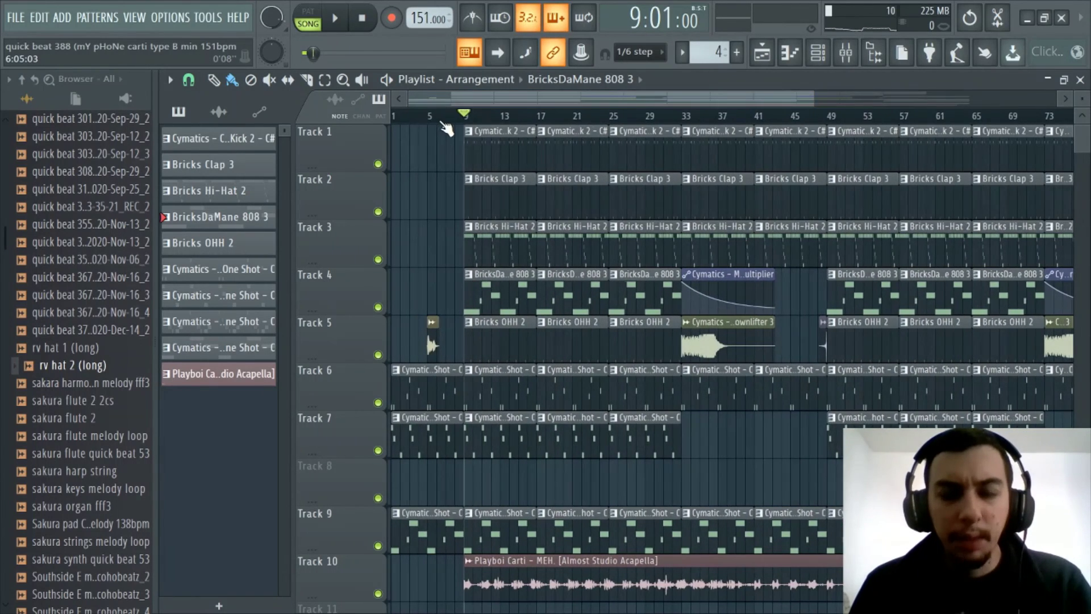
scroll(443, 110, up, 4)
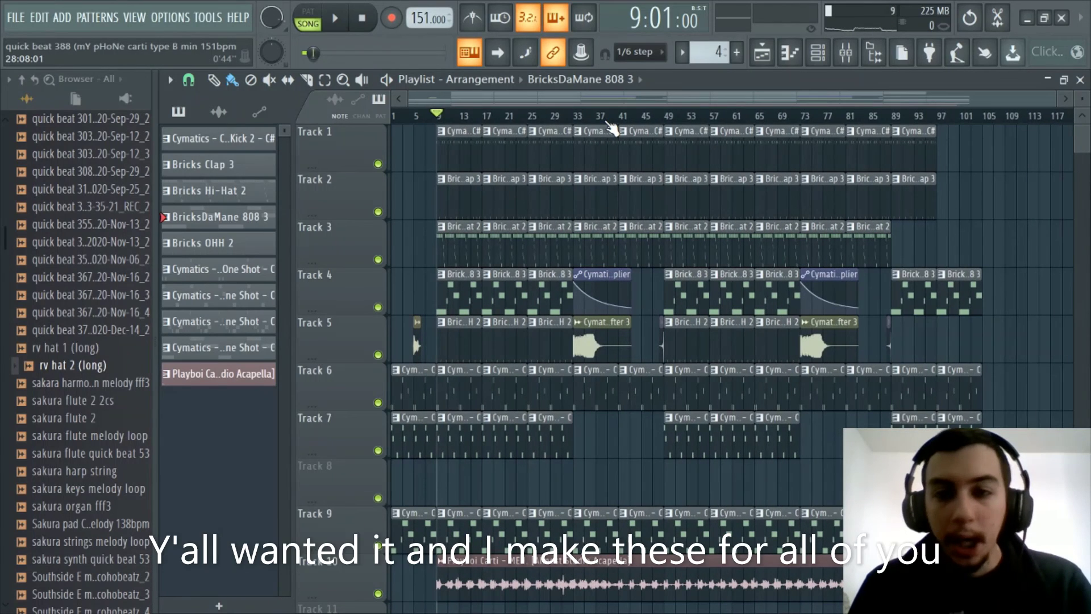
scroll(611, 98, down, 3)
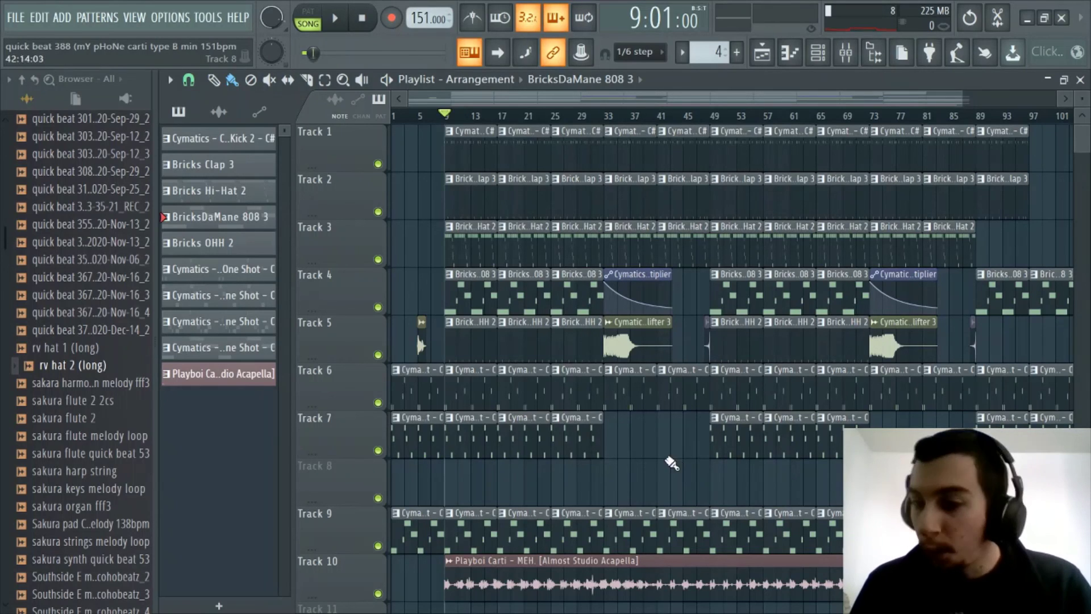
scroll(480, 129, down, 1)
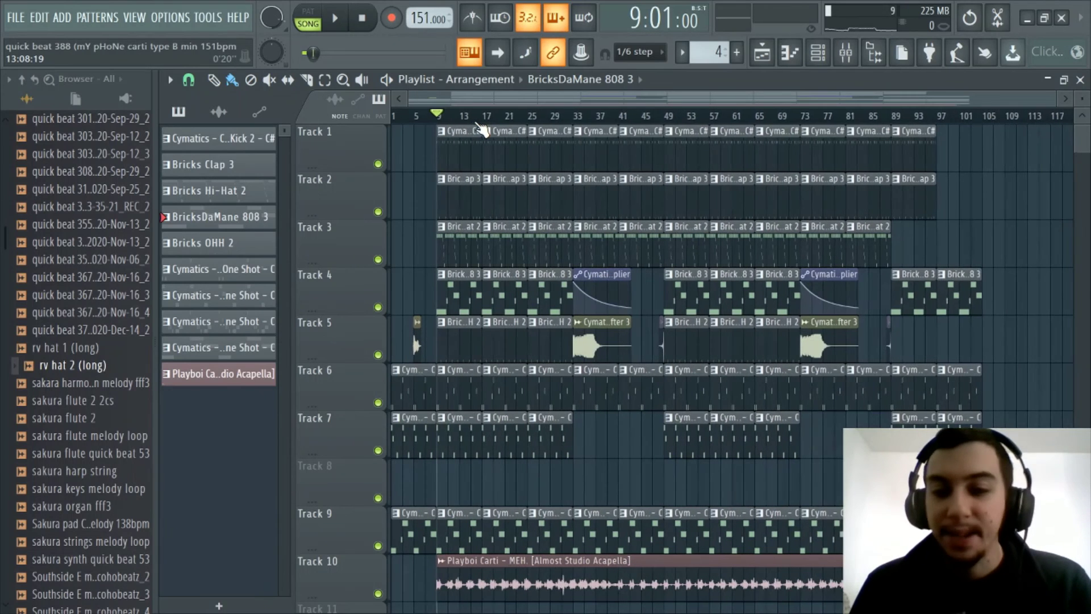